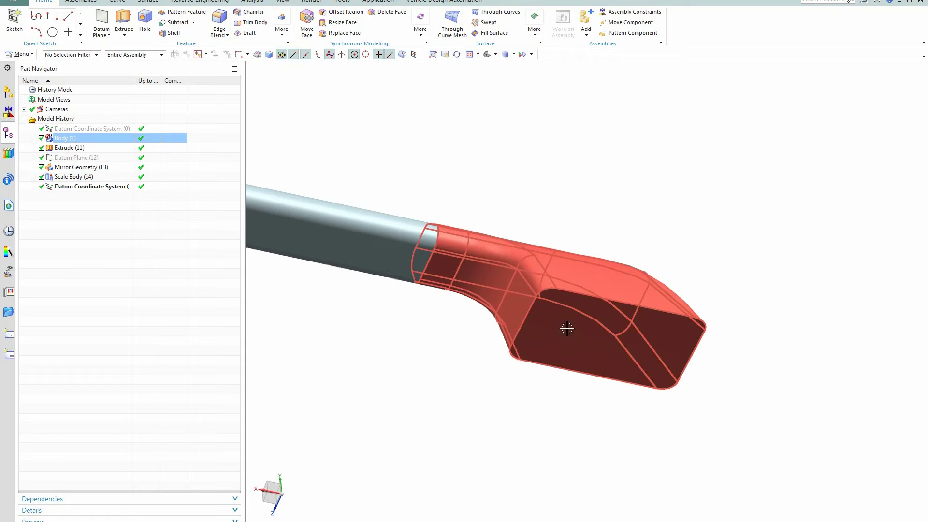
Step: Hide the long rail, the mirrored end piece and the datum coordinate system, keeping only the one end body displayed
scroll(681, 272, down, 5)
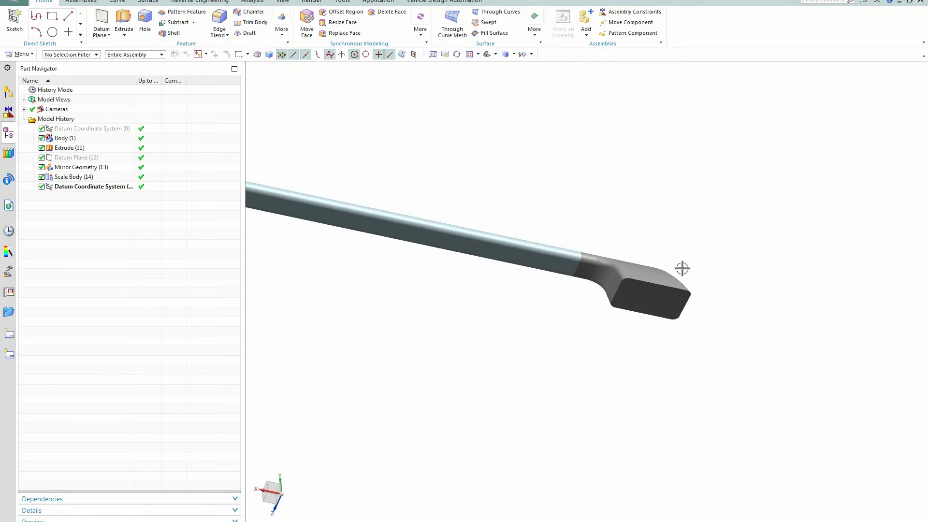
scroll(640, 303, up, 5)
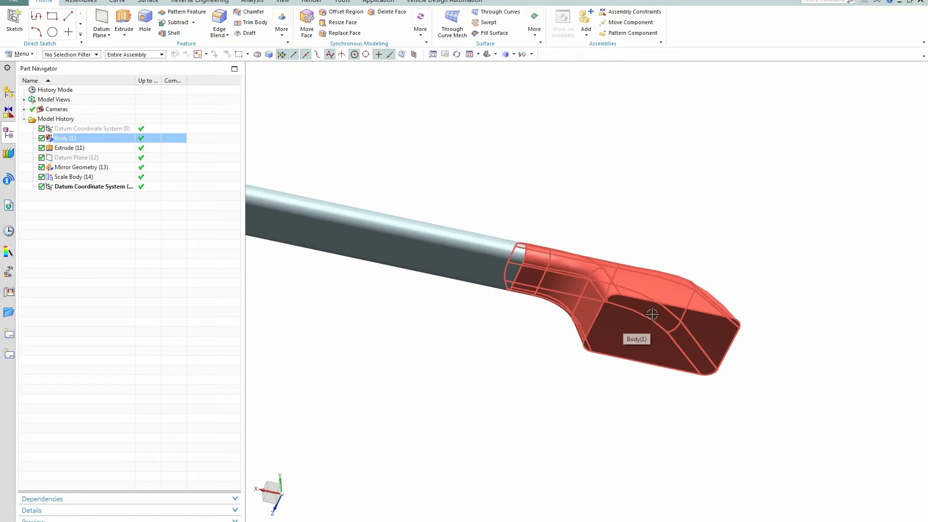
scroll(609, 215, down, 5)
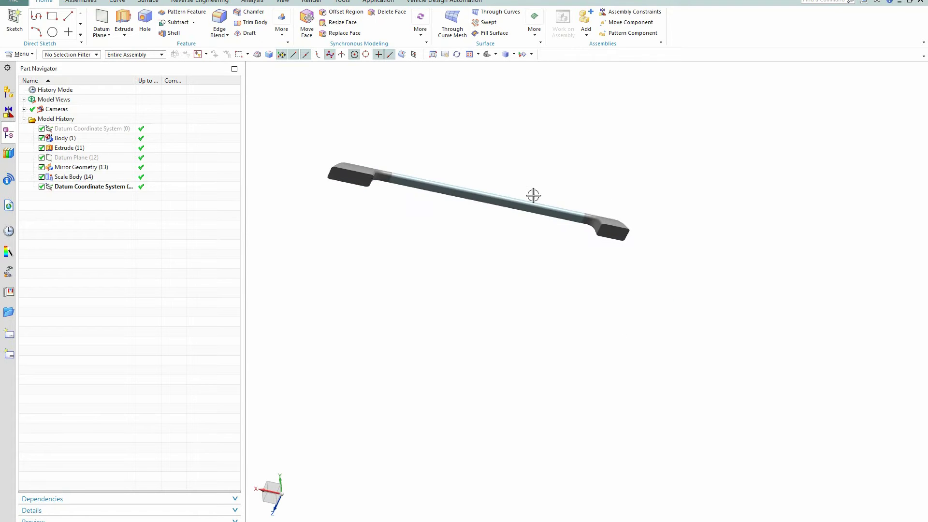
click(504, 198)
scroll(488, 267, down, 5)
scroll(487, 267, down, 3)
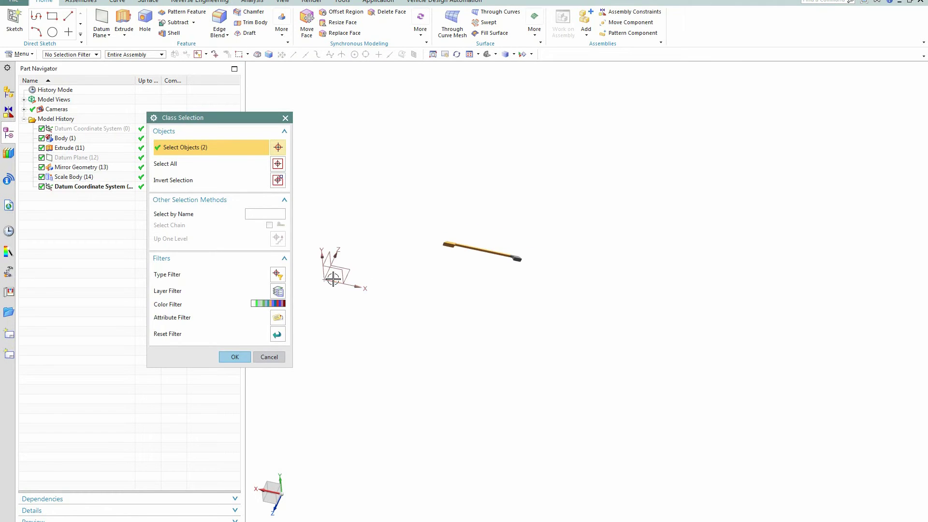
click(332, 267)
click(235, 357)
right_click(509, 218)
click(530, 228)
Step: Create a datum coordinate system at the lower corner of the end body's base
middle_drag(533, 161, 550, 231)
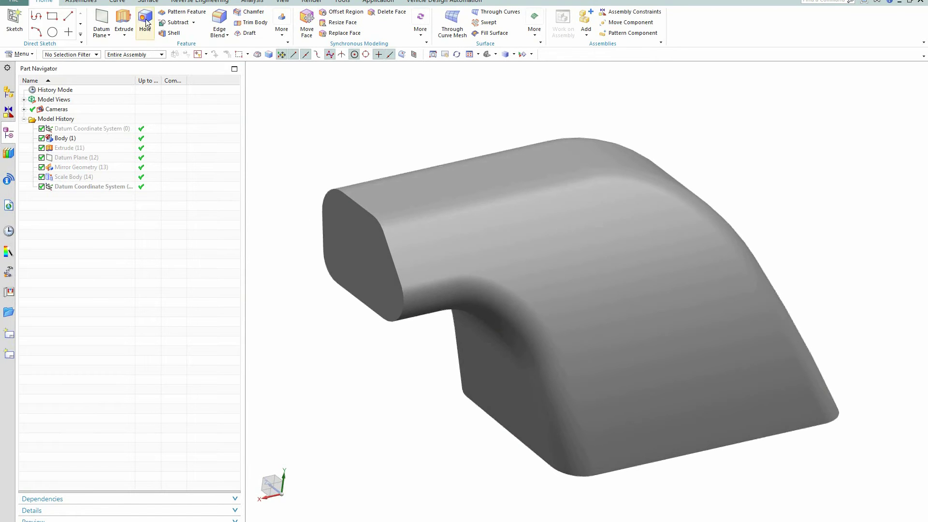
click(107, 34)
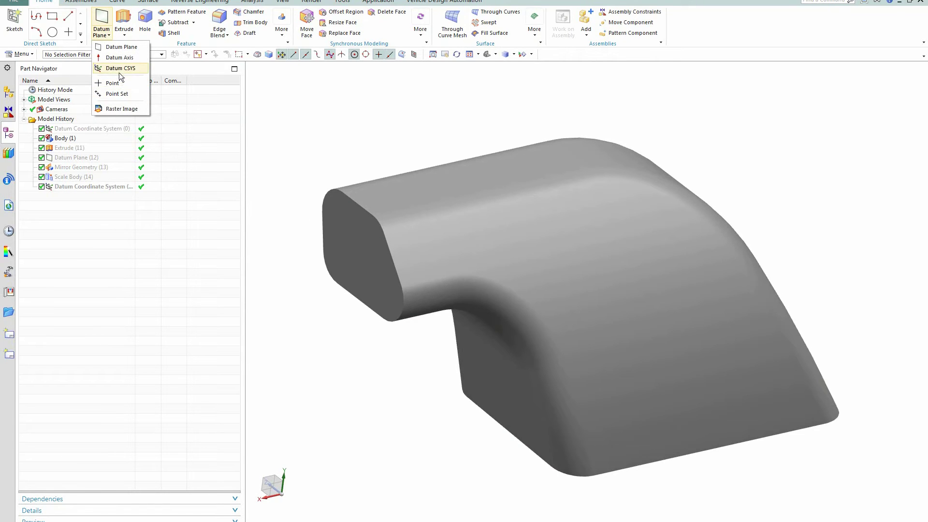
click(121, 68)
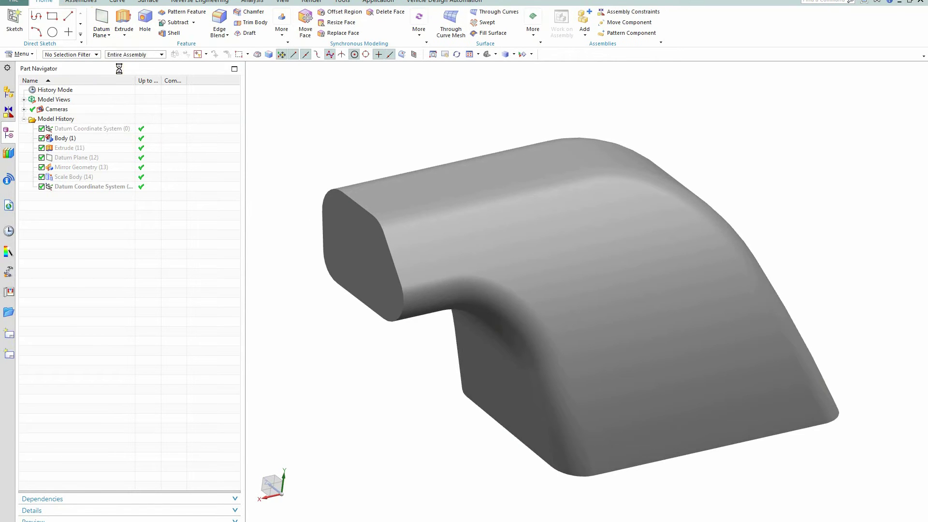
click(466, 397)
mouse_move(398, 401)
middle_down()
mouse_move(425, 375)
mouse_move(437, 381)
mouse_move(387, 387)
middle_up()
click(197, 248)
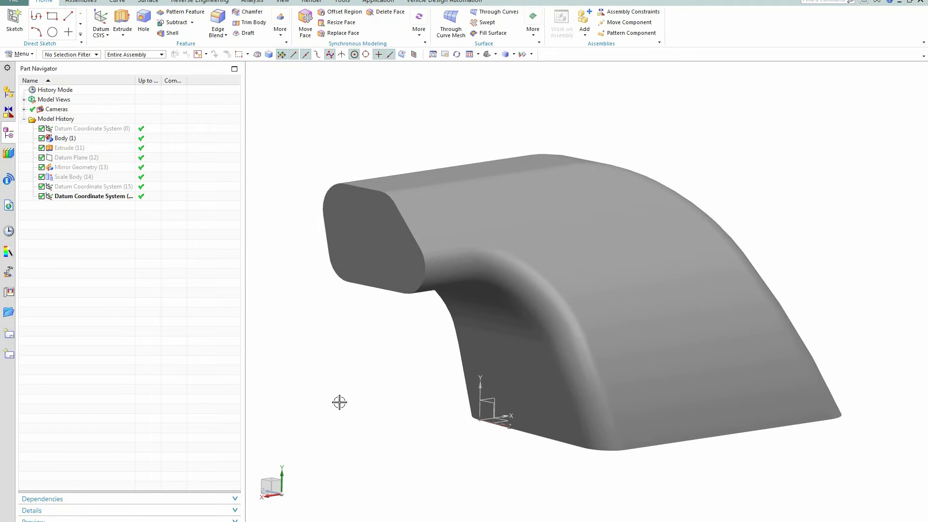
Step: Shell the end body with a 0.1 in wall thickness, removing its flat bottom face
mouse_move(402, 424)
middle_down()
mouse_move(416, 427)
mouse_move(450, 393)
mouse_move(369, 400)
mouse_move(340, 341)
mouse_move(376, 400)
mouse_move(424, 393)
mouse_move(388, 353)
middle_up()
scroll(398, 372, up, 2)
scroll(394, 375, down, 4)
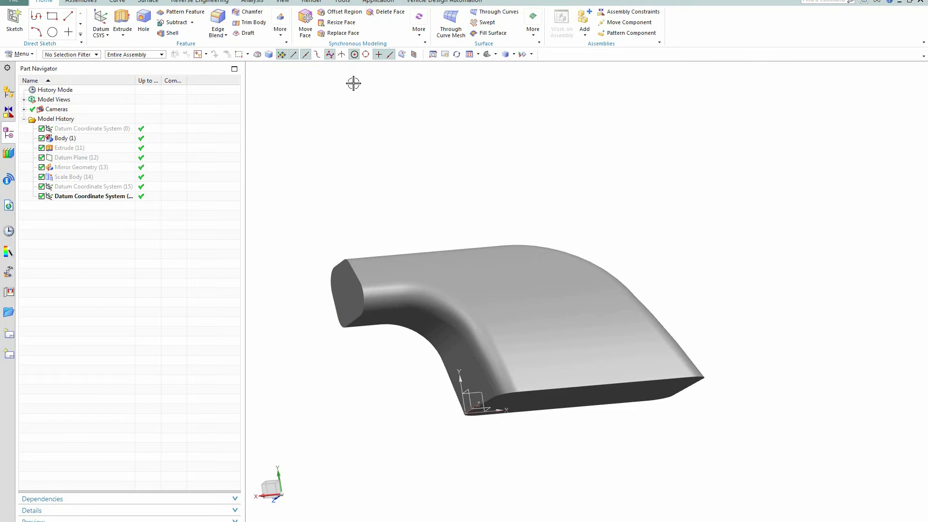
click(176, 36)
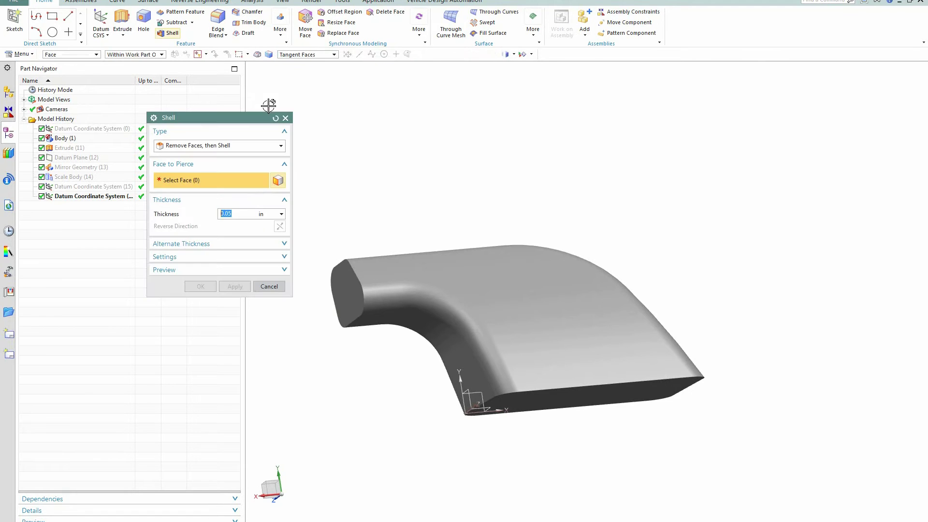
middle_drag(410, 167, 408, 141)
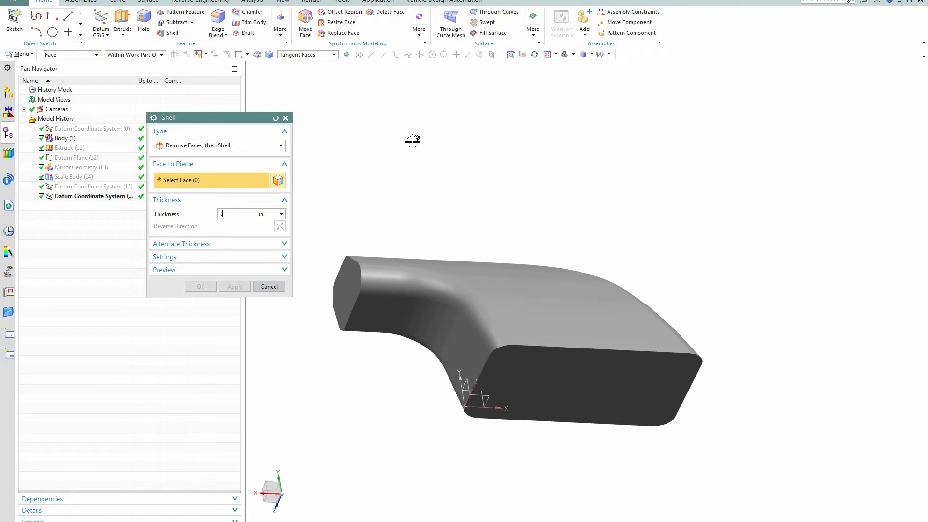
click(485, 400)
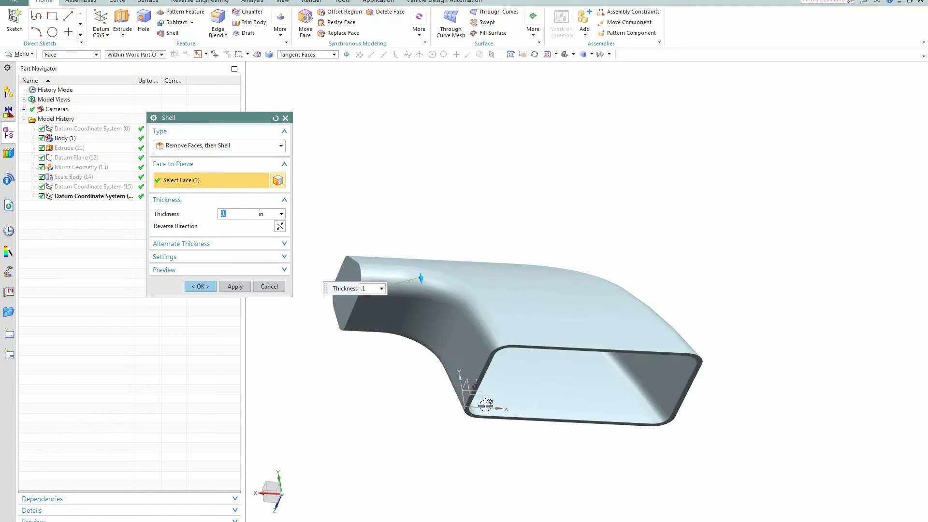
click(200, 287)
Step: Examine the shelled body's inner wall with a temporary one-plane section across Z at an offset of about 0.64
middle_drag(594, 226, 593, 266)
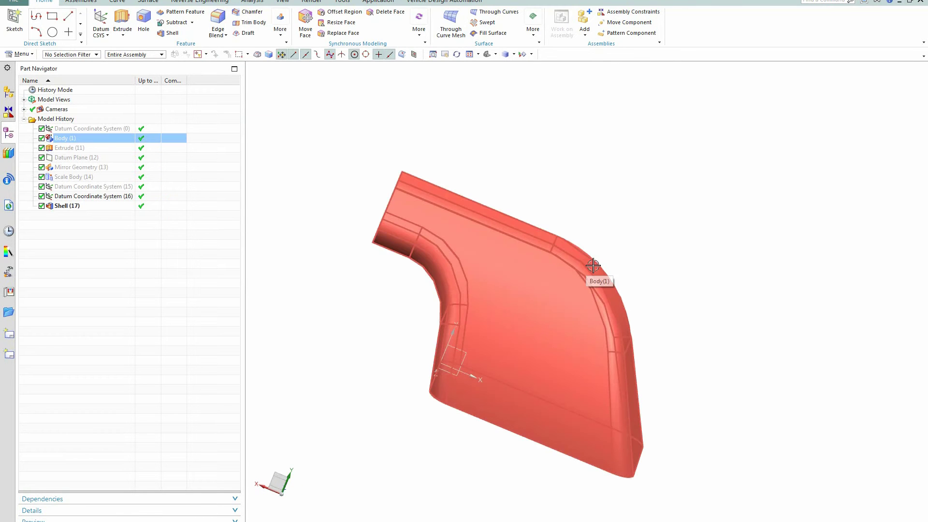
key(ctrl+h)
middle_drag(657, 248, 689, 229)
mouse_move(547, 329)
mouse_down()
mouse_move(521, 321)
mouse_move(531, 324)
mouse_up()
click(498, 320)
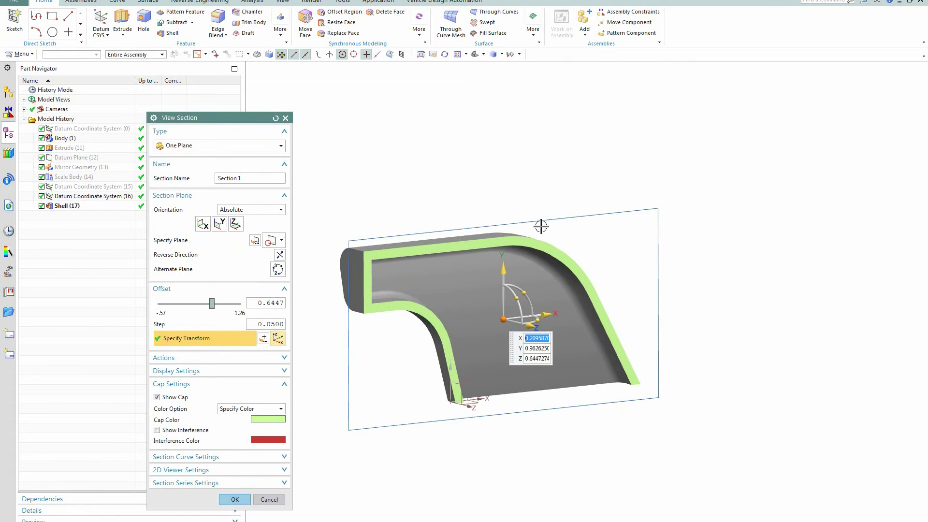
middle_drag(544, 214, 521, 232)
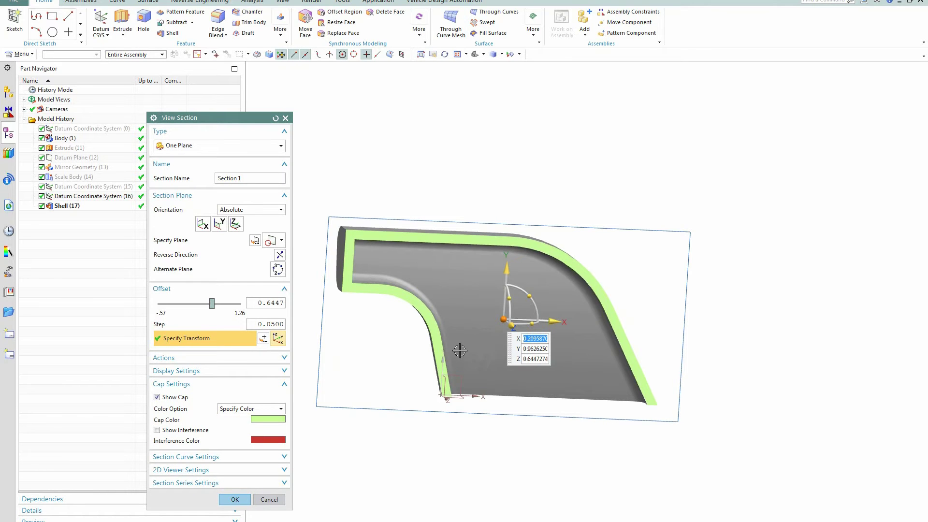
click(269, 501)
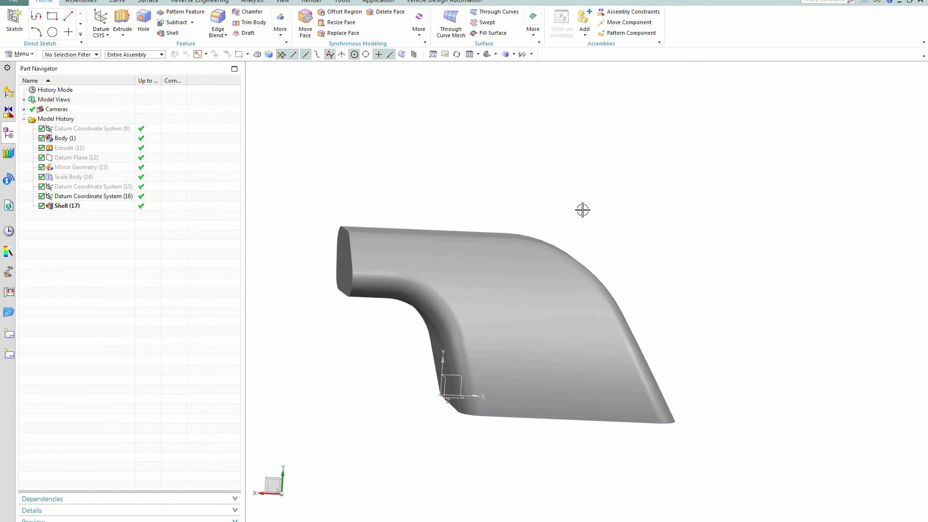
middle_drag(567, 205, 617, 168)
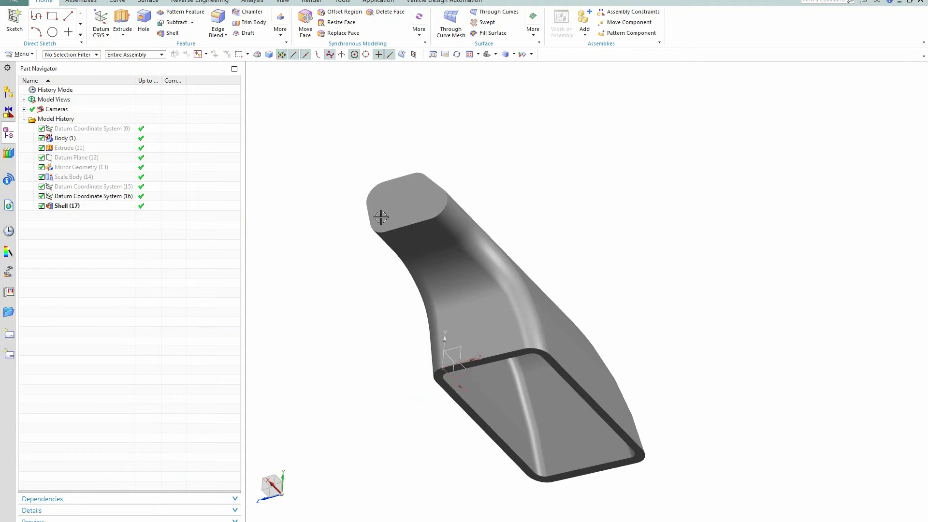
Step: Delete the Shell feature and redisplay the hidden solid end body
right_click(78, 206)
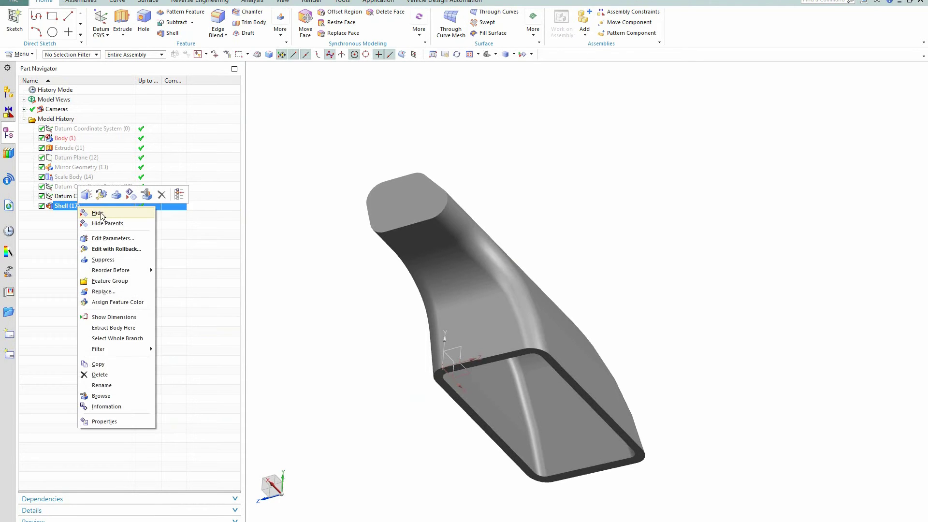
click(170, 194)
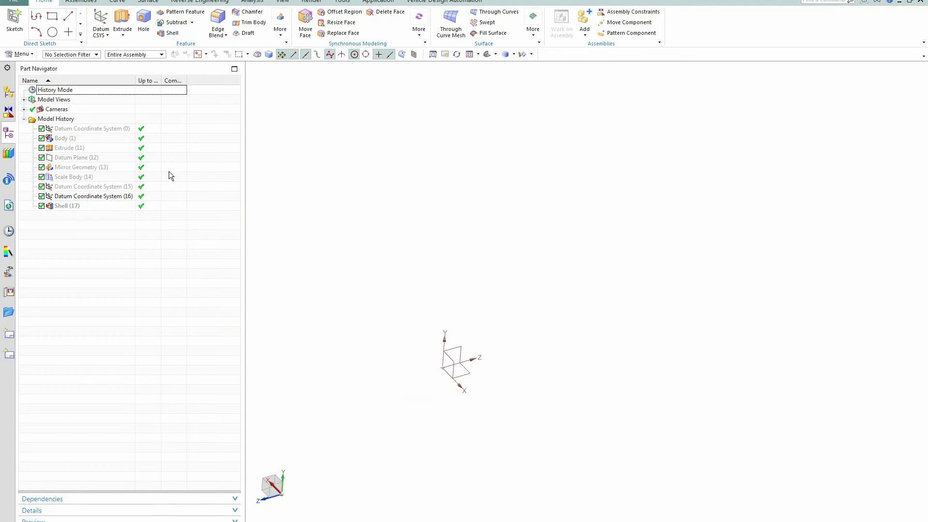
right_click(70, 208)
click(81, 329)
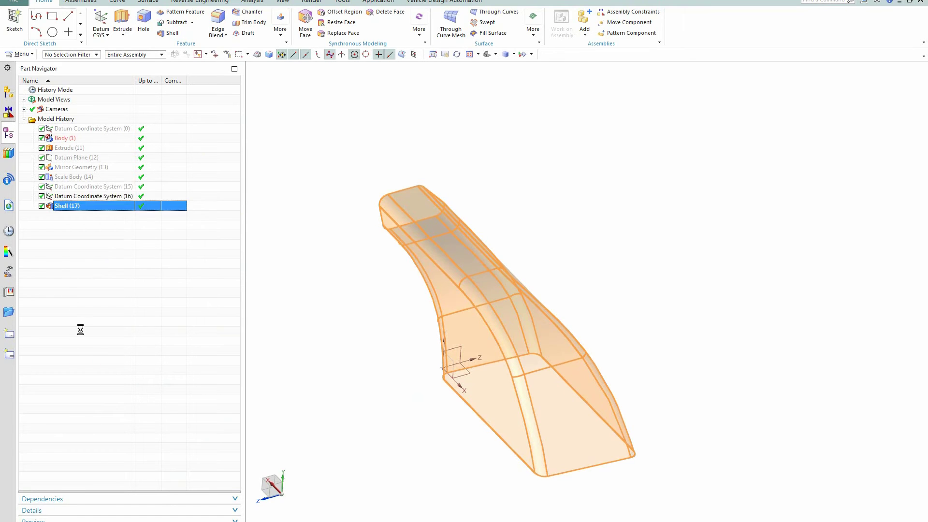
key(ctrl+shift+k)
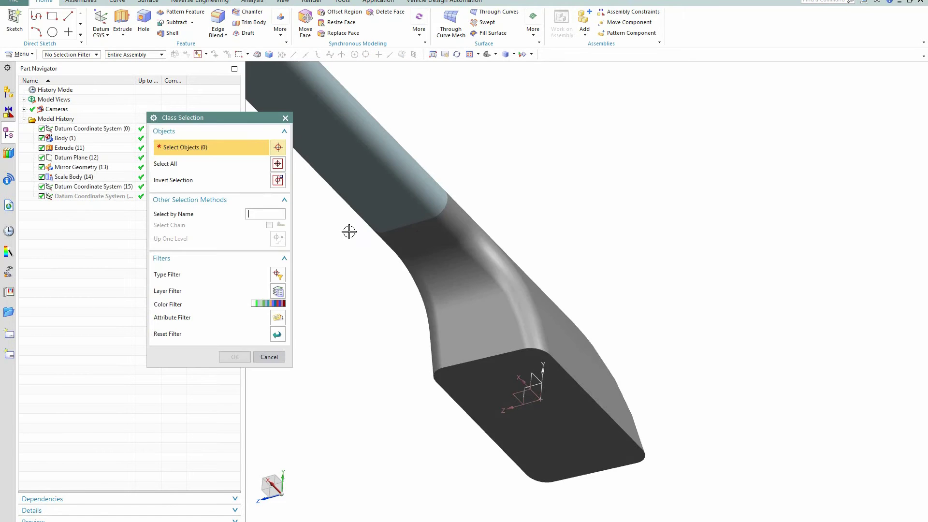
click(474, 274)
click(232, 356)
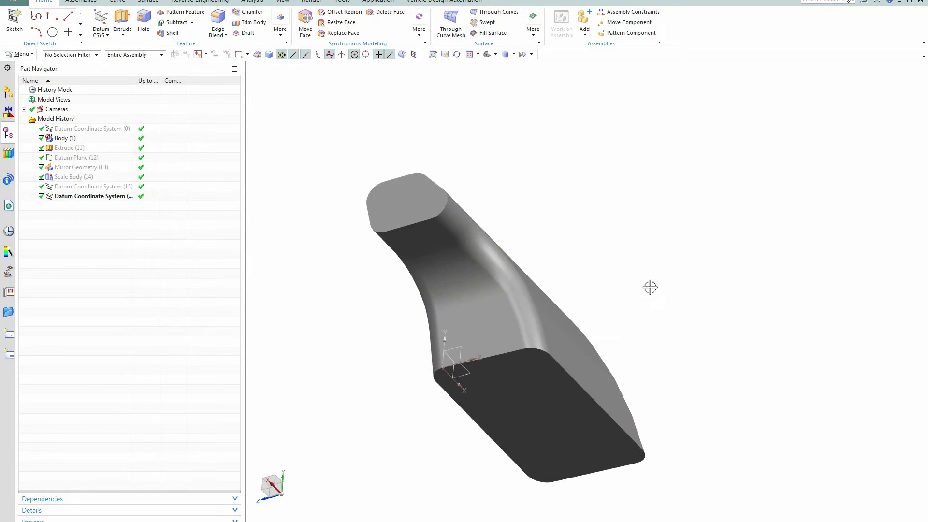
Step: Extract an associative copy of the end body with Extract Geometry, fixed at the current timestamp
middle_drag(602, 238, 574, 266)
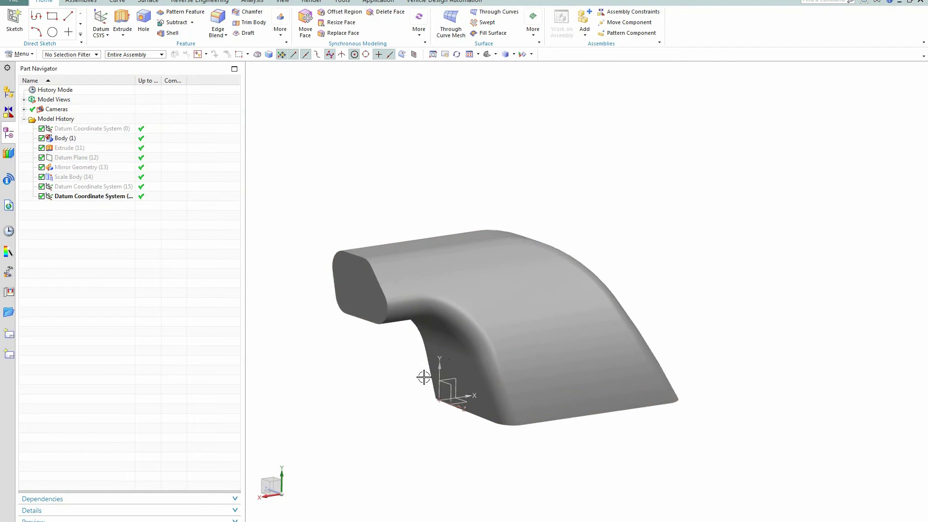
shift+middle_drag(667, 288, 688, 212)
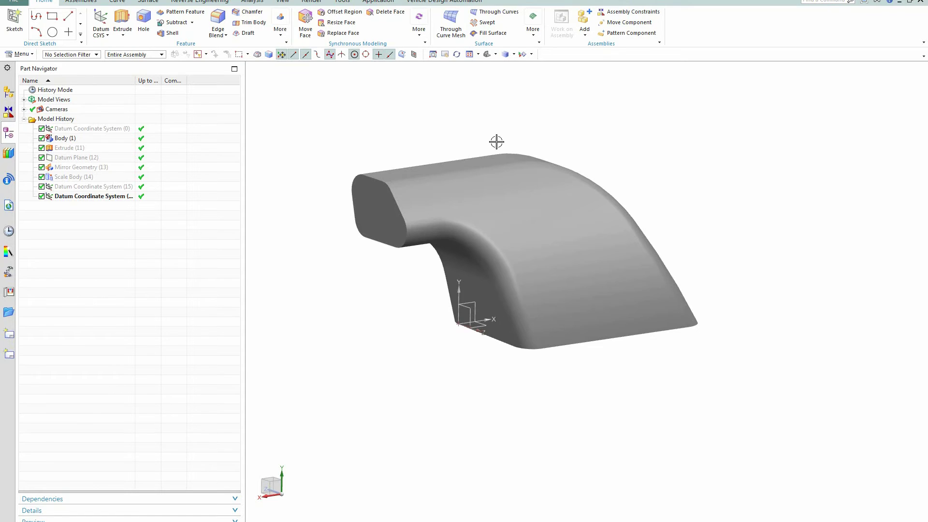
middle_drag(617, 170, 613, 168)
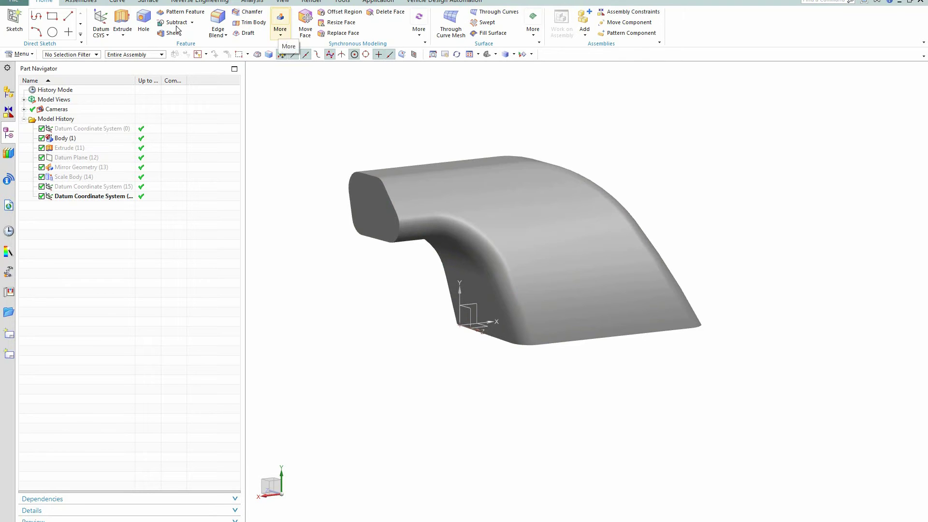
click(281, 30)
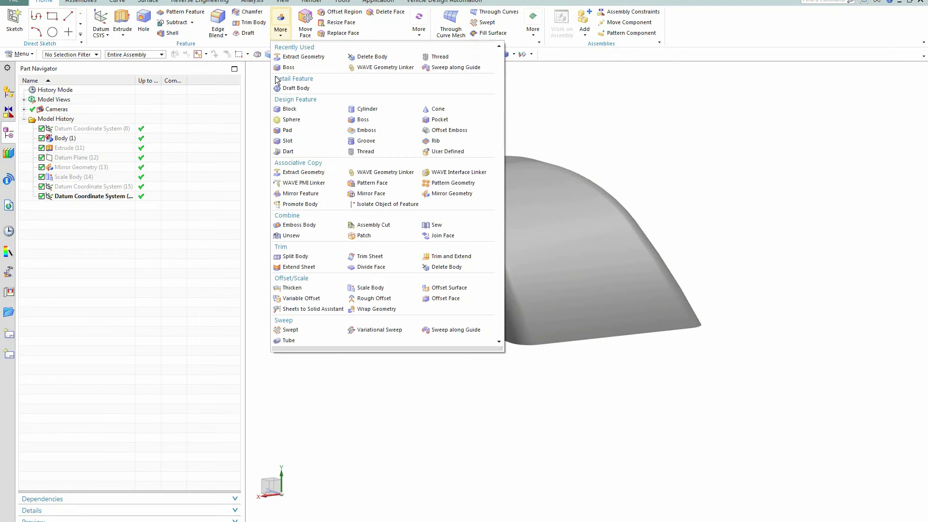
click(300, 172)
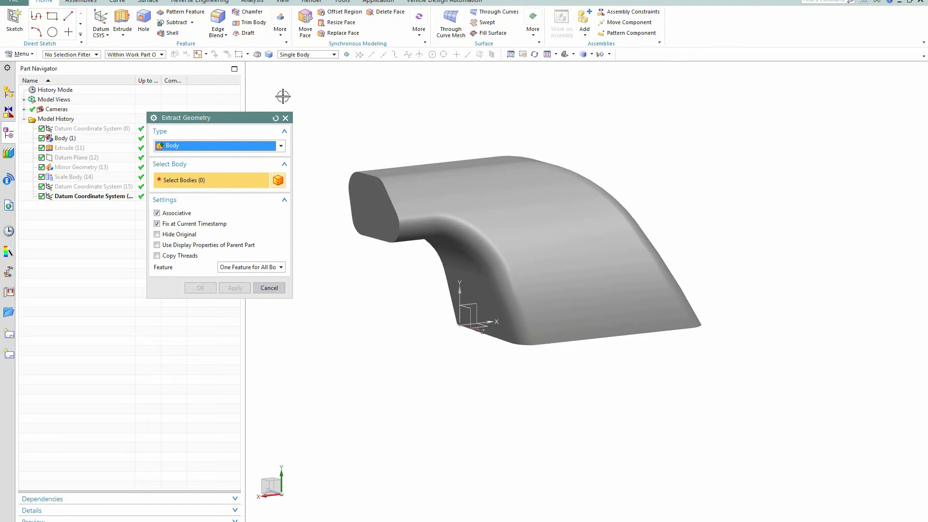
click(280, 35)
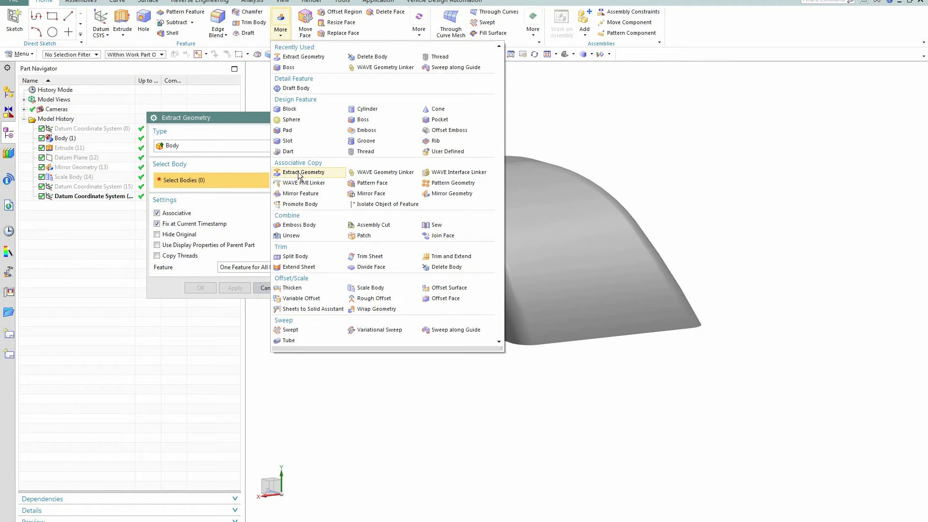
click(299, 173)
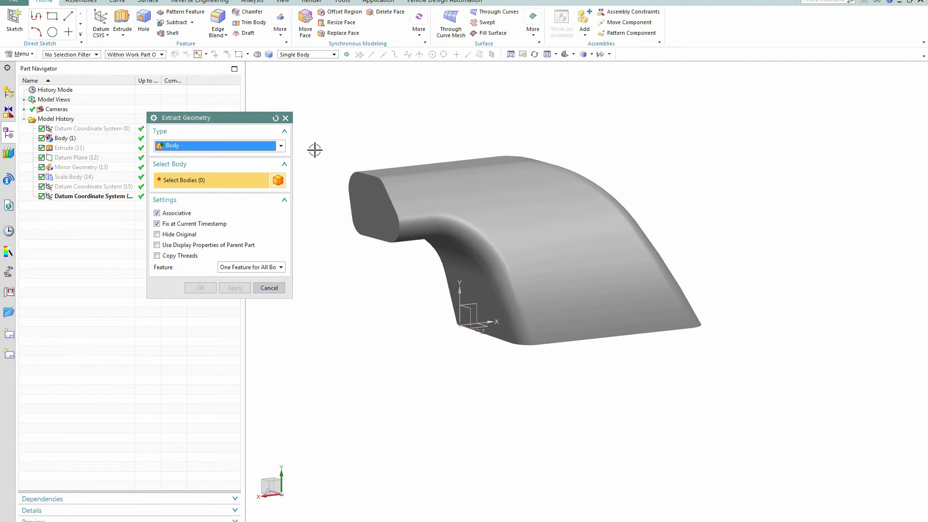
drag(246, 118, 268, 116)
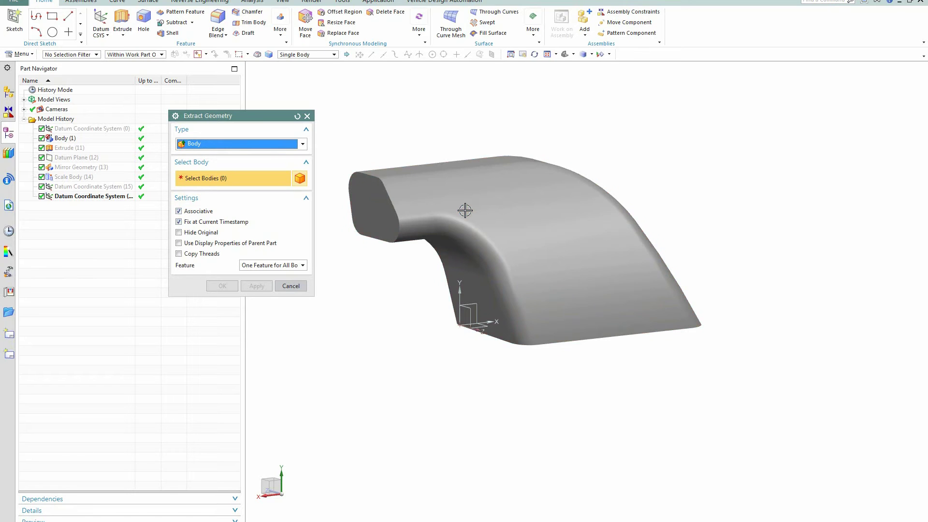
click(449, 192)
click(221, 286)
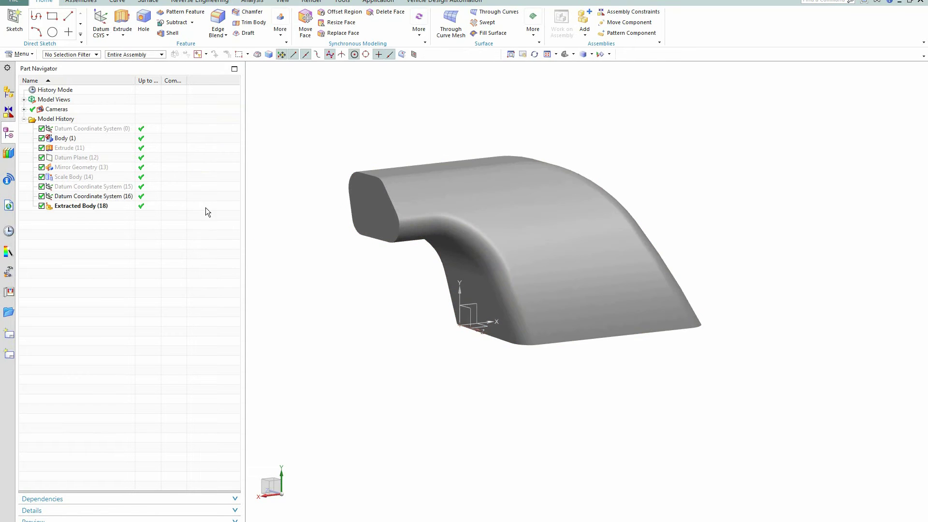
Step: Hide both end bodies and the datum coordinate system, and redisplay only the extracted body
click(84, 206)
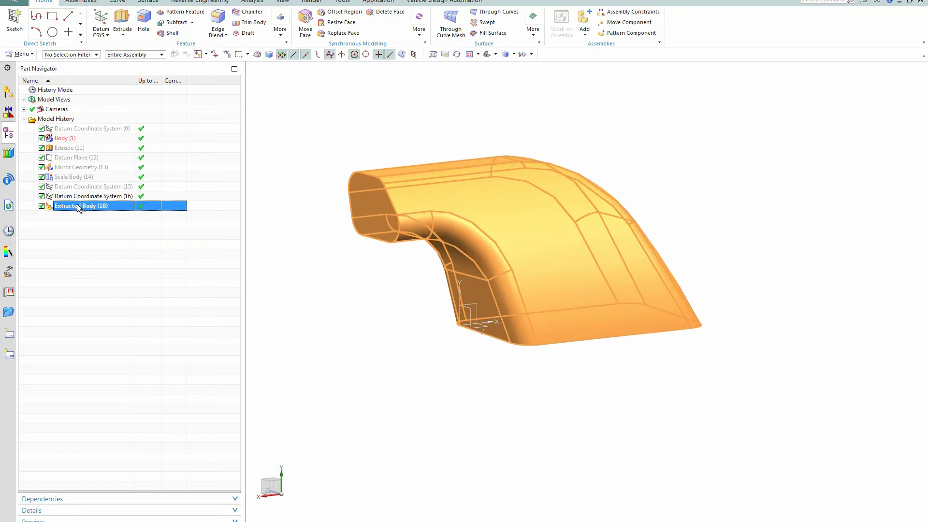
click(289, 164)
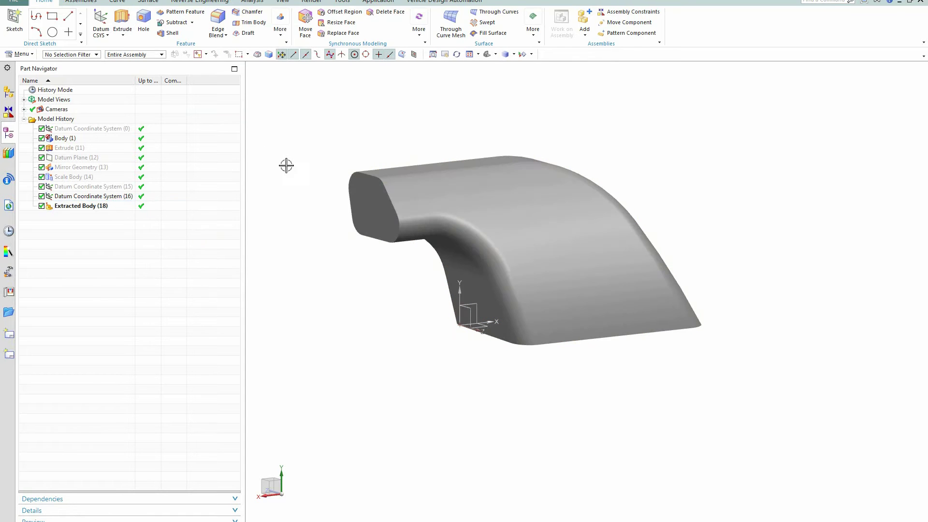
key(ctrl+b)
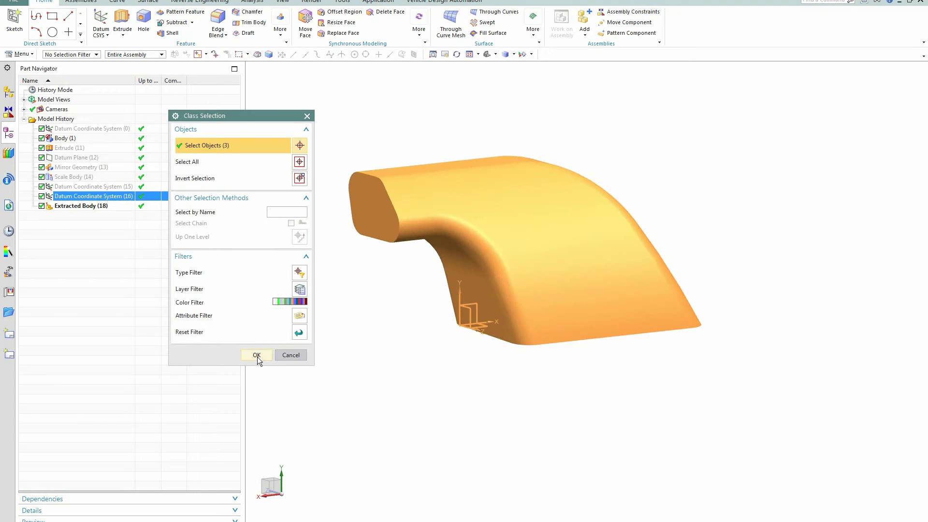
click(256, 355)
right_click(80, 205)
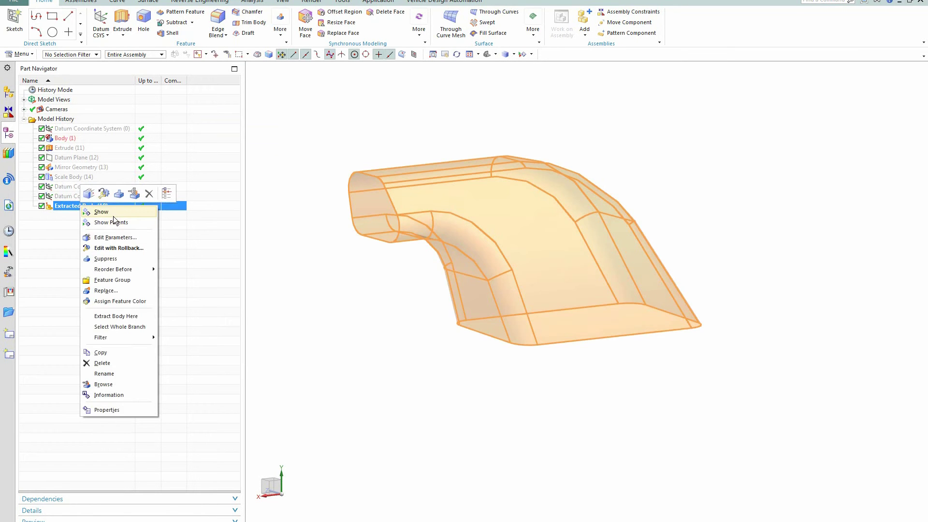
click(114, 212)
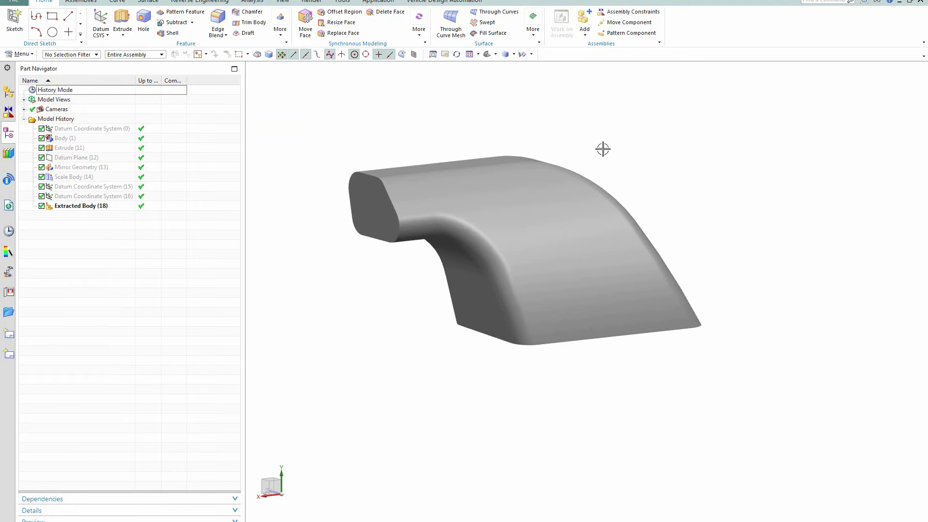
Step: Change the extracted body's display color to light blue
key(ctrl+b)
click(537, 199)
click(263, 356)
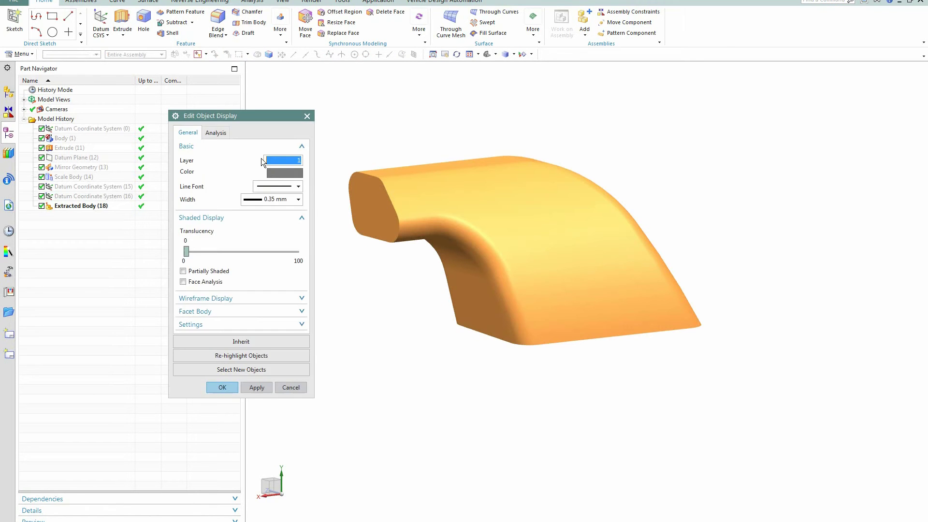
click(278, 169)
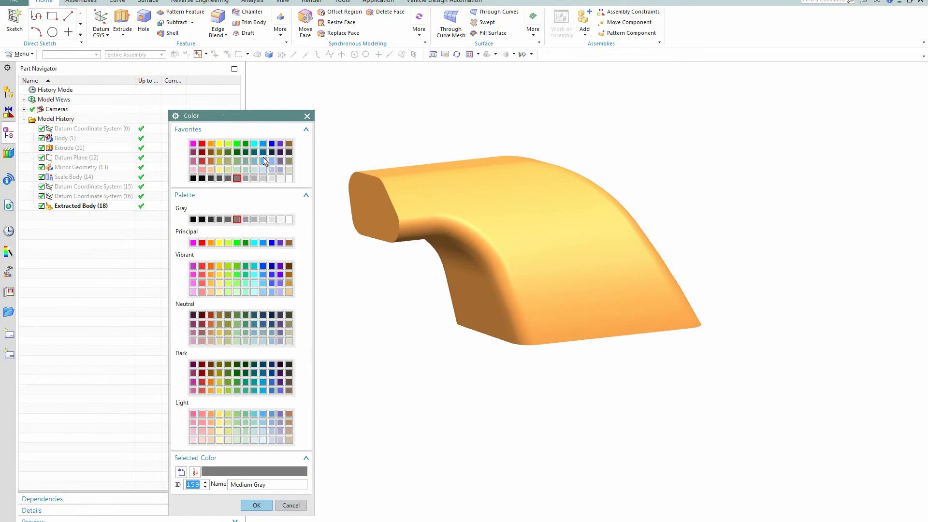
click(264, 161)
click(257, 506)
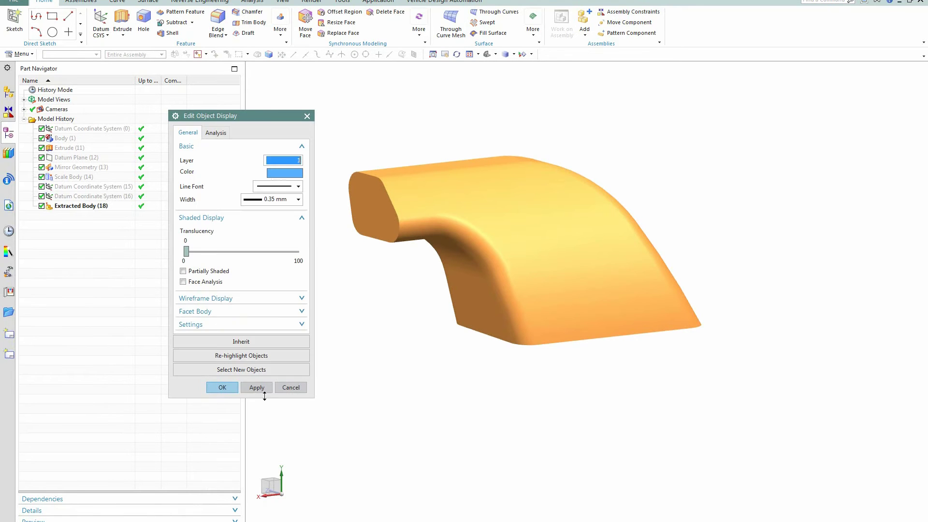
click(256, 387)
click(223, 387)
Step: Create a length expression named thk with a value of .1 in and check it in the expression list
mouse_move(378, 288)
middle_down()
mouse_move(398, 294)
mouse_move(390, 297)
middle_up()
scroll(349, 156, up, 2)
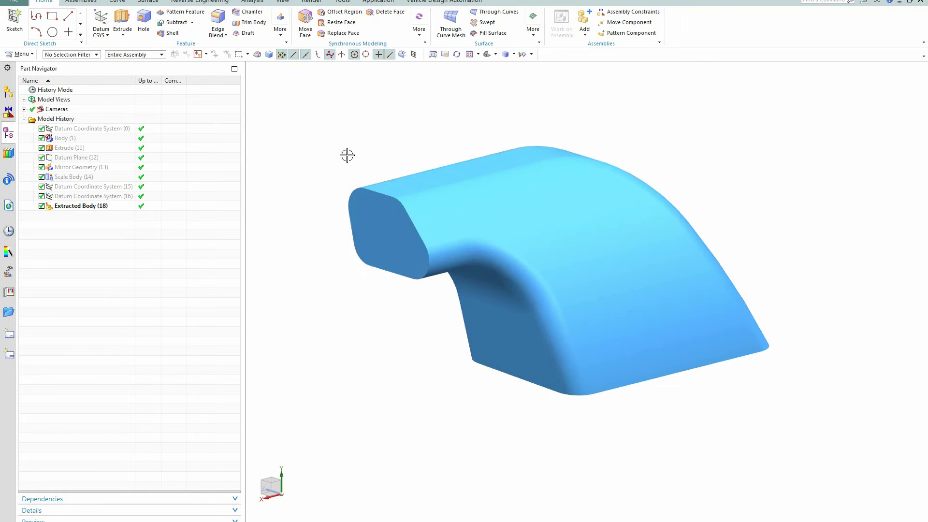
key(ctrl+e)
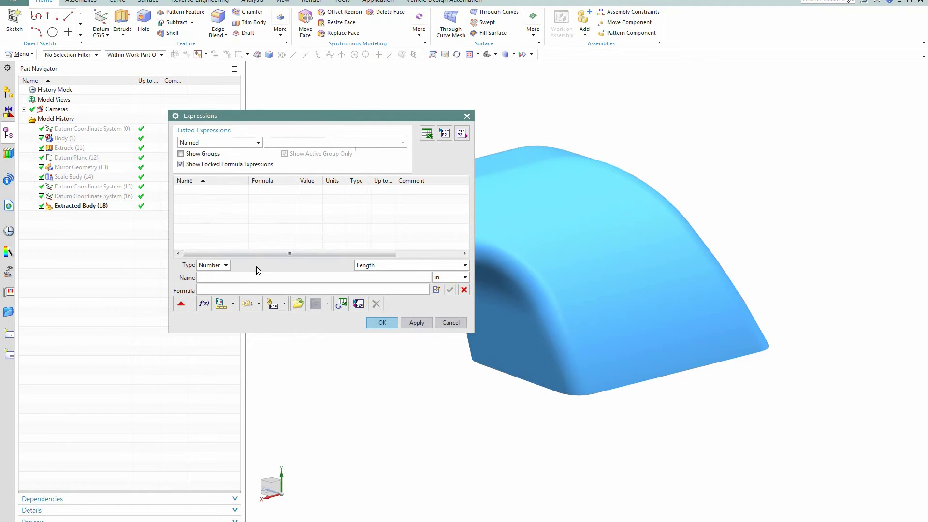
text(thk)
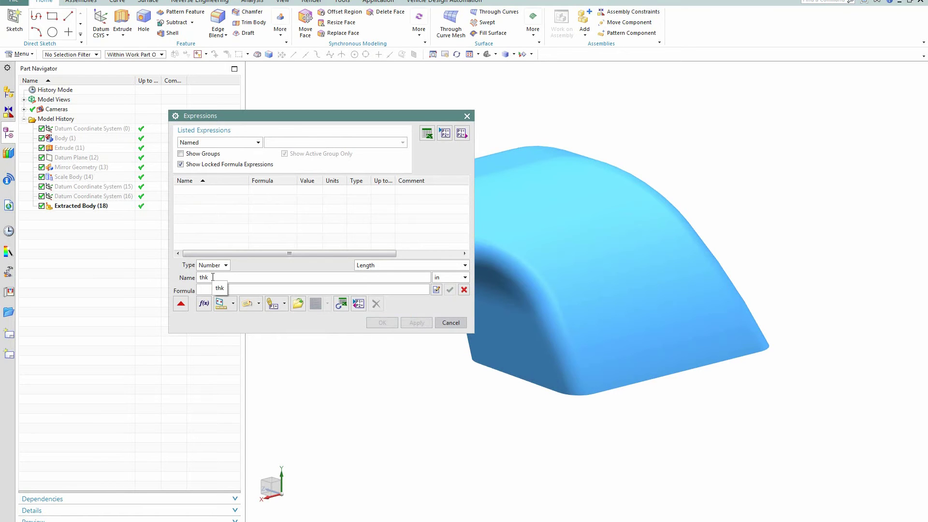
text(.1)
key(Return)
click(448, 323)
click(375, 280)
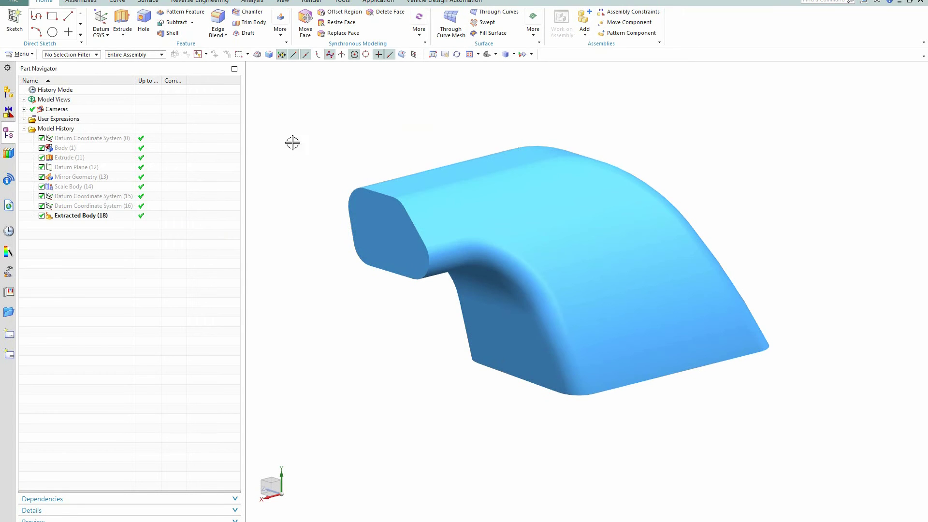
key(ctrl+e)
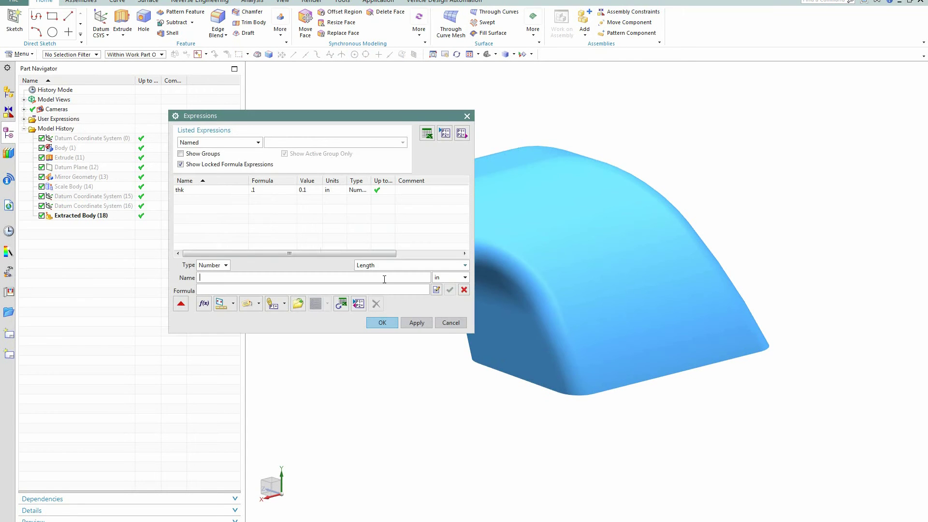
click(448, 323)
Step: Offset the extracted body's 20 tangent faces inward with Offset Region, using the expression -thk as the distance
mouse_move(342, 146)
middle_down()
mouse_move(382, 139)
mouse_move(340, 138)
middle_up()
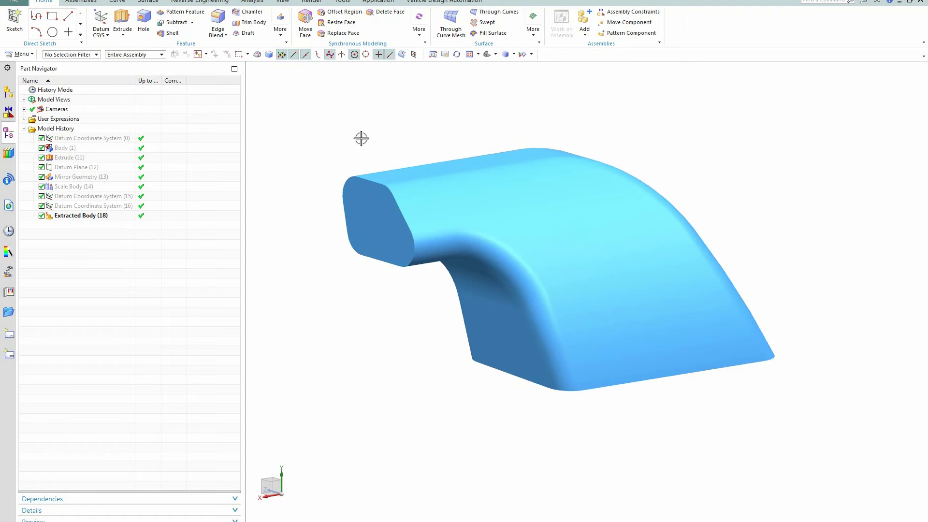
scroll(341, 141, down, 2)
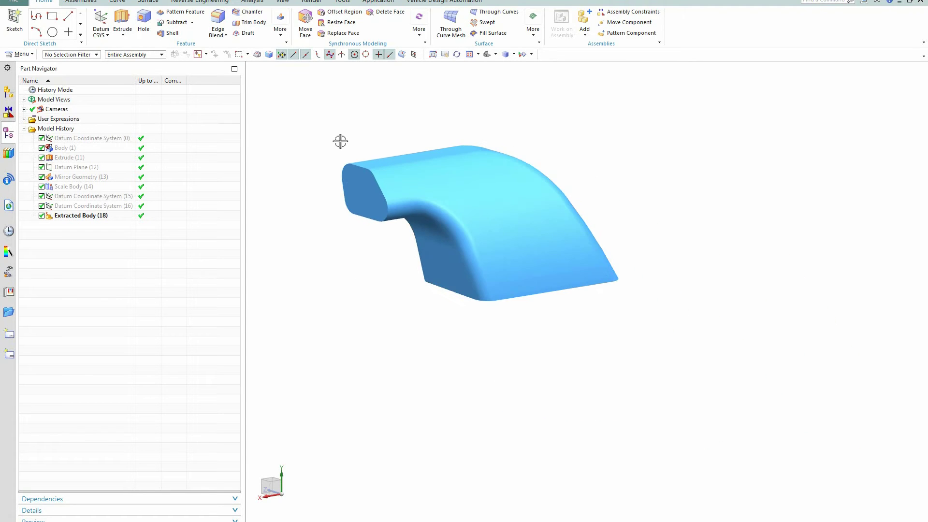
shift+middle_drag(342, 144, 307, 105)
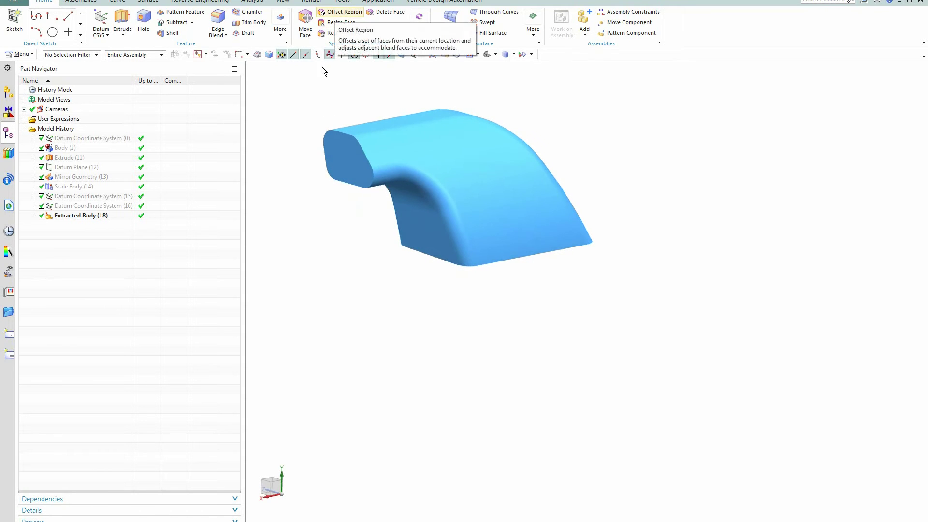
click(337, 13)
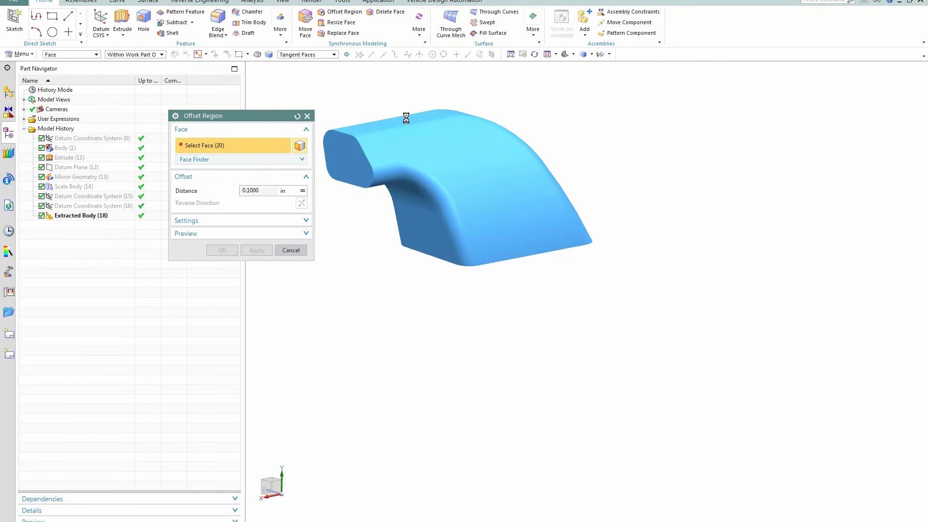
click(423, 141)
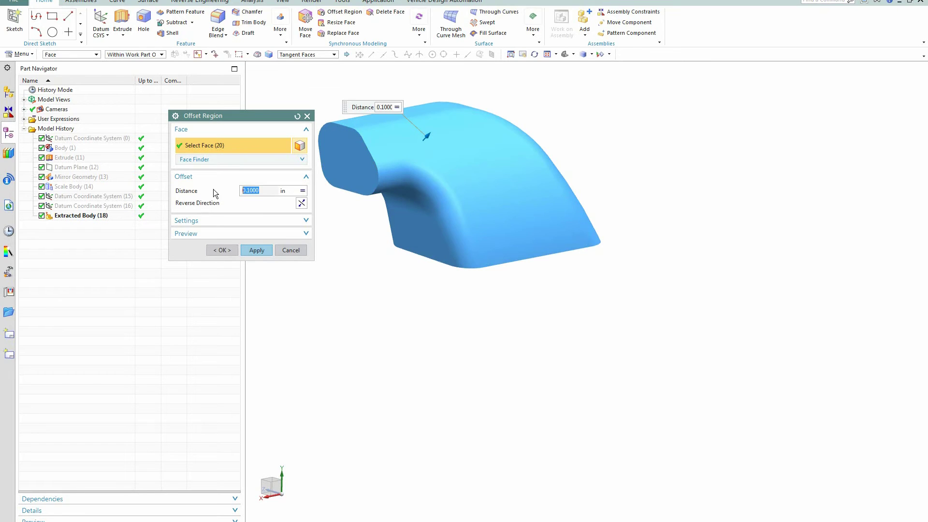
click(302, 191)
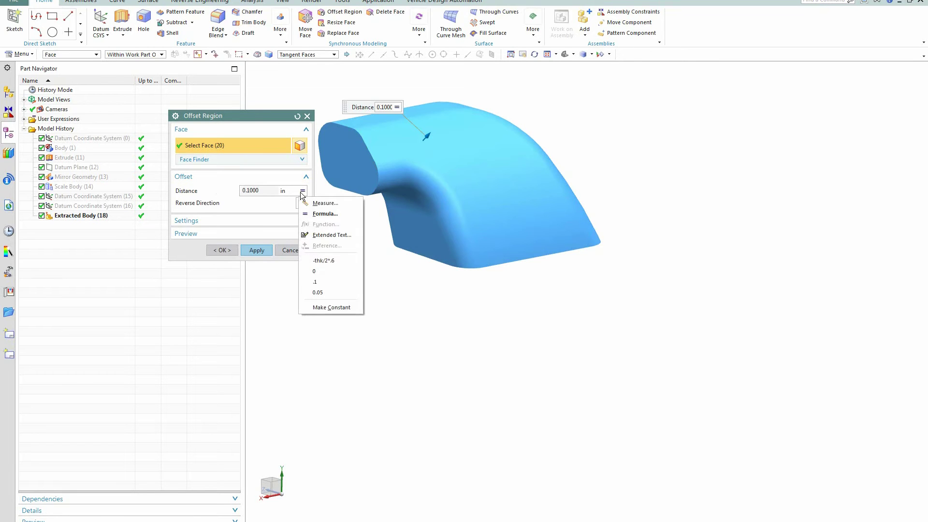
click(330, 307)
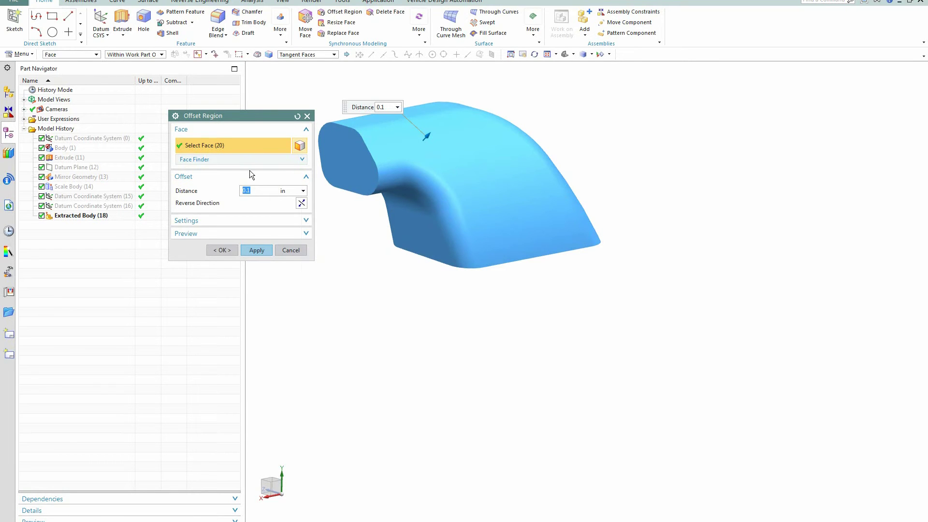
text(thk)
key(Home)
text(-)
key(Return)
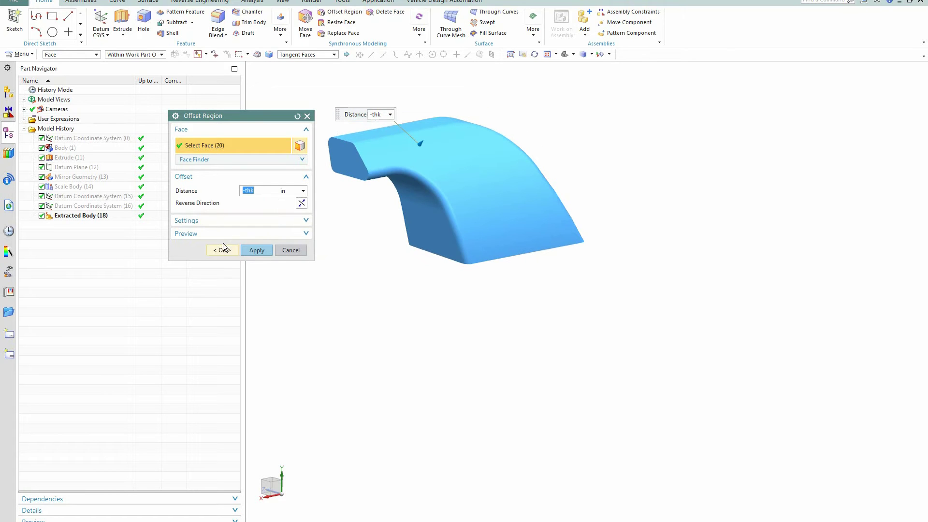
click(222, 250)
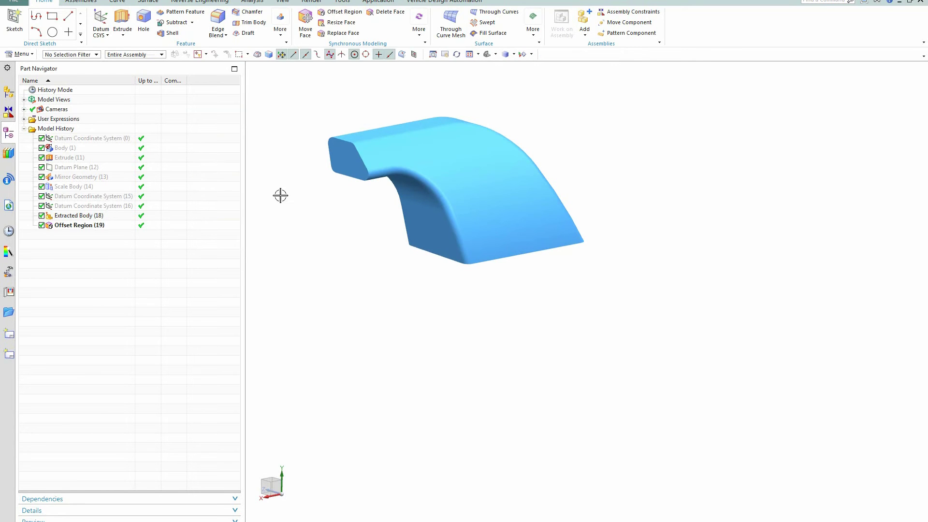
Step: Redisplay the hidden original end body around the offset inner body
key(ctrl+shift+k)
click(422, 153)
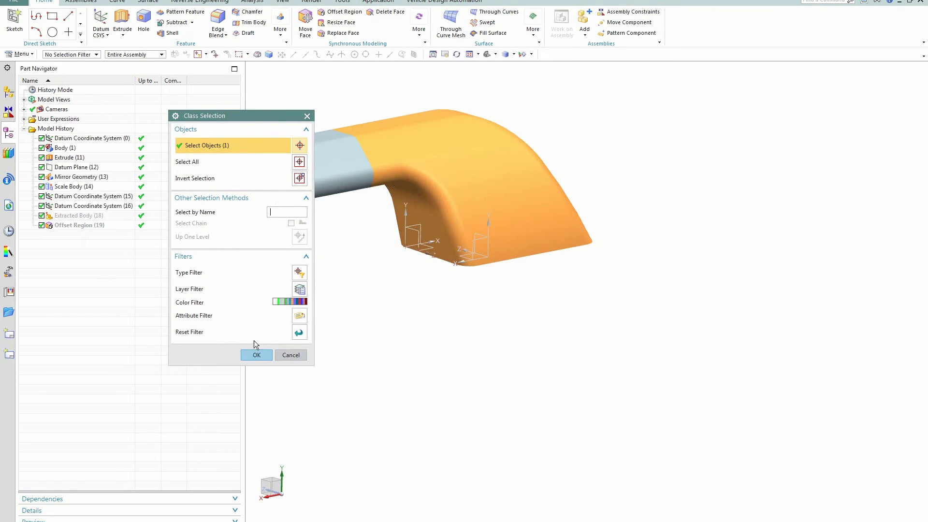
click(256, 355)
Step: Set the original end body's translucency to 50 so the inner body can be seen through it
key(ctrl+shift+k)
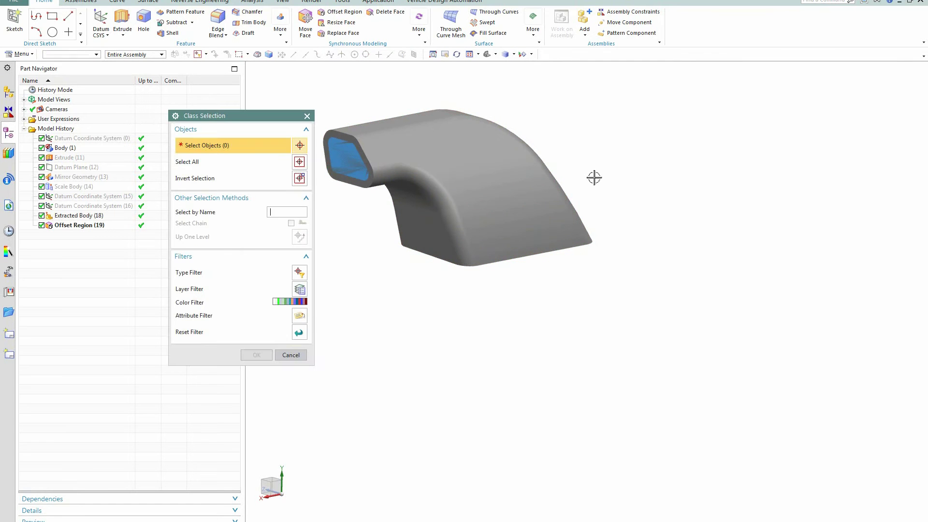
click(545, 184)
click(251, 355)
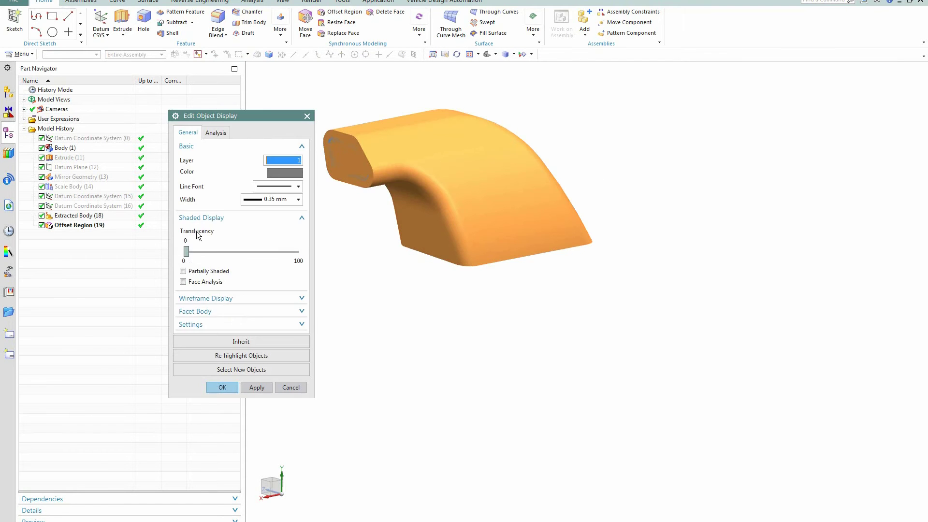
drag(186, 260, 241, 259)
middle_drag(404, 312, 389, 295)
middle_drag(429, 266, 446, 238)
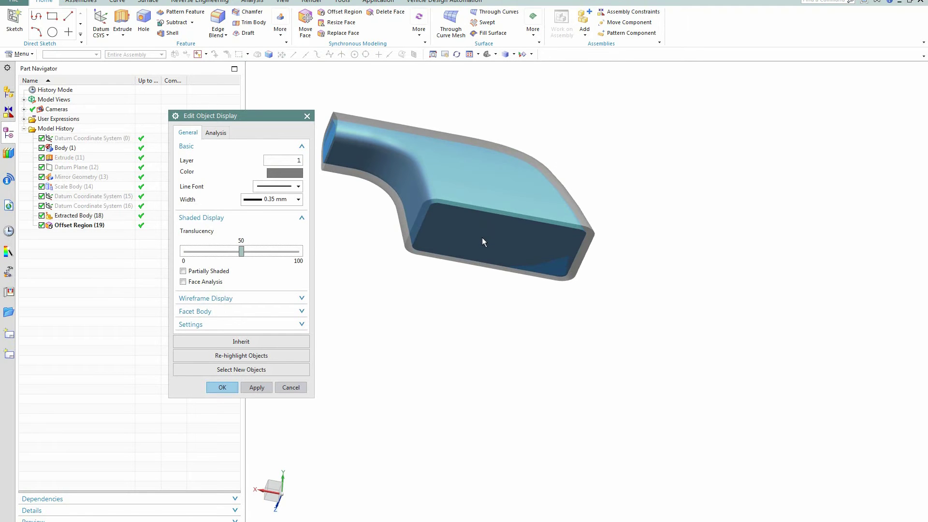
click(222, 387)
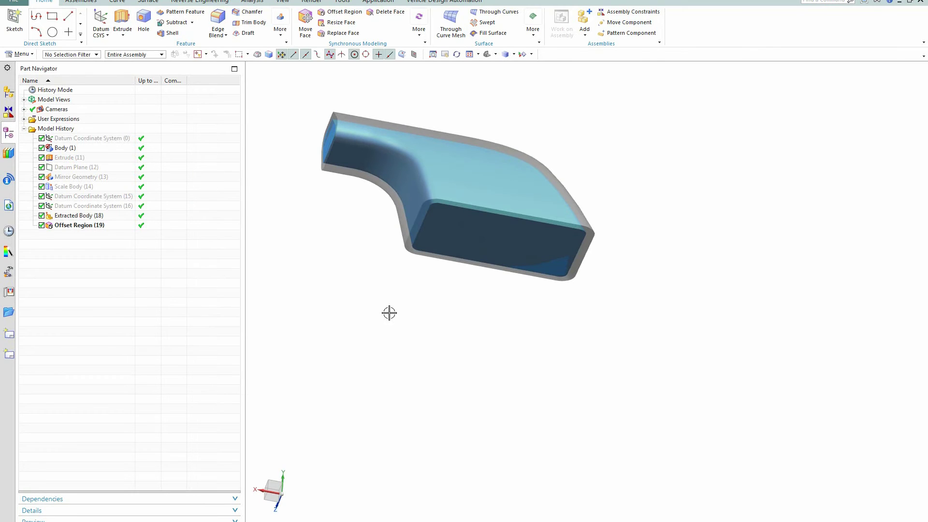
key(ctrl+j)
click(456, 145)
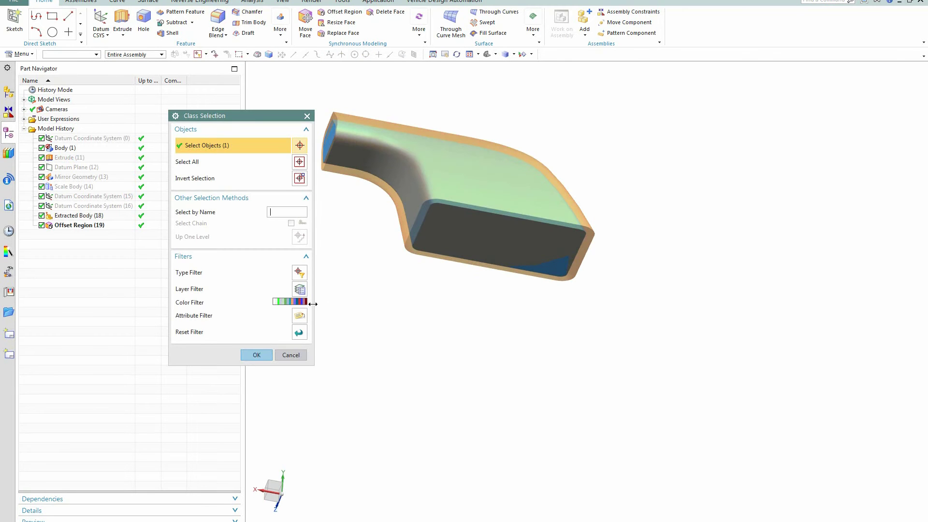
click(256, 355)
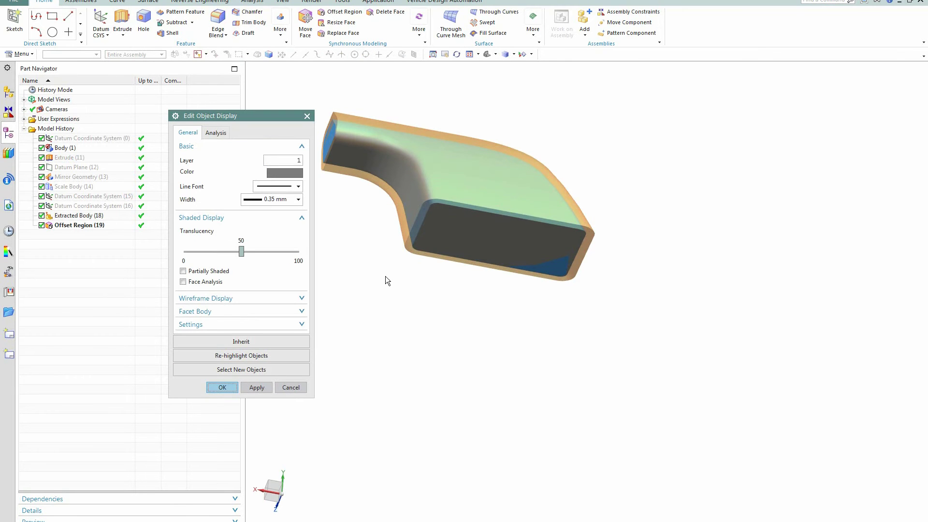
click(222, 387)
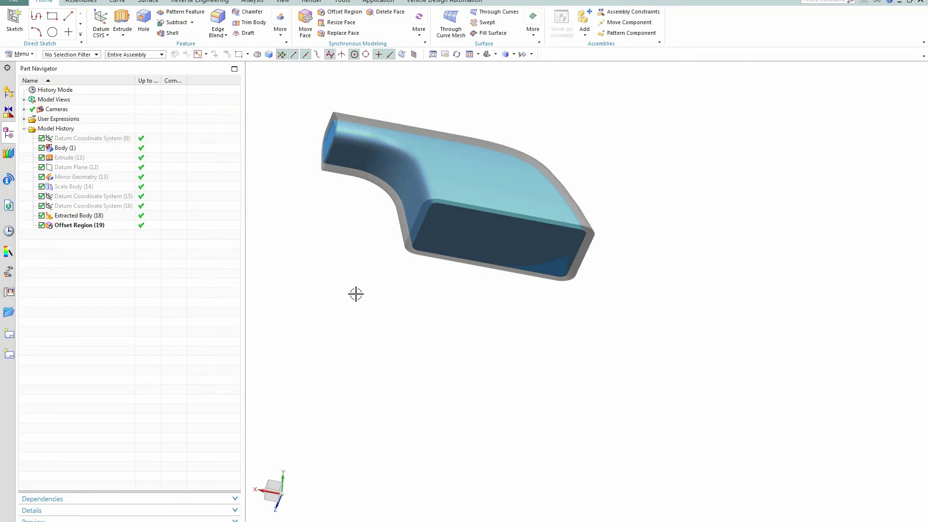
key(ctrl+j)
click(291, 354)
Step: Hide the translucent original end body and redisplay Datum Coordinate System (16)
key(ctrl+j)
click(453, 157)
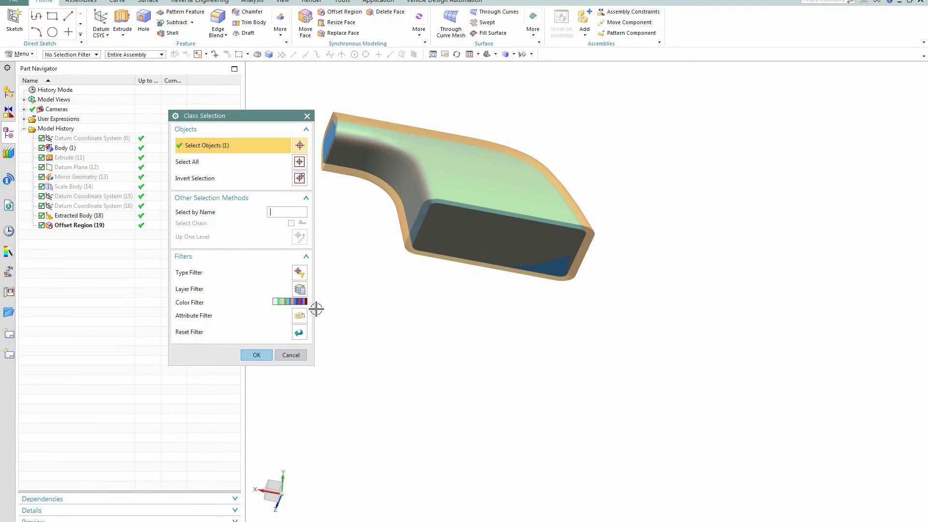
click(256, 355)
middle_drag(334, 311, 394, 282)
middle_drag(375, 237, 385, 244)
click(95, 206)
right_click(95, 206)
click(113, 212)
Step: Examine the inner body from the end and side to compare its edges with the datum coordinate system
middle_drag(355, 276, 411, 245)
scroll(375, 235, down, 3)
scroll(380, 243, up, 2)
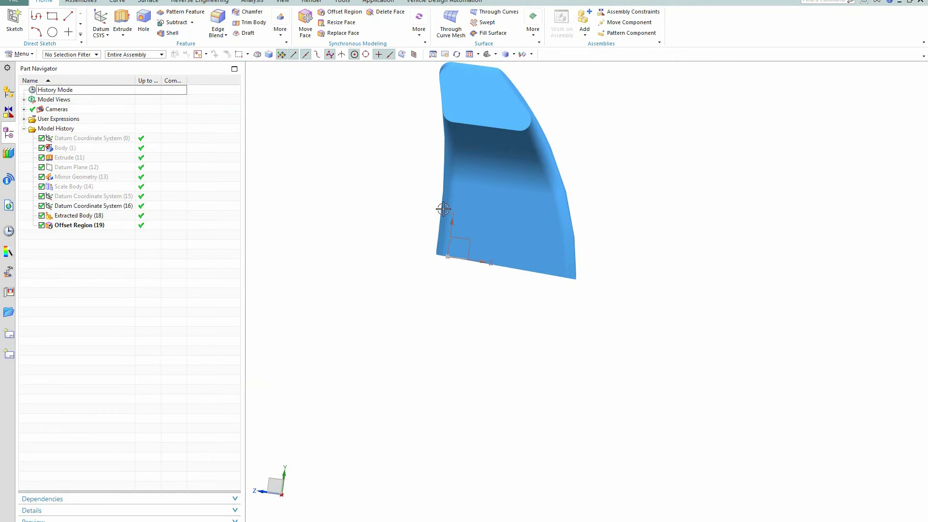
middle_drag(406, 217, 412, 217)
middle_drag(468, 97, 435, 148)
middle_drag(411, 203, 385, 232)
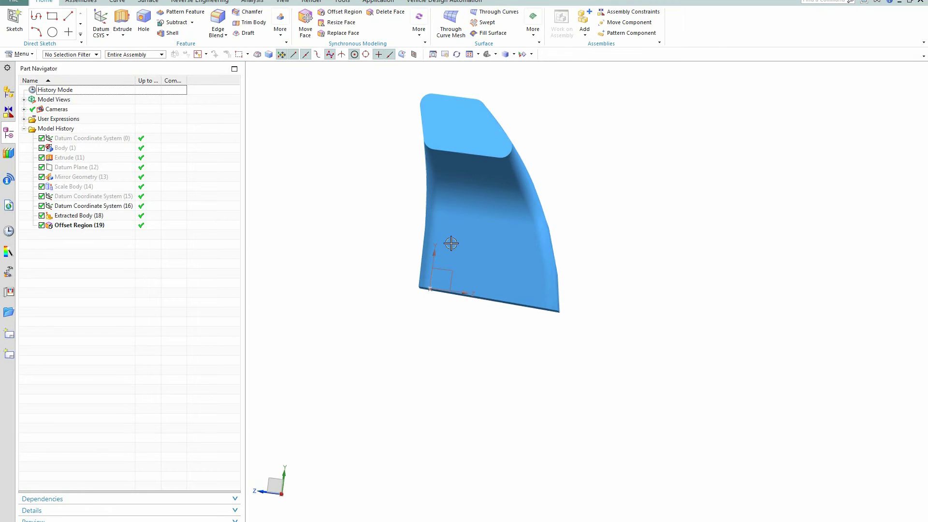
middle_drag(566, 240, 584, 269)
middle_drag(642, 269, 532, 261)
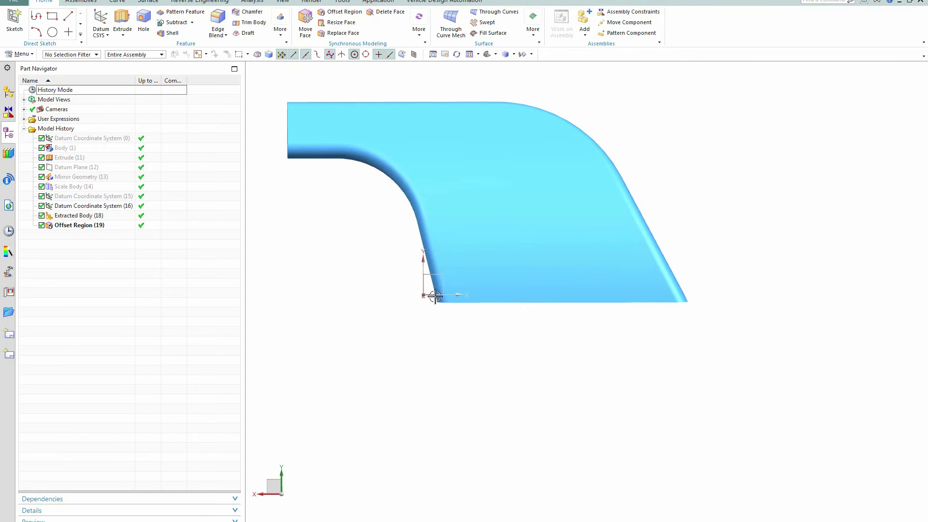
middle_drag(377, 286, 461, 292)
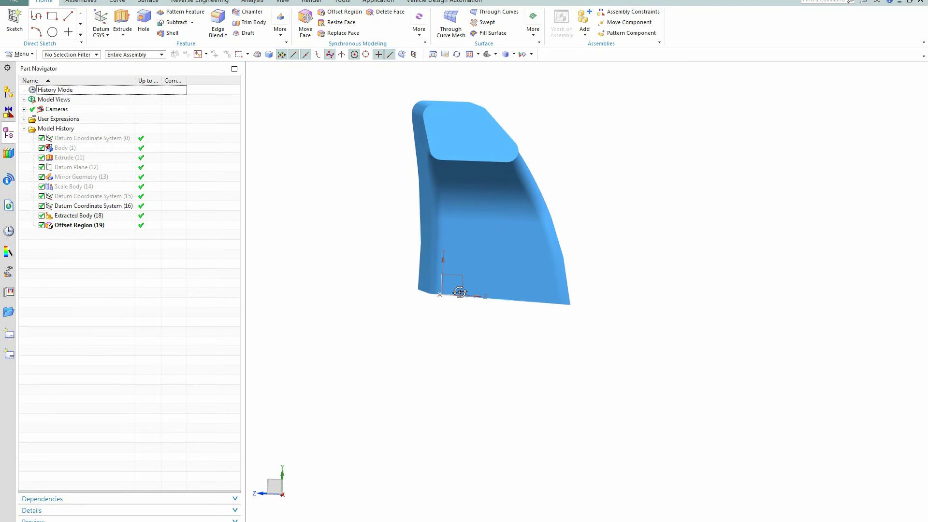
Step: Start an extrude section sketch on the XZ plane of Datum Coordinate System (16), with the inner body's end face in view
middle_drag(379, 286, 341, 274)
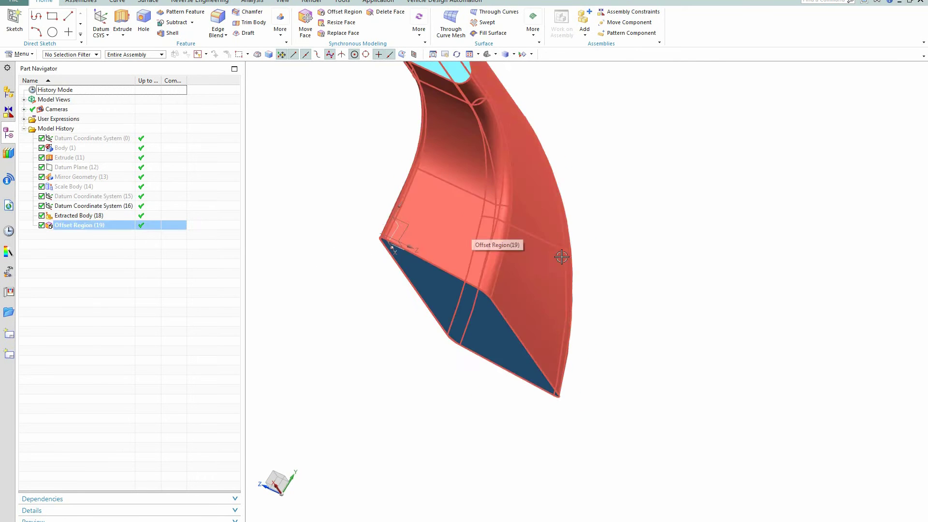
middle_drag(637, 274, 662, 257)
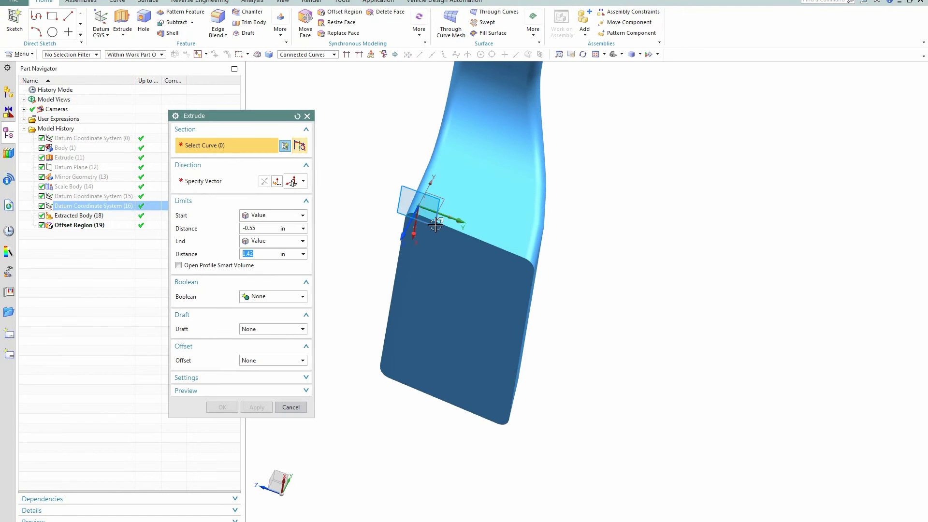
key(Escape)
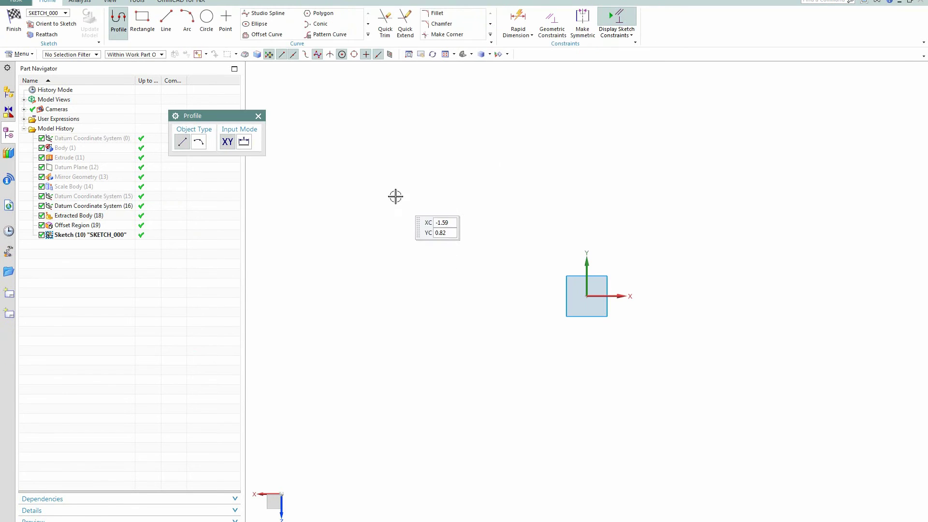
right_click(396, 195)
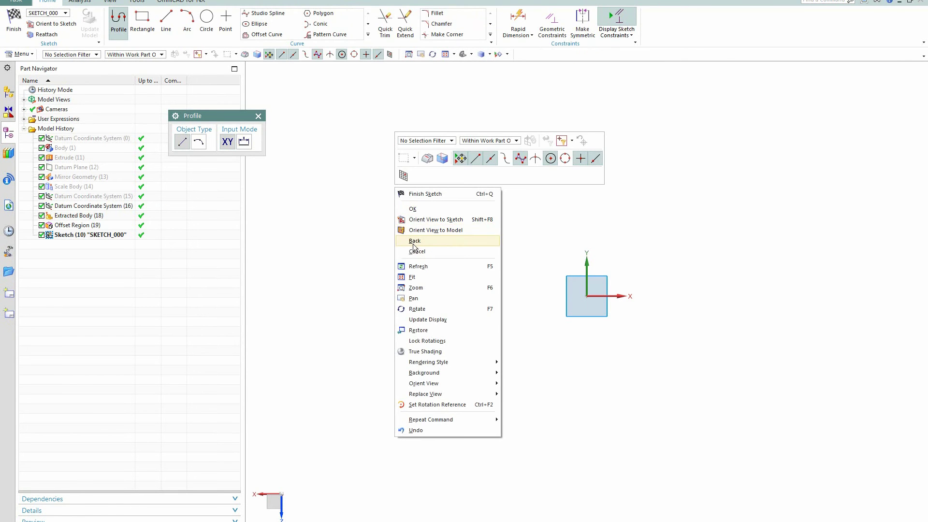
click(416, 277)
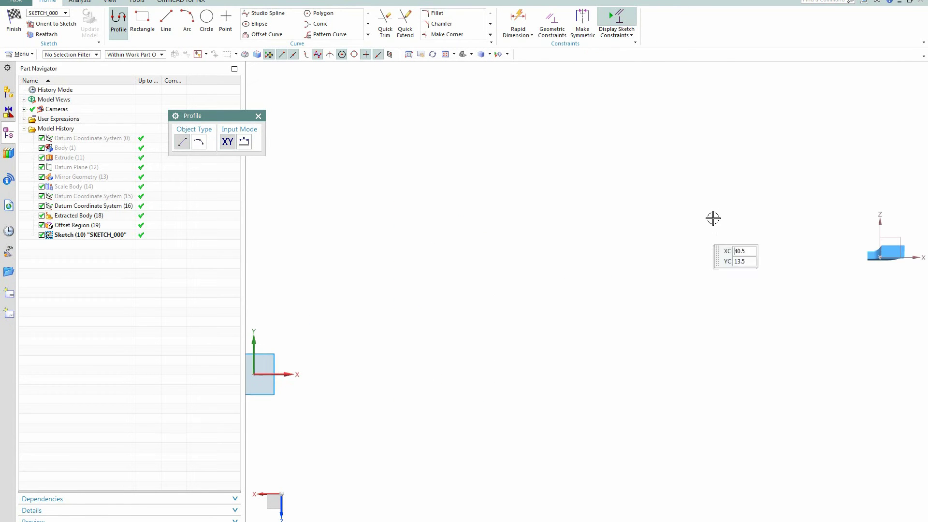
scroll(626, 228, up, 5)
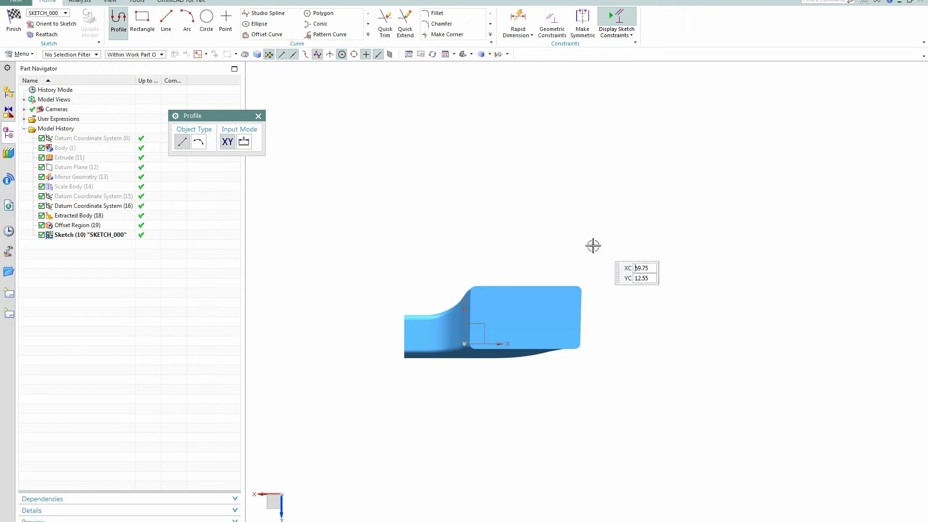
scroll(440, 190, up, 3)
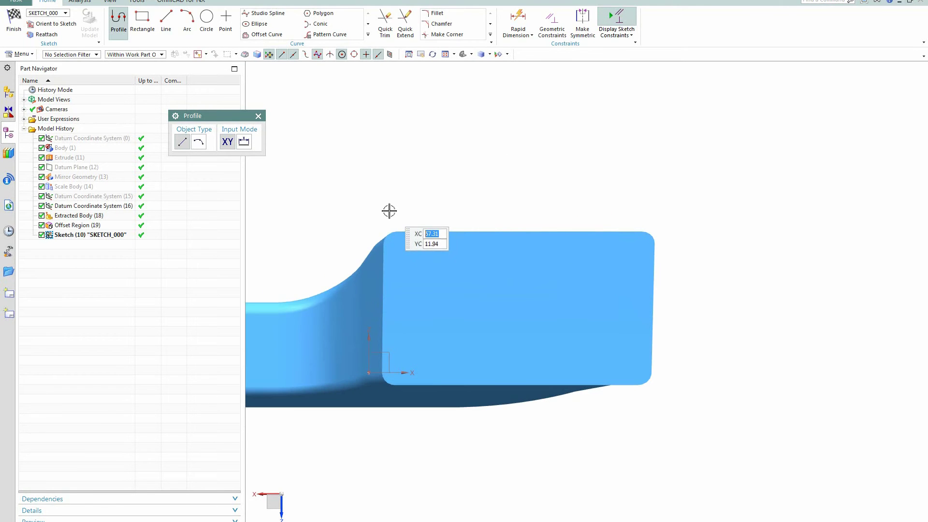
Step: Project the end face's straight edge nearest the datum origin and its long lower edge into the sketch
click(368, 34)
click(329, 56)
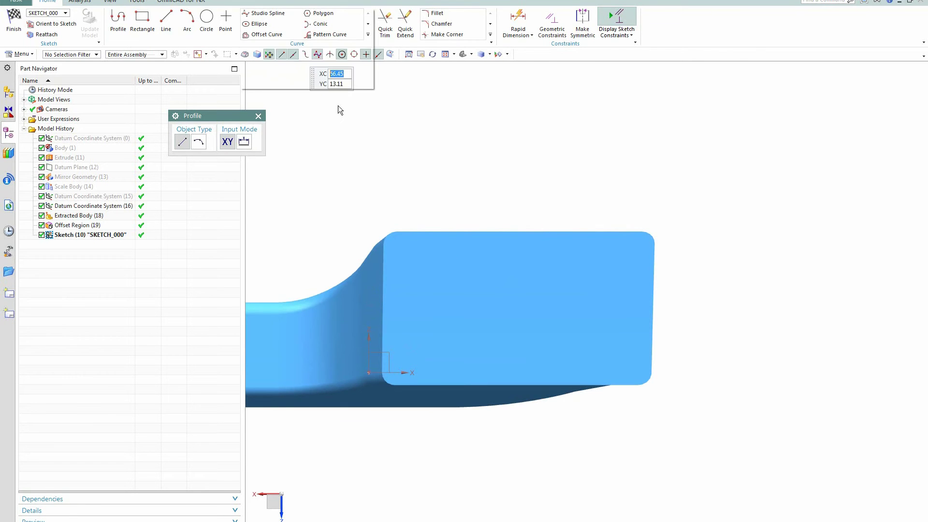
click(384, 266)
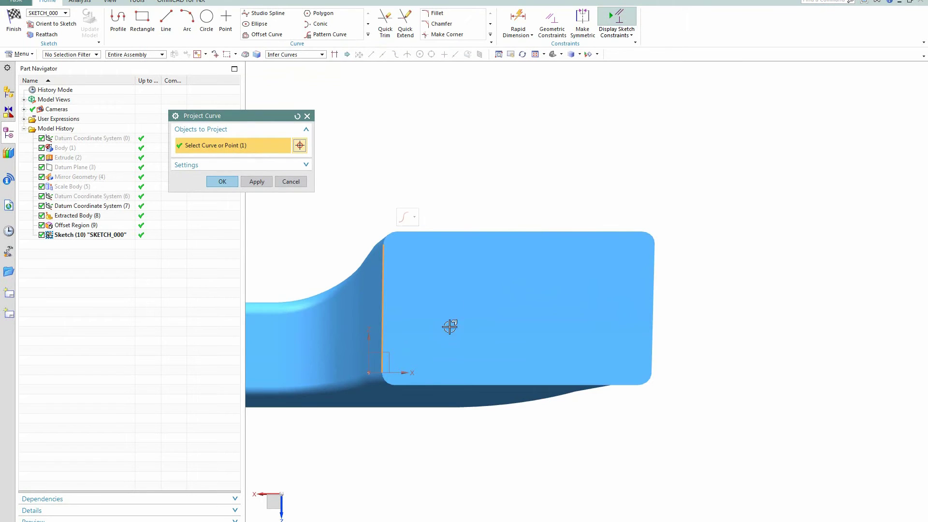
click(257, 181)
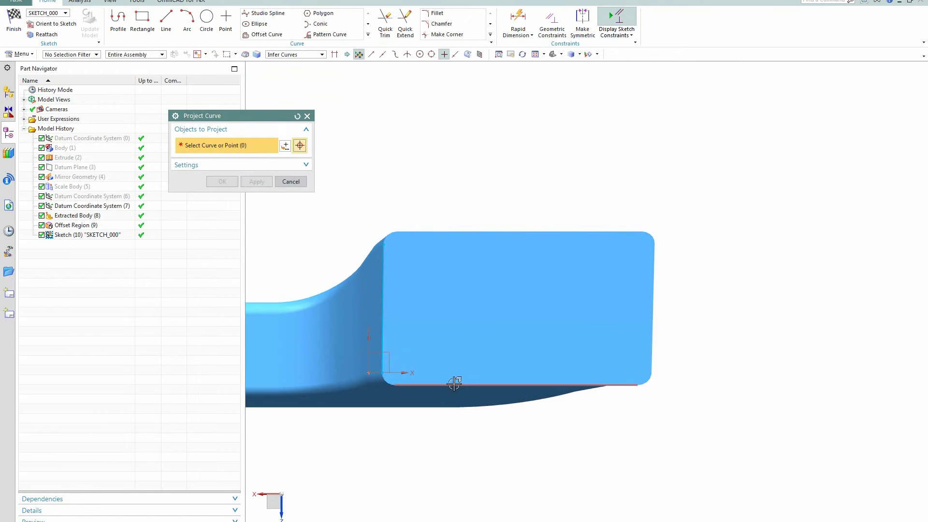
click(454, 385)
click(256, 181)
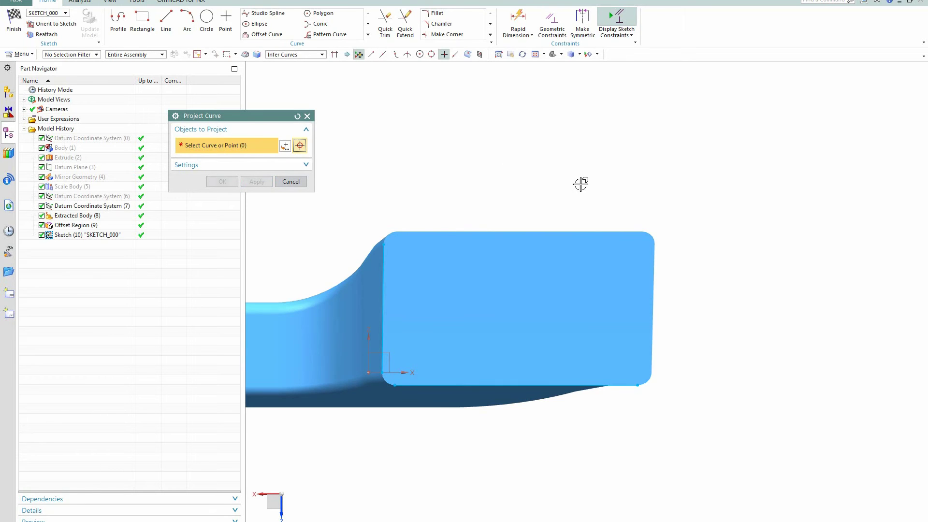
Step: Sketch a closed six-line L-shaped profile beside the two projected edges, with inner legs about 2.3 in and 3.05 in long
scroll(581, 182, up, 2)
click(118, 20)
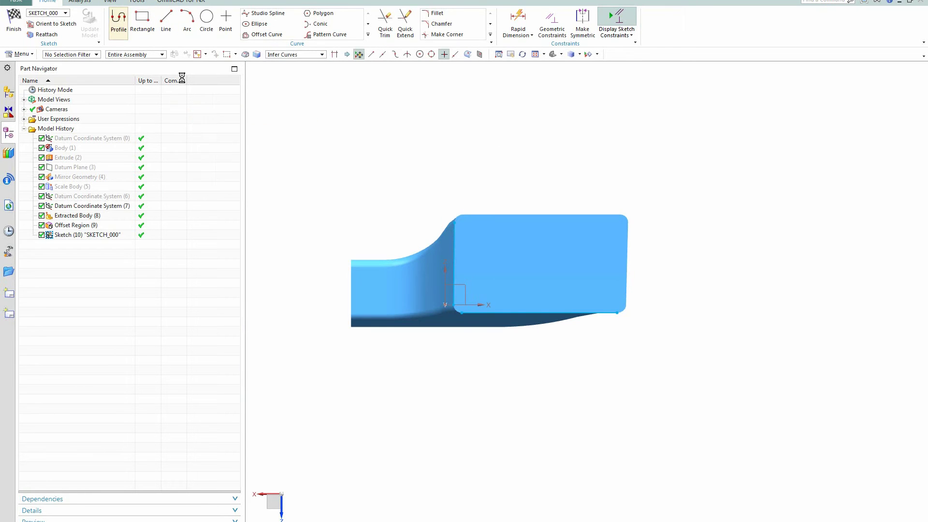
click(446, 156)
click(426, 342)
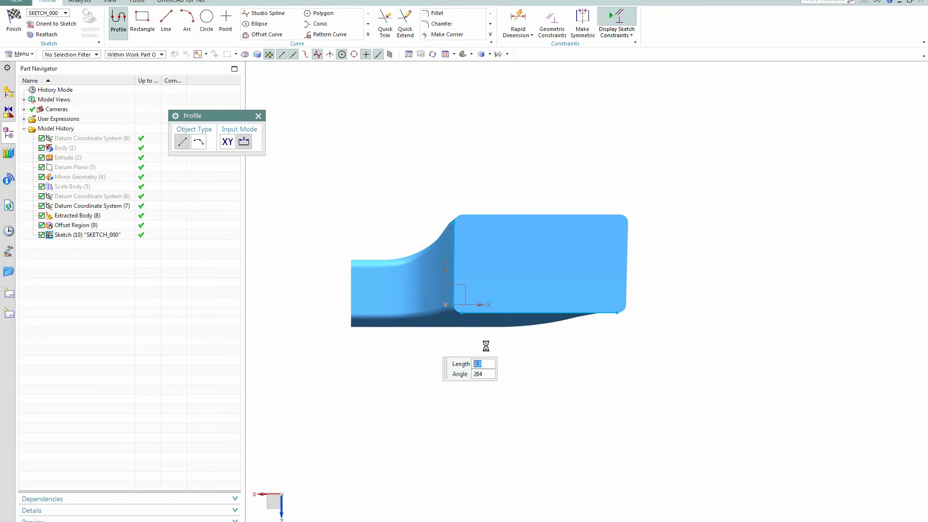
click(673, 321)
click(674, 475)
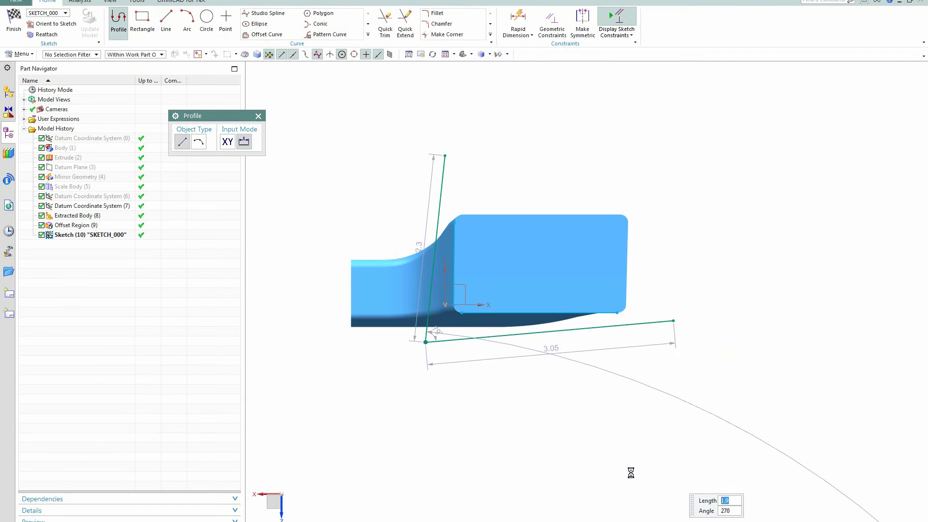
click(287, 435)
click(316, 156)
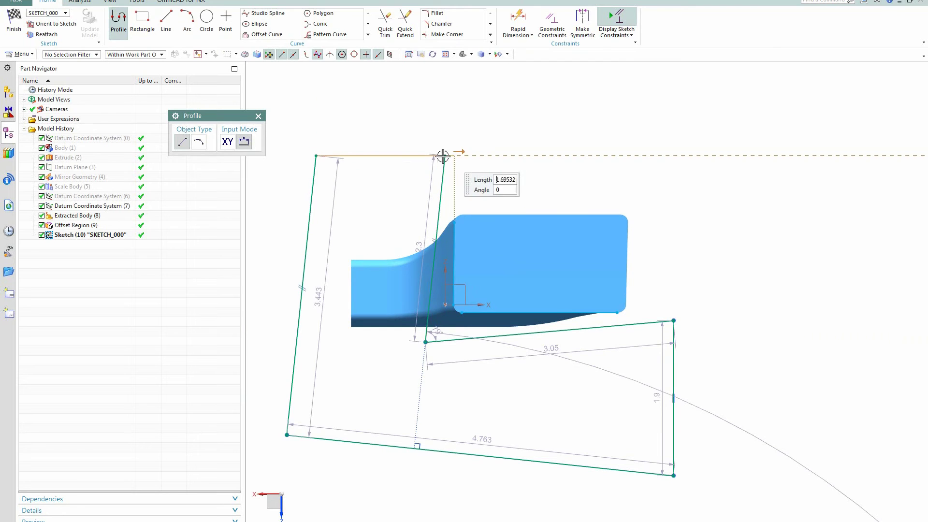
click(442, 156)
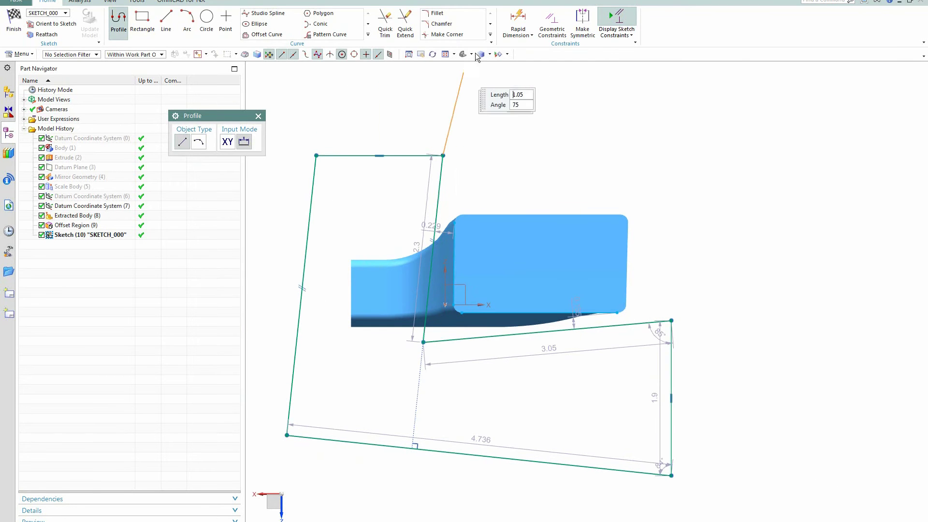
Step: Constrain both endpoints of the projected upright edge onto the L profile's inner upright line with Point on Curve
click(552, 21)
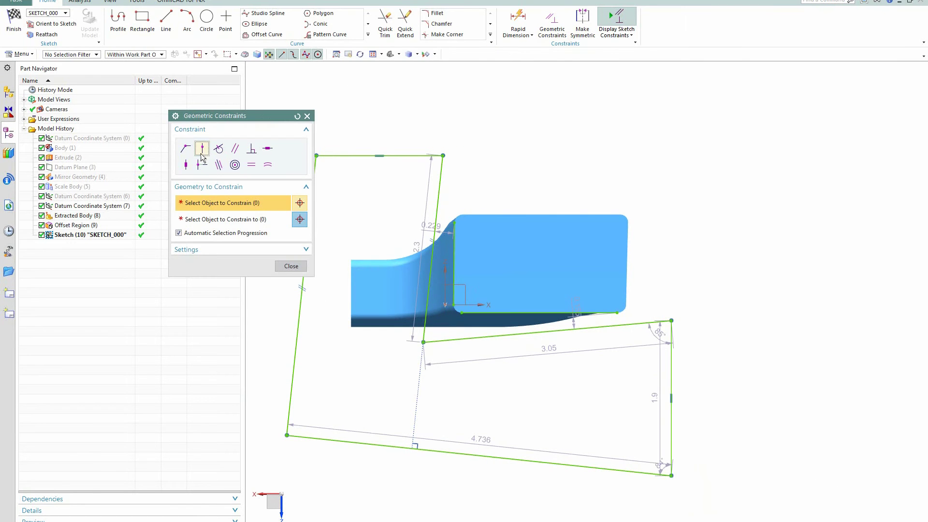
click(203, 149)
scroll(463, 209, up, 3)
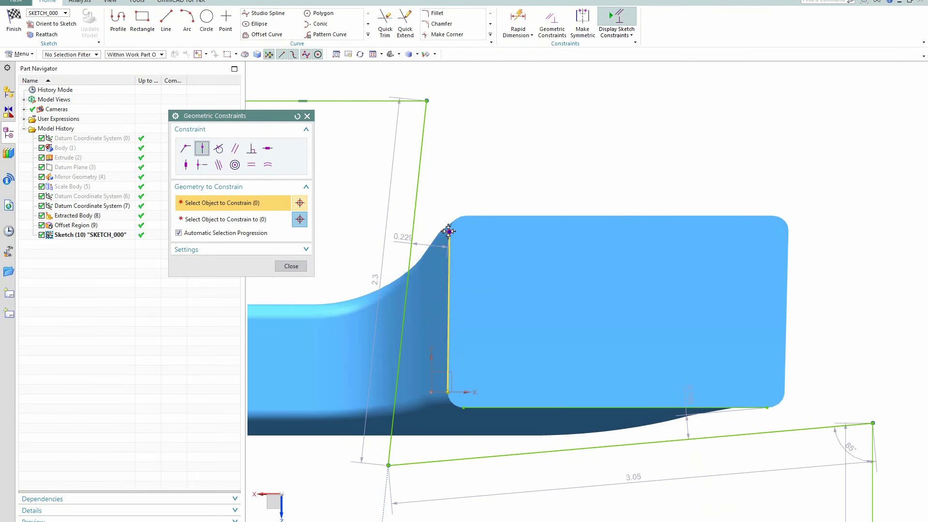
click(449, 232)
click(419, 209)
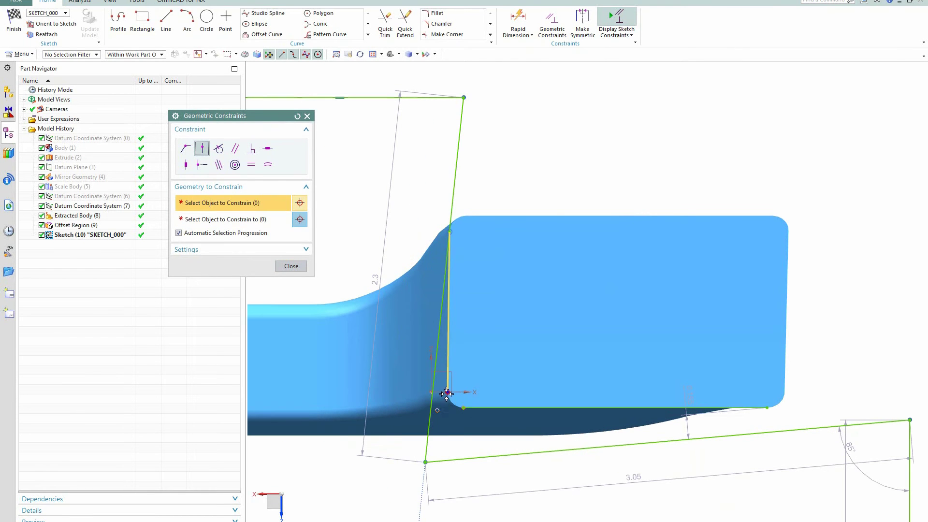
click(434, 386)
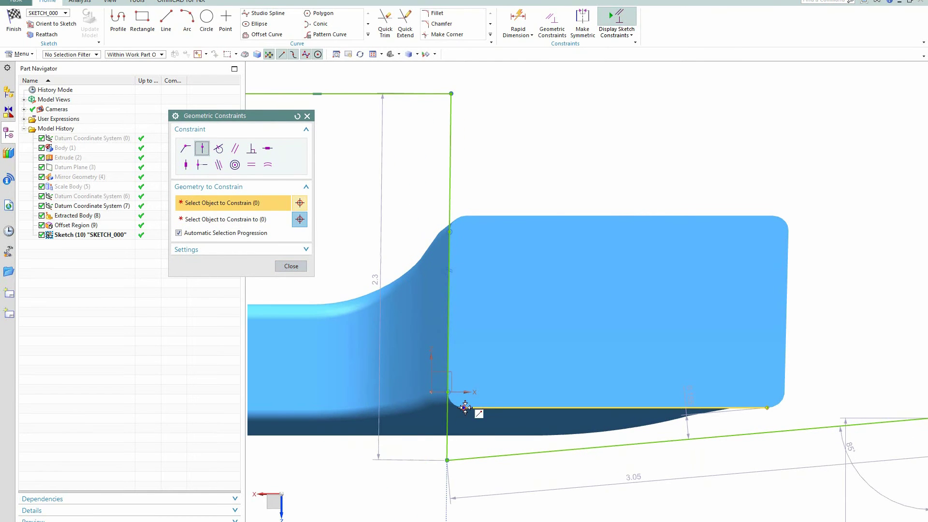
Step: Constrain both endpoints of the projected lower edge onto the profile's inner lower line with Point on Curve, and finish the sketch
click(560, 445)
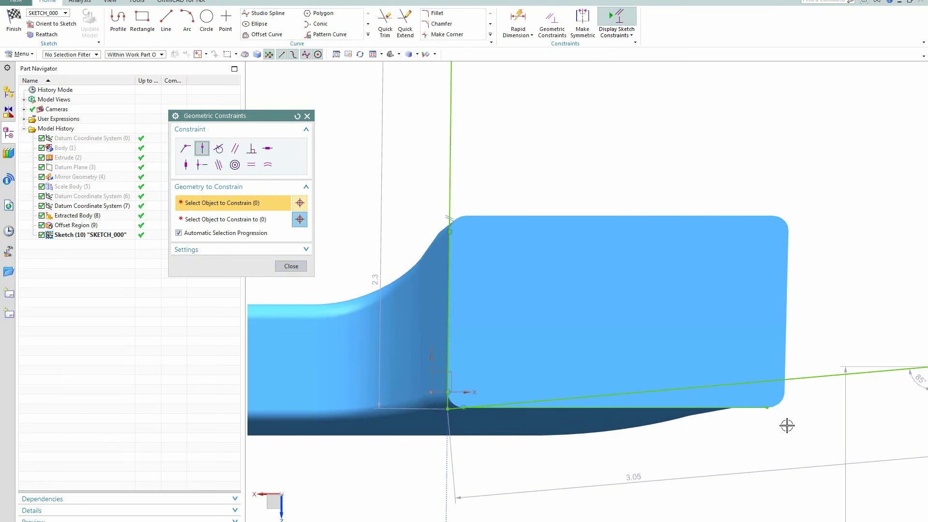
click(767, 408)
click(795, 379)
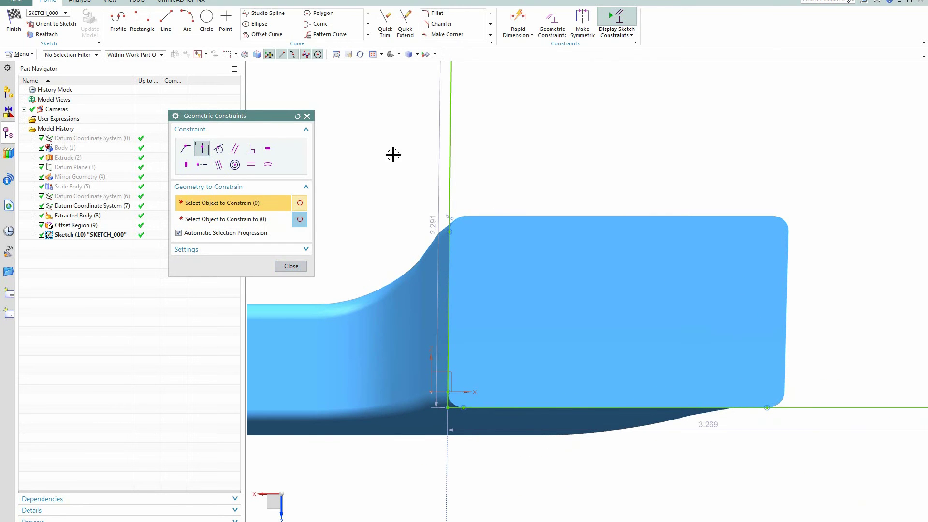
scroll(433, 128, up, 2)
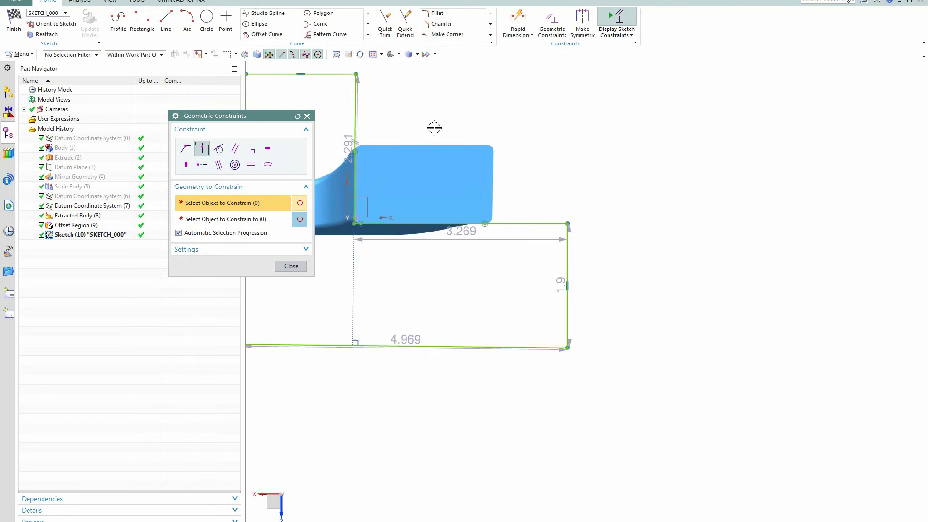
scroll(524, 176, up, 2)
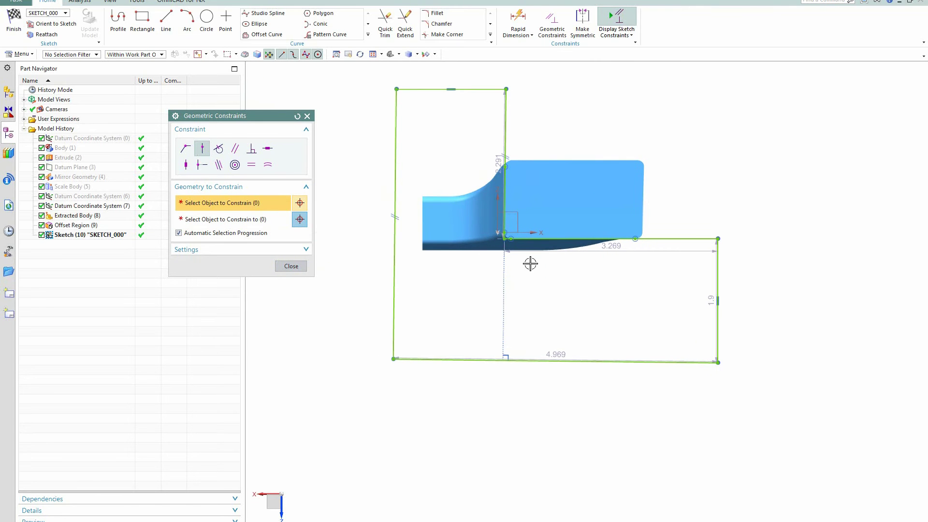
click(14, 25)
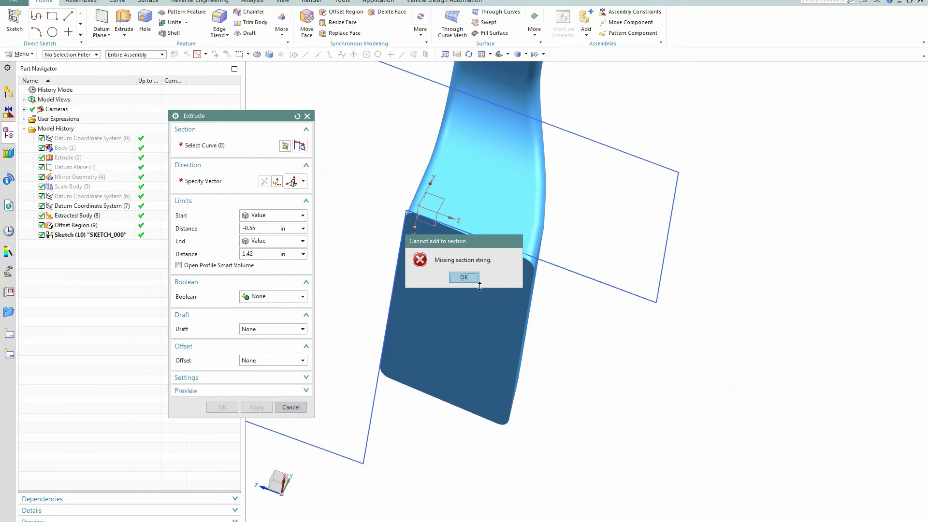
Step: Set up an extrusion of the L-shaped profile with a start distance of 0 and an end distance of 2.2 in
click(464, 277)
middle_drag(607, 212, 595, 225)
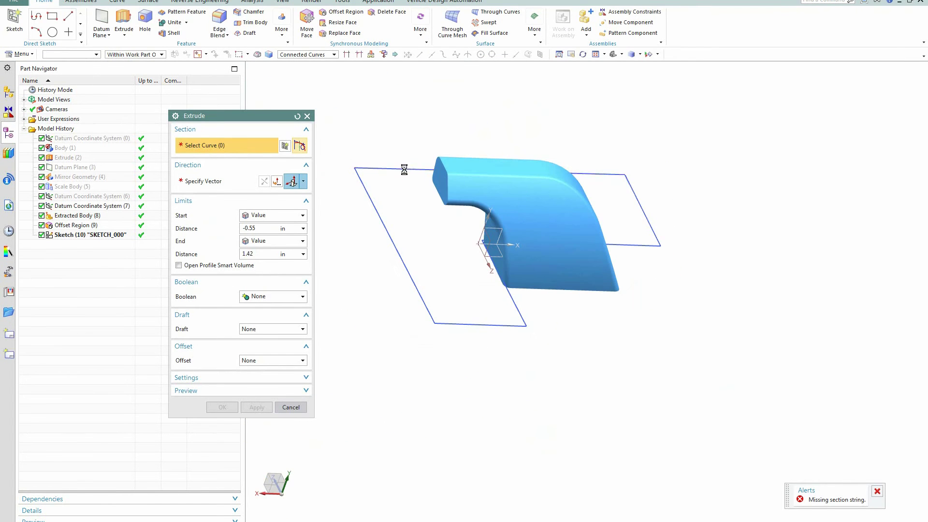
click(262, 229)
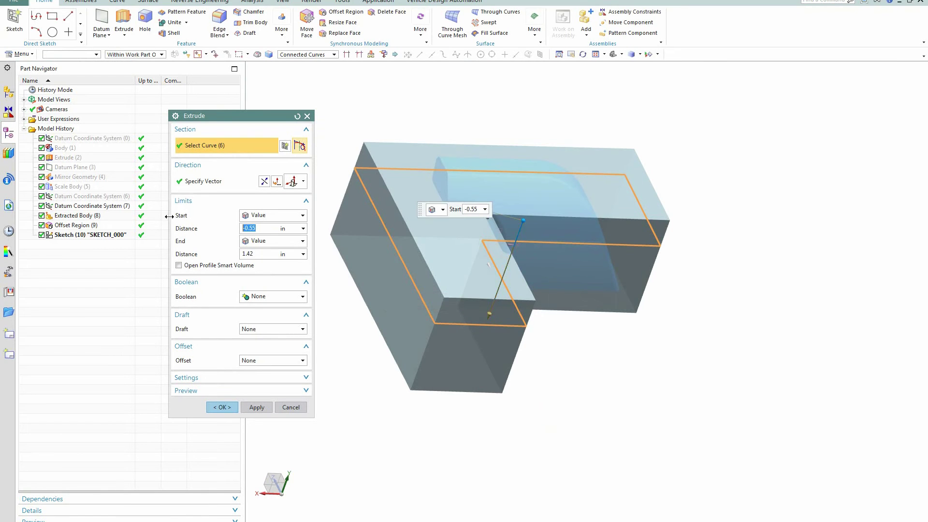
text(0)
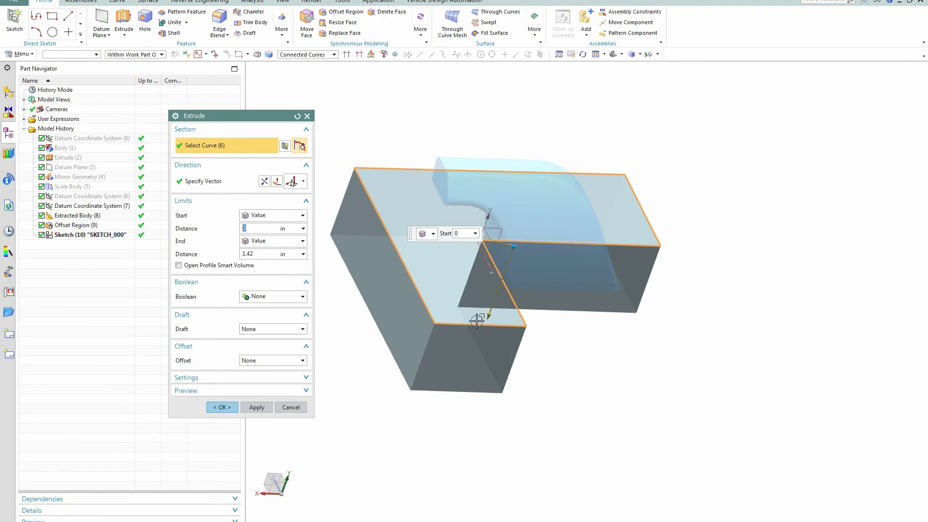
middle_drag(492, 313, 537, 239)
key(Tab)
text(2.2)
key(Return)
middle_drag(676, 274, 592, 237)
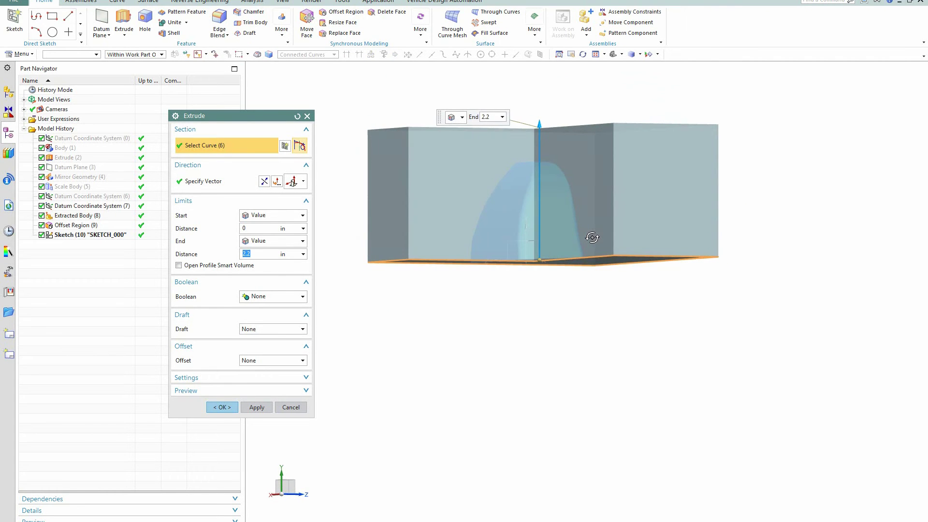
Step: Add a single-angle draft of -3 deg from the section and extend the extrusion's start limit to -0.25 in
click(300, 330)
click(262, 356)
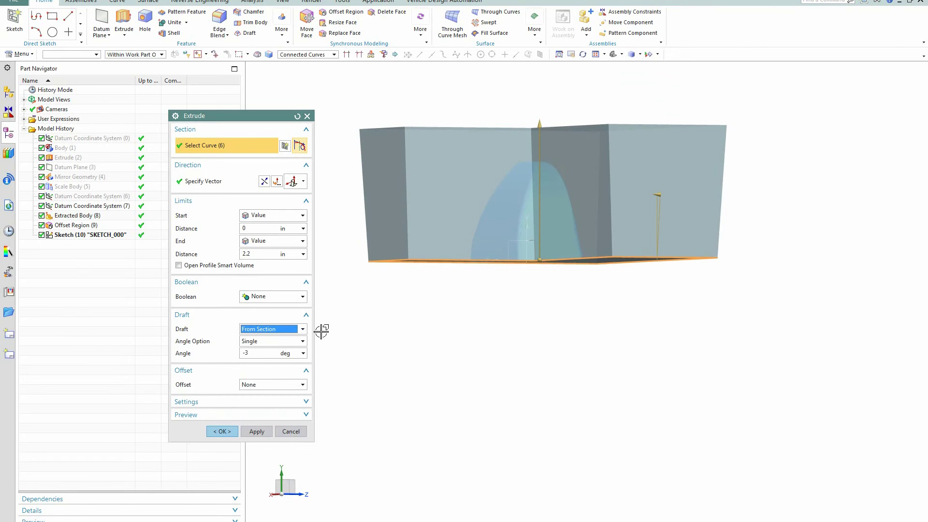
mouse_move(480, 349)
middle_down()
mouse_move(456, 356)
mouse_move(454, 289)
mouse_move(480, 356)
mouse_move(539, 359)
mouse_move(493, 357)
middle_up()
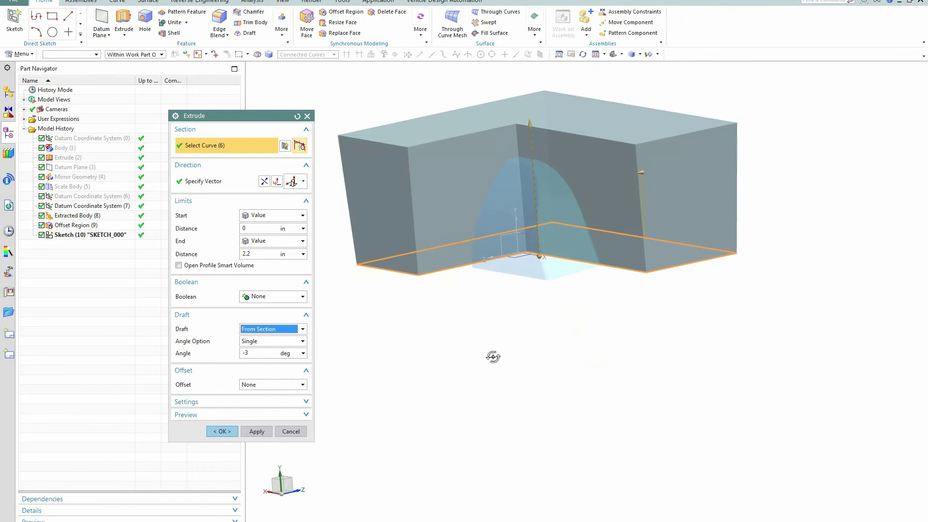
drag(539, 252, 540, 269)
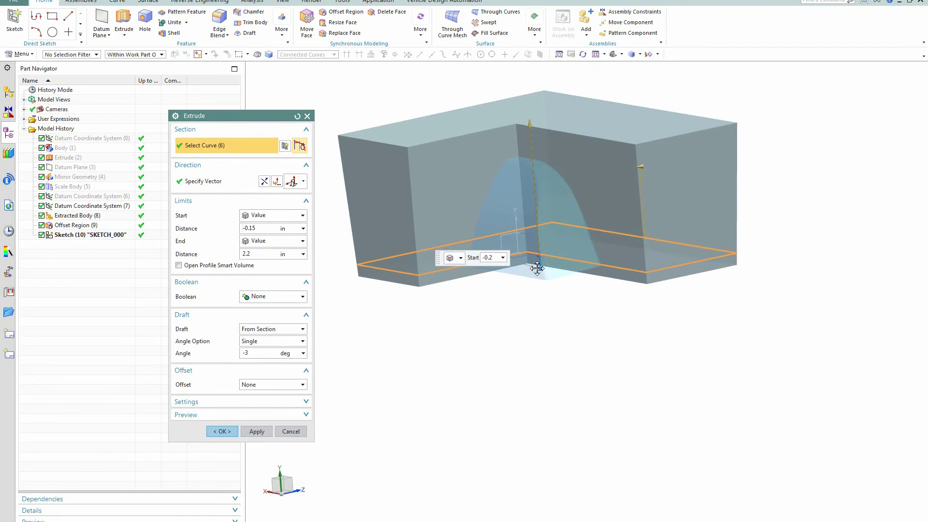
Step: Subtract the drafted L-shaped extrusion from the inner body and check the cut faces
click(285, 298)
click(261, 328)
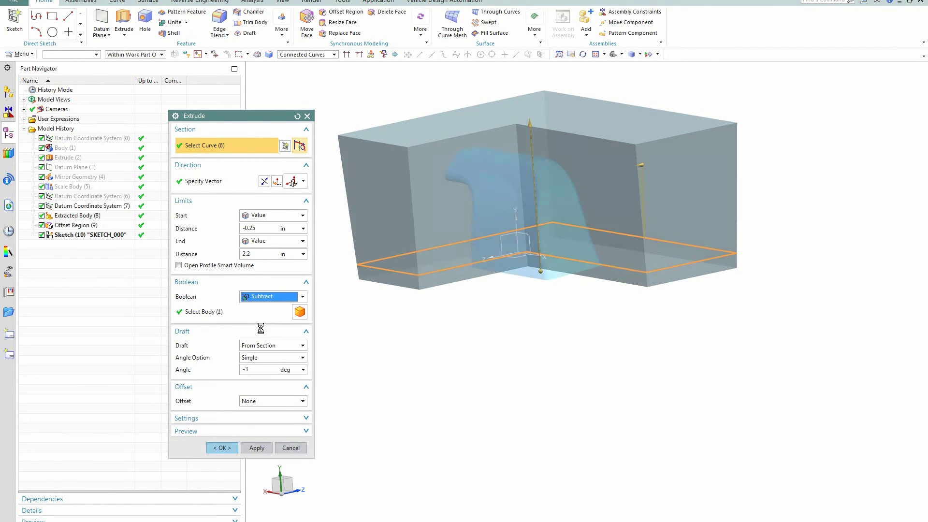
click(222, 431)
middle_drag(489, 332, 467, 225)
scroll(473, 245, up, 4)
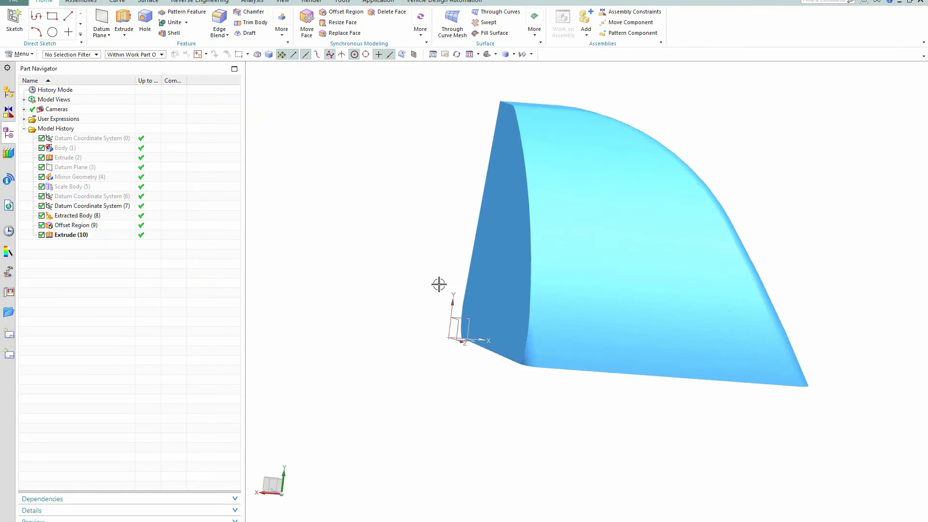
middle_drag(440, 284, 458, 308)
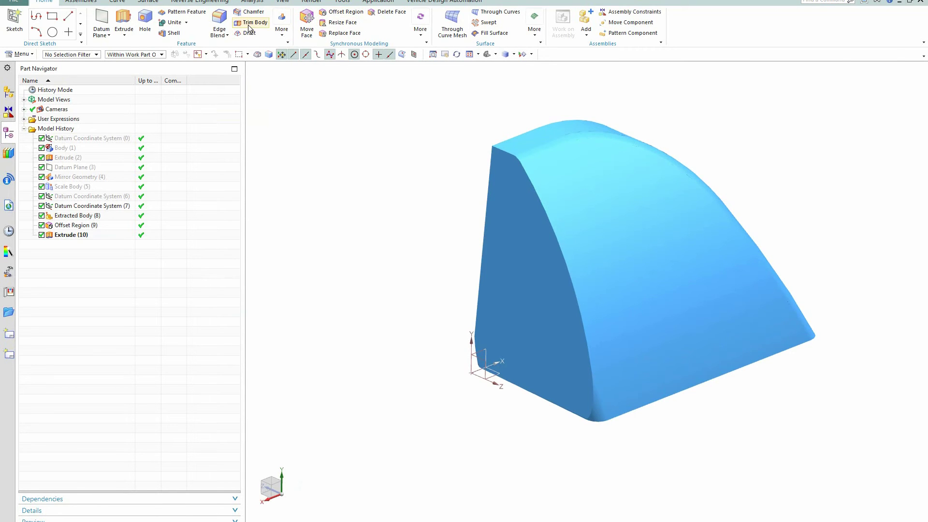
Step: Try a 0.05 in edge blend along the tangent edge chain of the inner body's drafted end face, and undo it
click(531, 184)
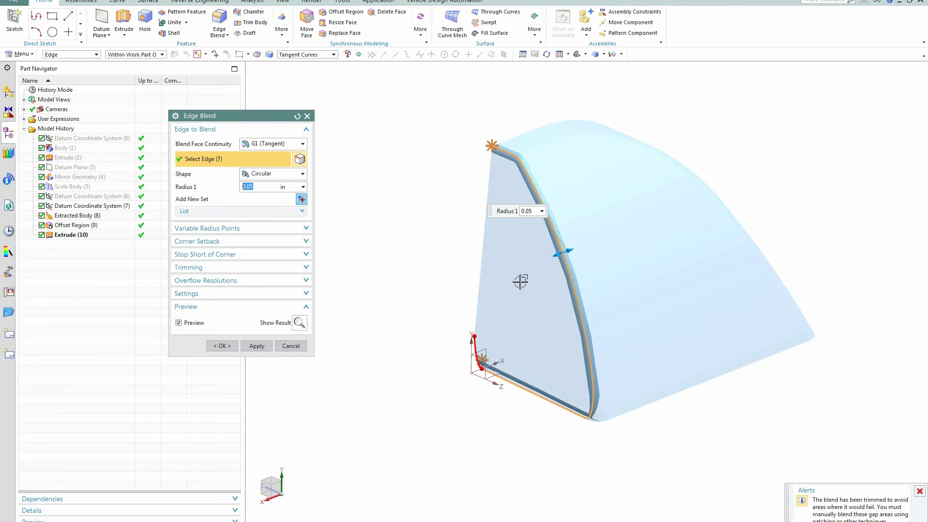
click(256, 346)
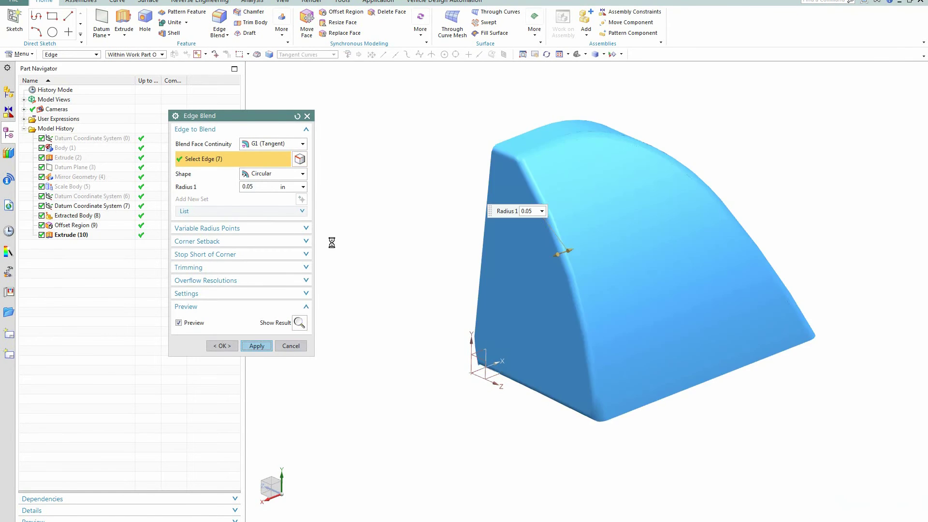
key(Escape)
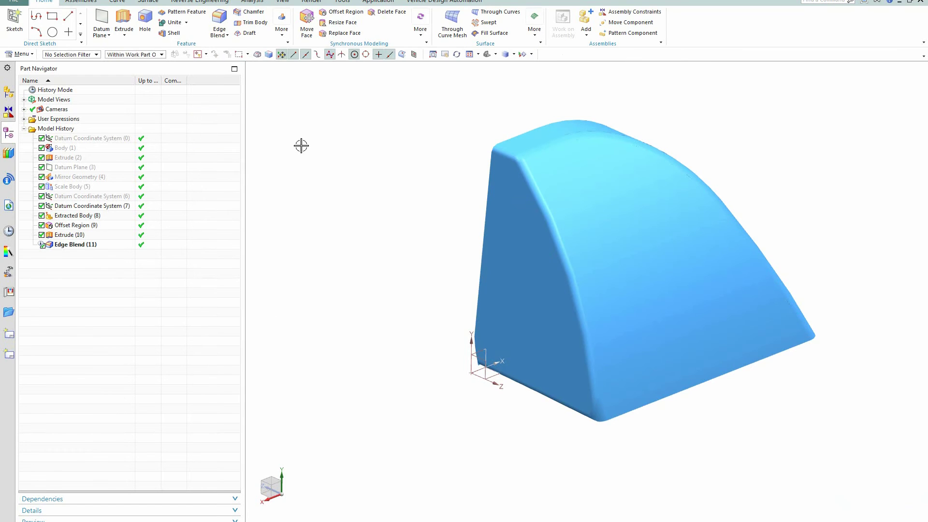
key(ctrl+z)
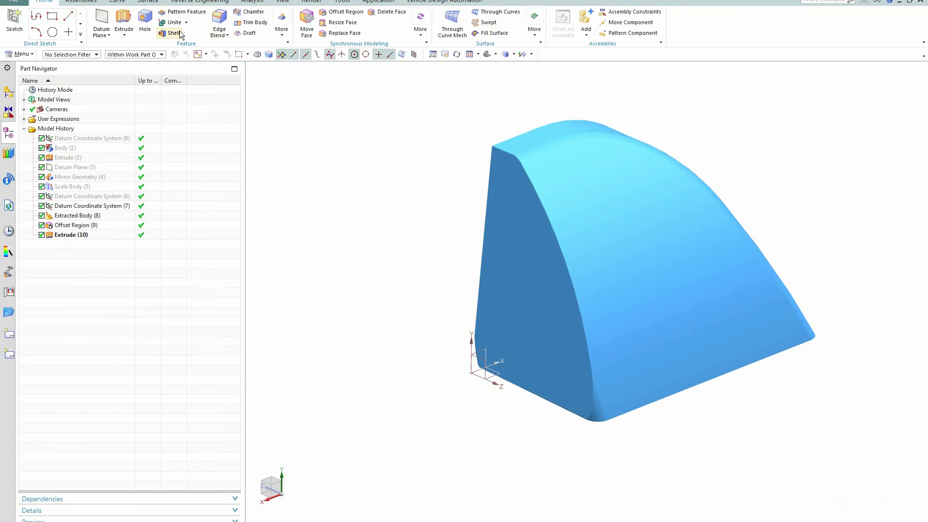
Step: Blend the drafted end face's short upper edges and long curved edge with a 0.05 in radius, using Single Curve selection
click(235, 46)
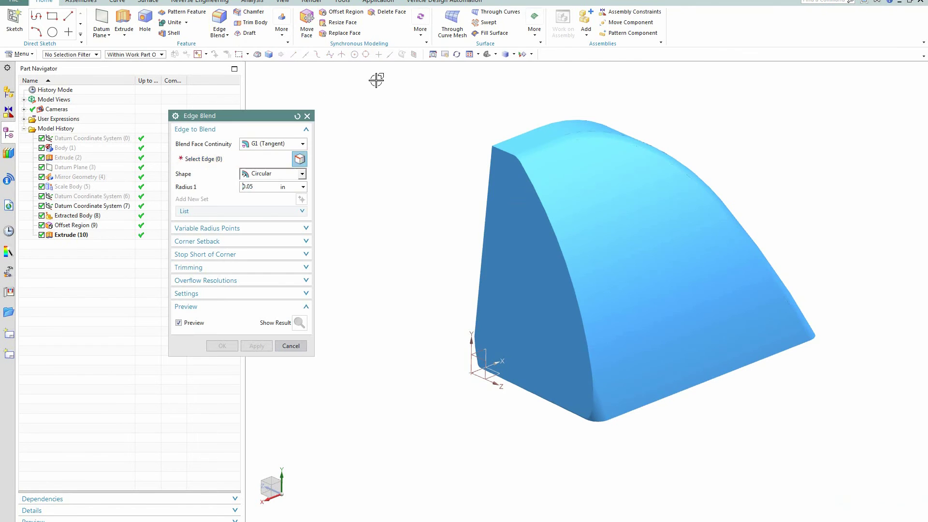
click(314, 55)
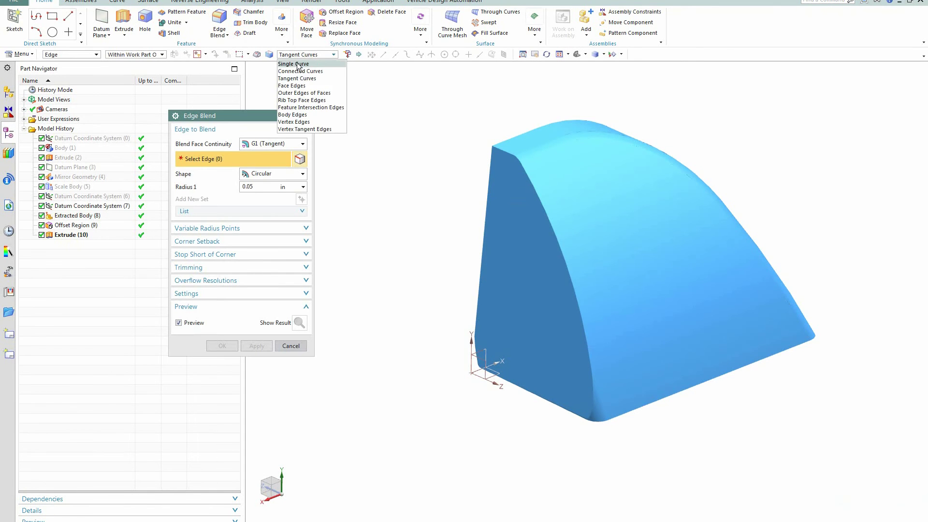
click(300, 64)
scroll(497, 151, up, 2)
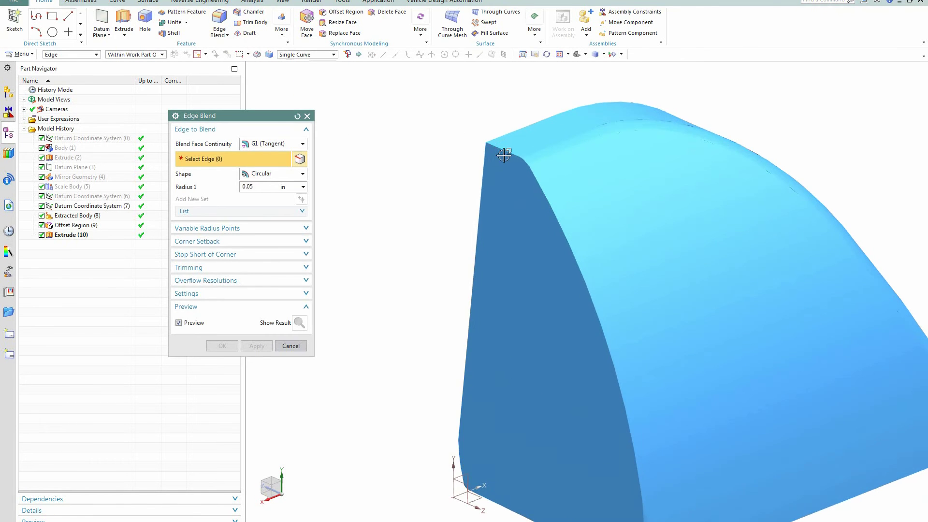
click(505, 154)
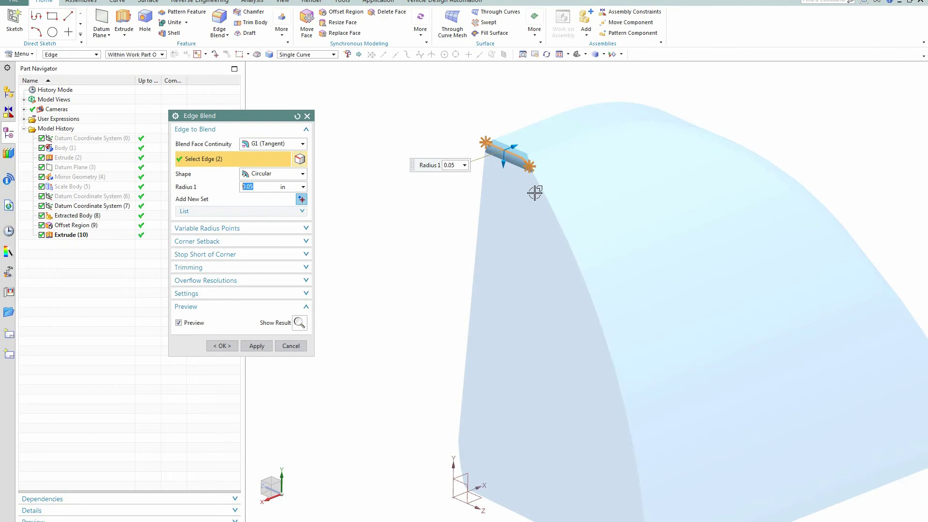
click(540, 189)
scroll(400, 134, down, 3)
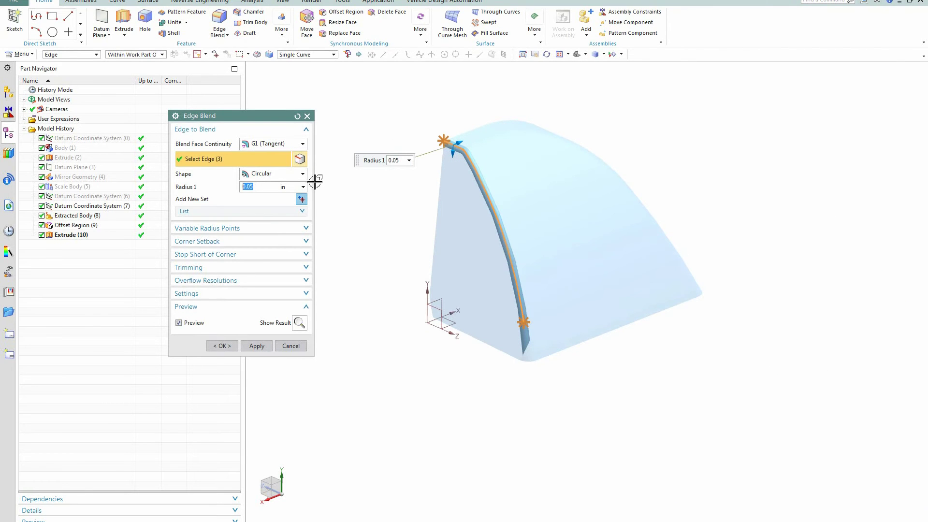
click(255, 346)
Step: Blend the flat back face's upper curved edges and the straight edge it shares with the end face with a 0.05 in radius
middle_drag(406, 172, 493, 207)
click(575, 187)
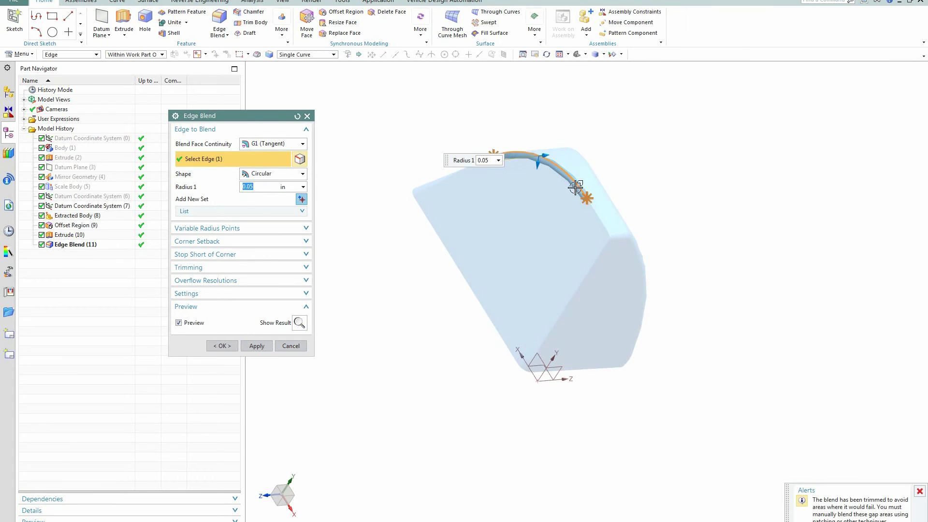
scroll(607, 234, up, 5)
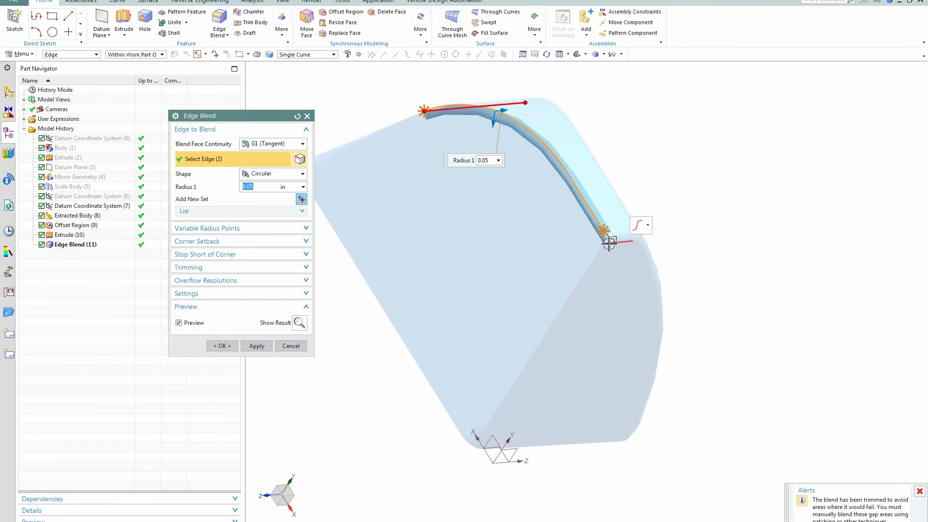
click(596, 235)
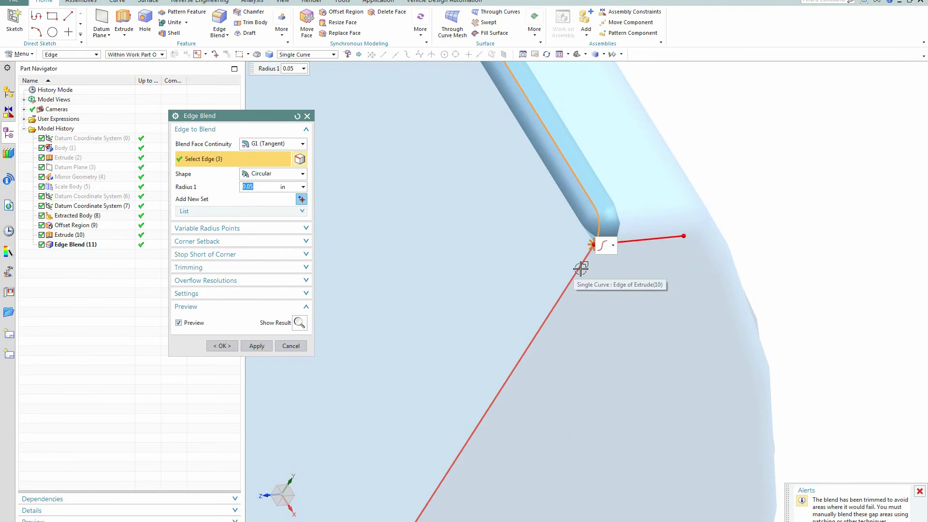
click(582, 266)
scroll(629, 247, down, 5)
click(661, 212)
scroll(586, 166, up, 5)
middle_drag(586, 166, 593, 284)
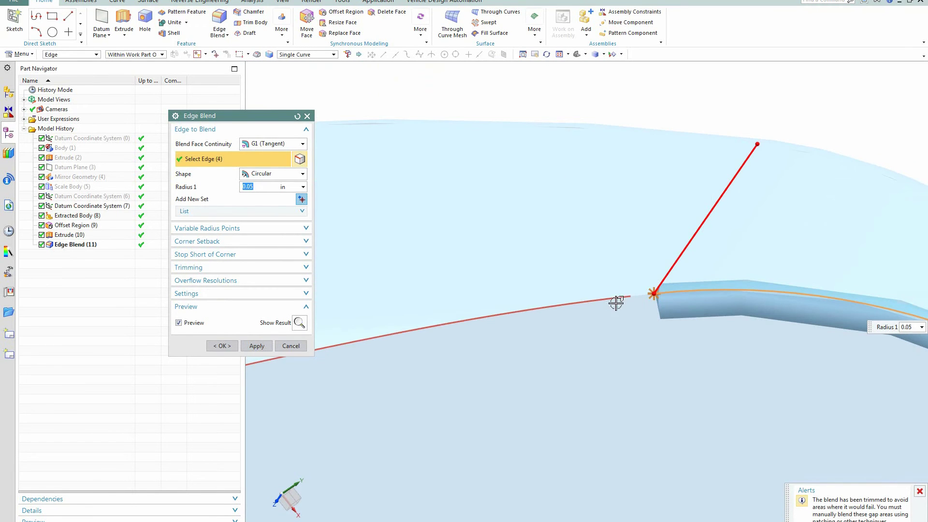
click(639, 294)
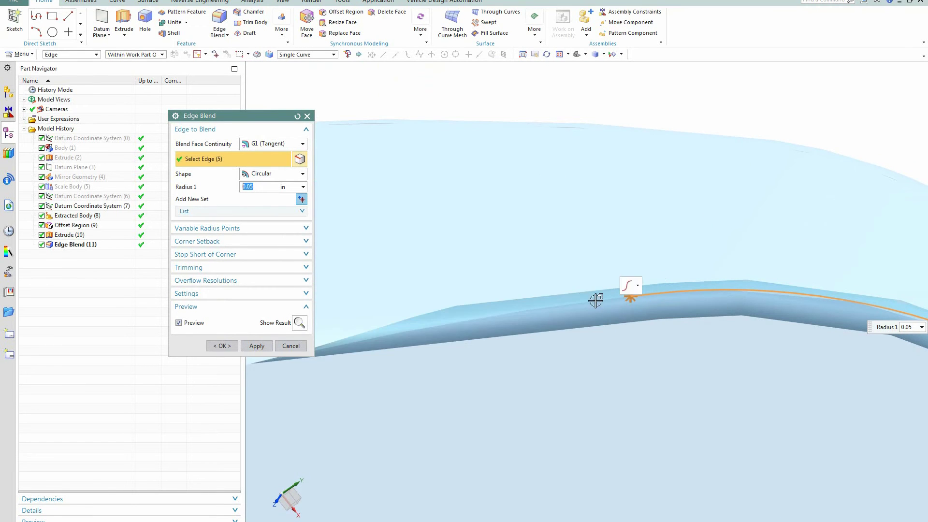
click(387, 336)
middle_drag(510, 189, 620, 170)
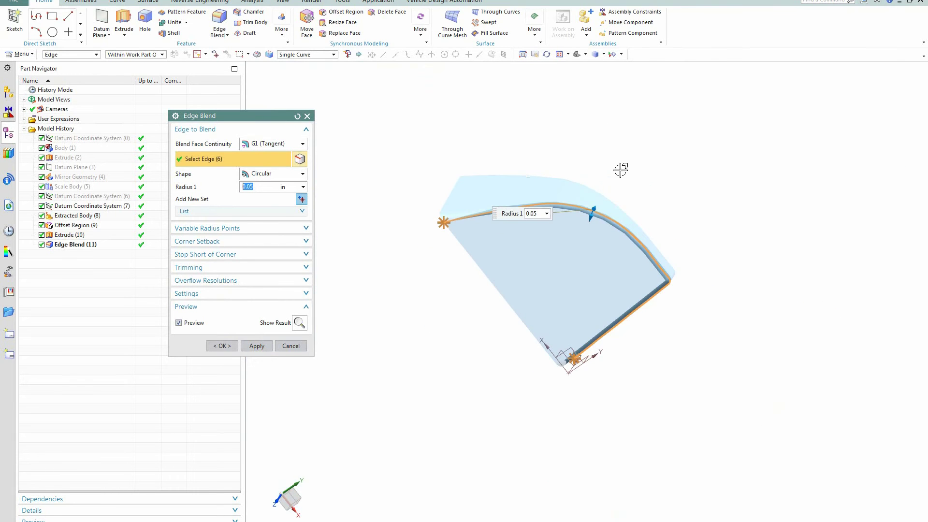
click(255, 347)
middle_drag(720, 283, 552, 217)
click(291, 346)
Step: Show the hidden outer rail end body and examine how the blended inner volume sits inside it from several sides
middle_drag(385, 234, 406, 235)
key(ctrl+shift+k)
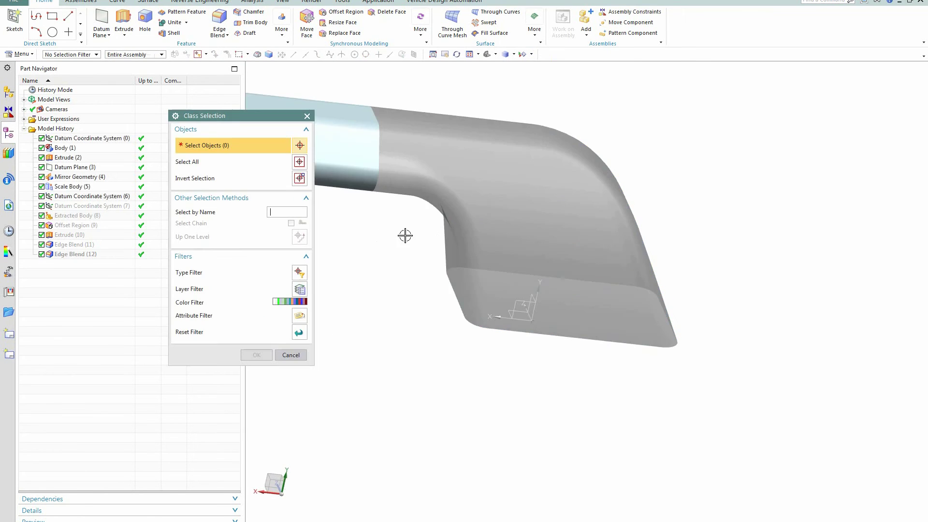
click(457, 179)
click(256, 357)
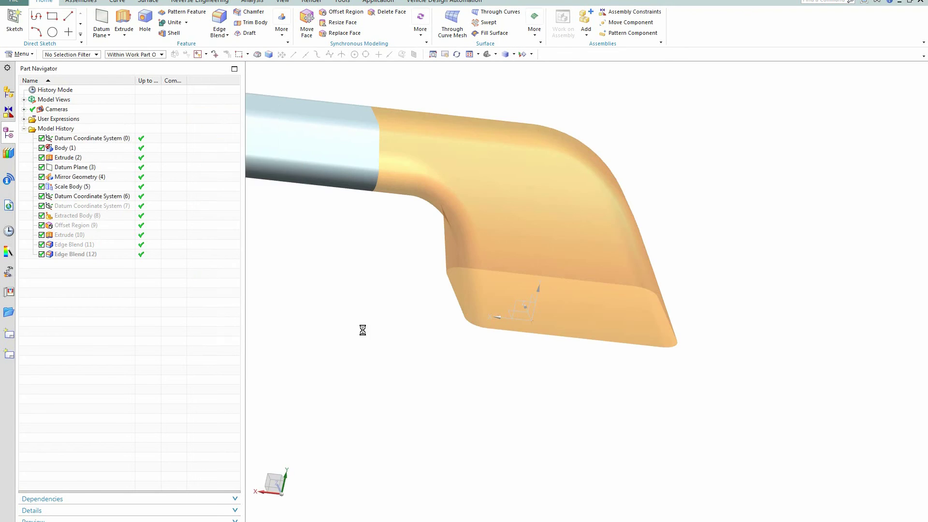
middle_drag(607, 414, 592, 398)
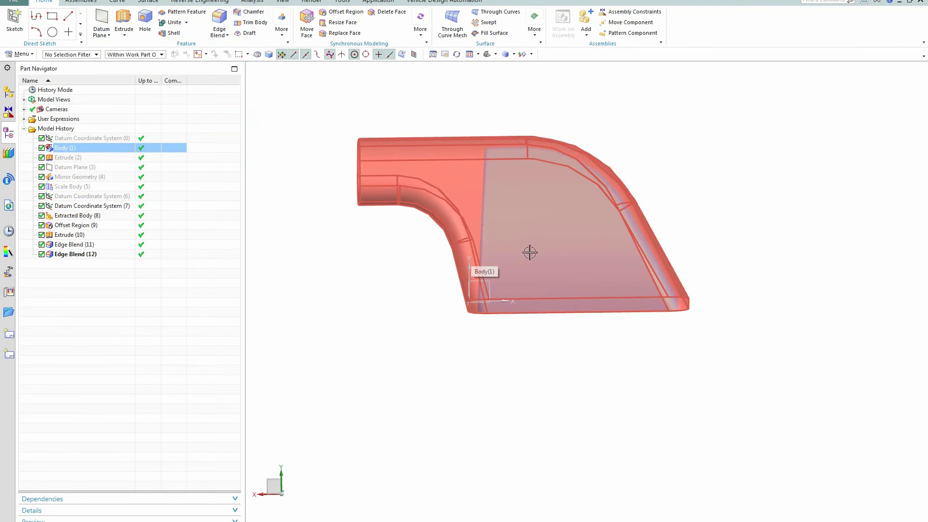
middle_drag(554, 352, 622, 346)
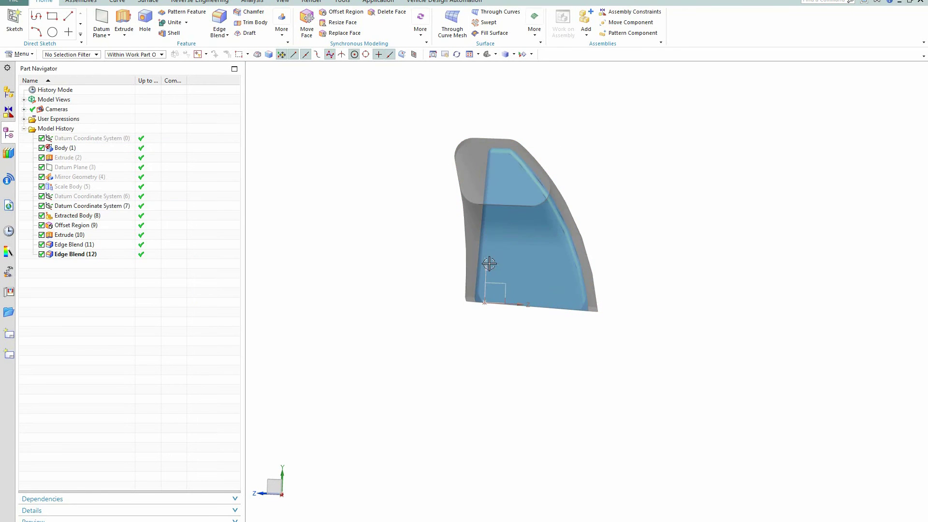
middle_drag(673, 315, 621, 300)
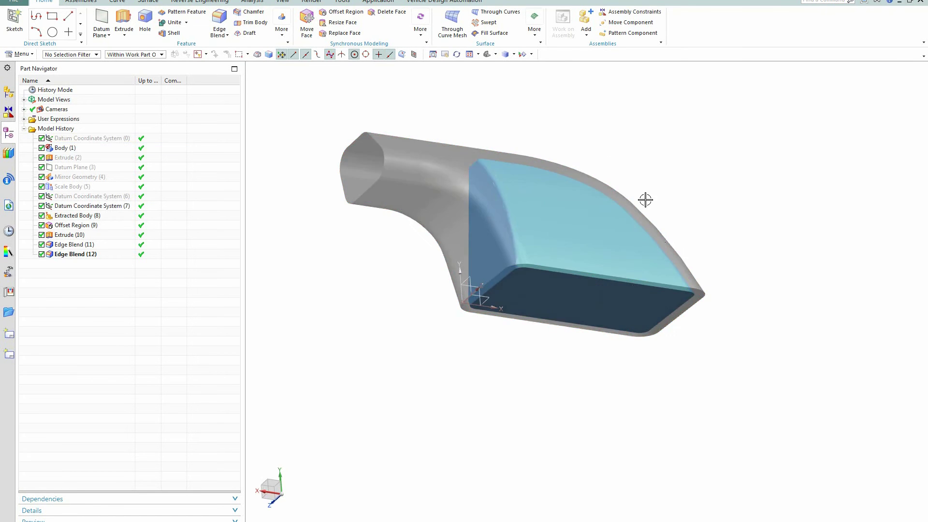
middle_drag(615, 141, 601, 177)
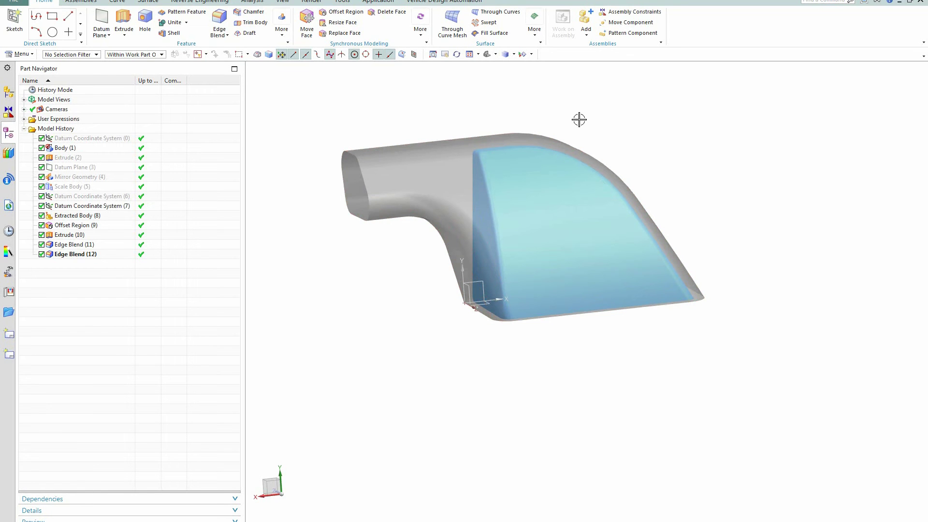
Step: Hide the outer rail end body so only the inner volume is displayed
key(ctrl+b)
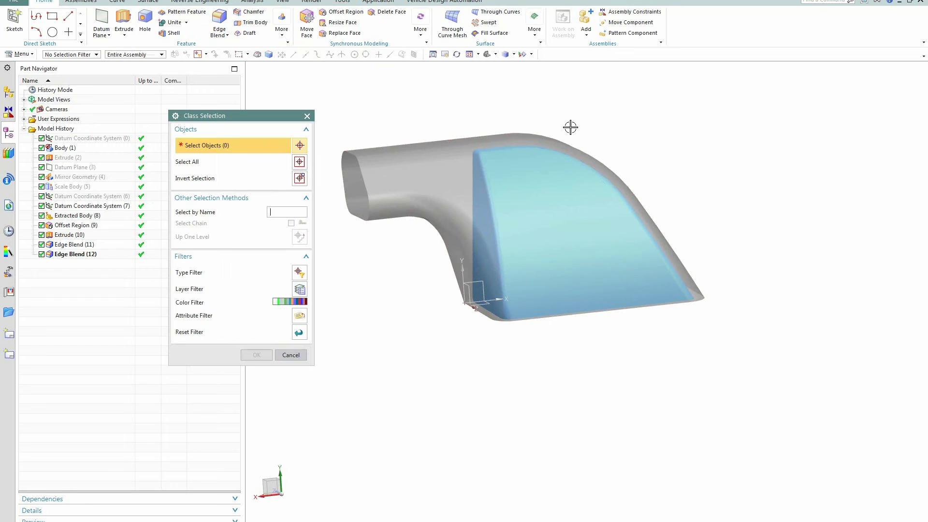
click(425, 173)
click(252, 355)
Step: Create a datum plane offset 0.5 in upward from the horizontal XZ plane of the datum coordinate system at the inner body's corner
middle_drag(468, 375, 517, 286)
middle_drag(458, 361, 464, 358)
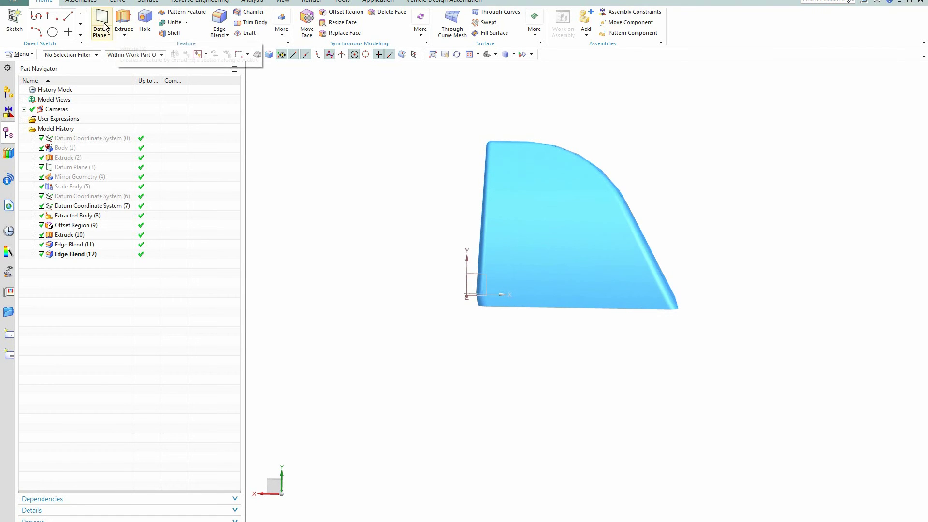
middle_drag(408, 236, 416, 262)
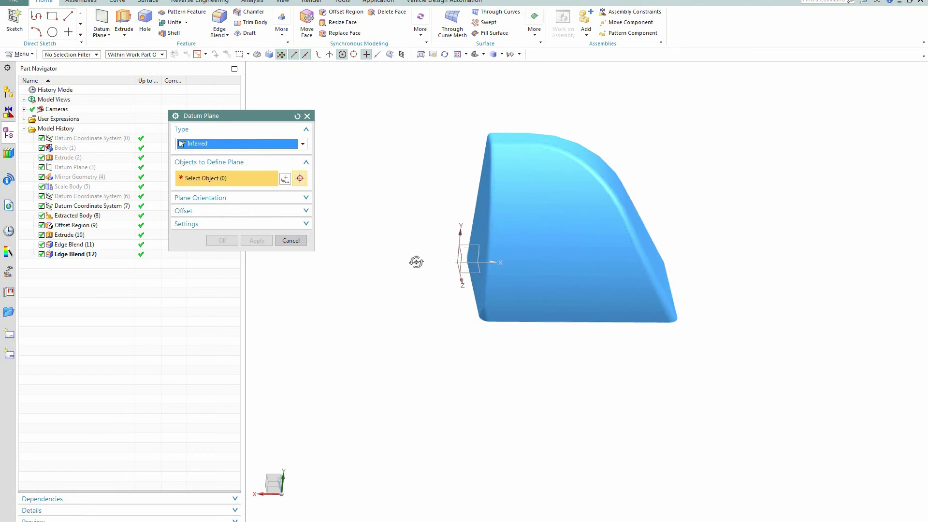
click(471, 266)
drag(464, 271, 465, 237)
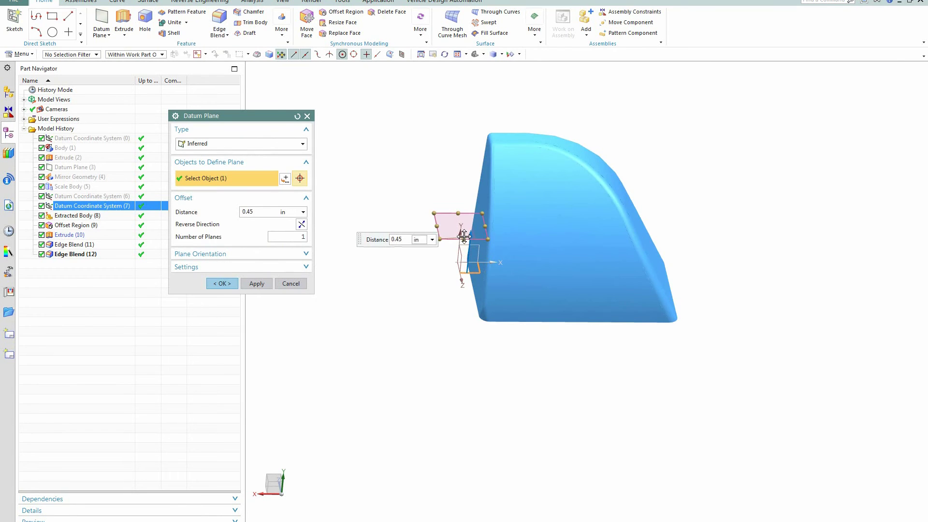
middle_drag(398, 219, 387, 198)
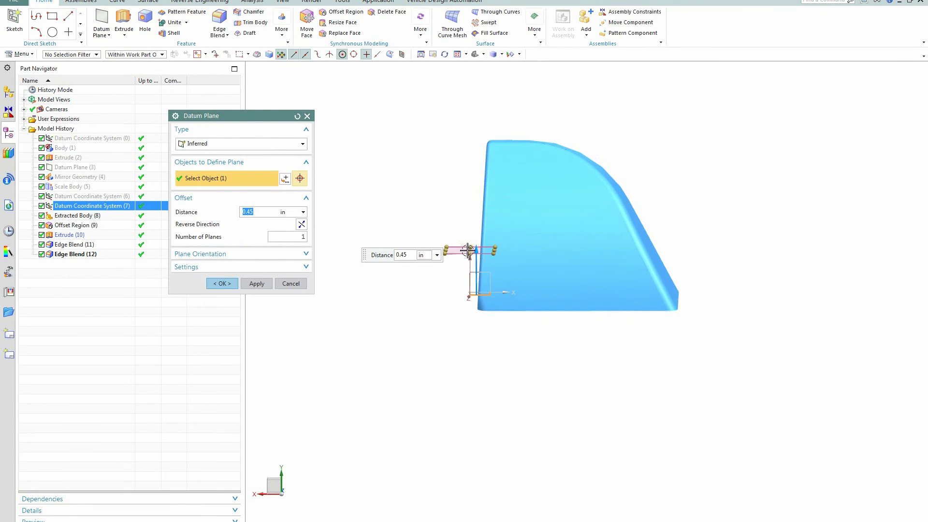
drag(476, 251, 476, 260)
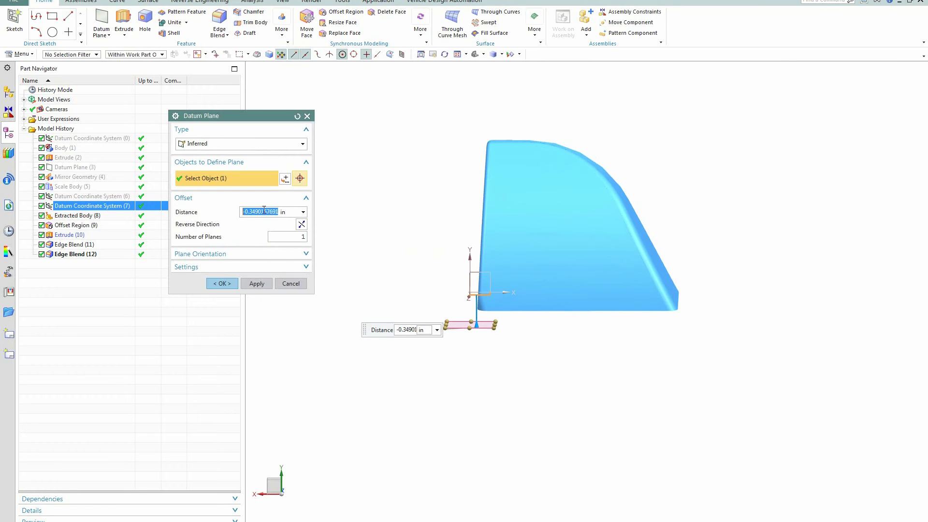
text(5)
key(Return)
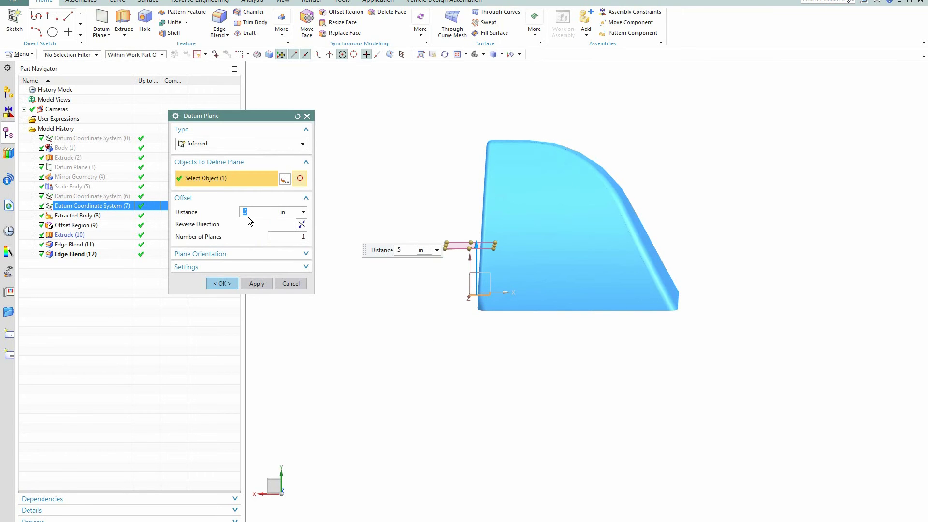
click(257, 283)
Step: Create a sketch on the new offset datum plane, keeping the inferred horizontal reference and origin
middle_drag(428, 138, 432, 158)
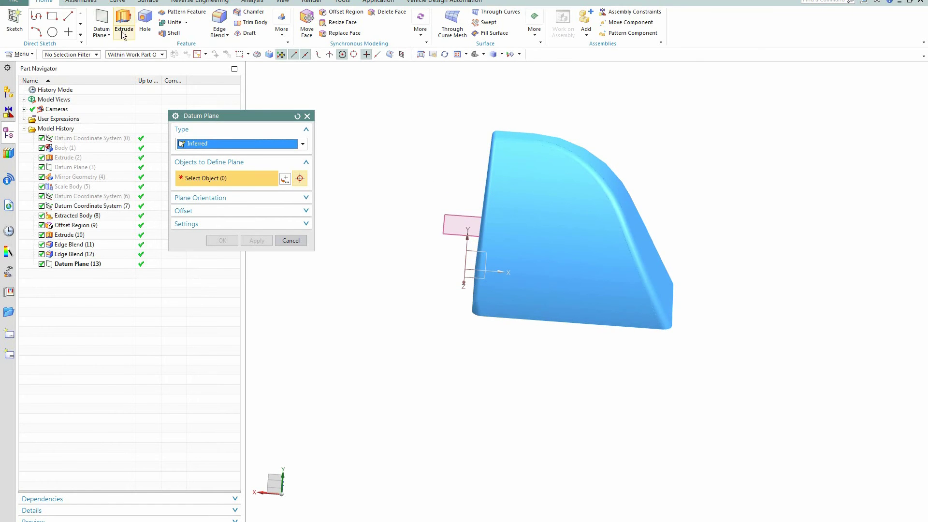
click(116, 1)
click(22, 21)
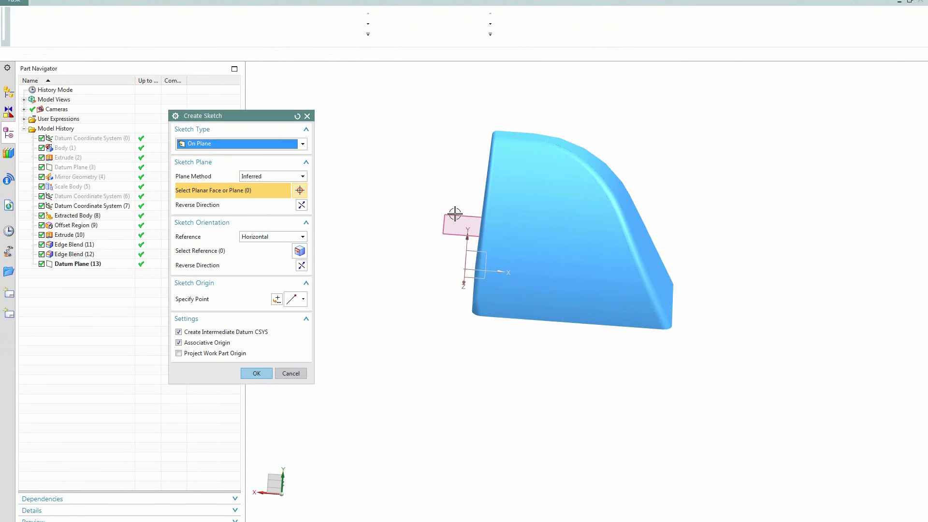
click(443, 225)
middle_drag(390, 194, 398, 248)
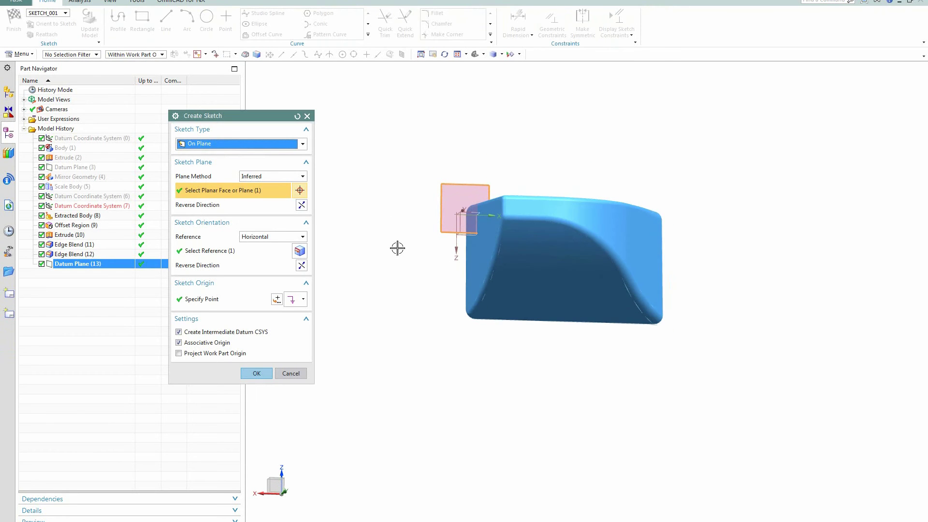
click(255, 374)
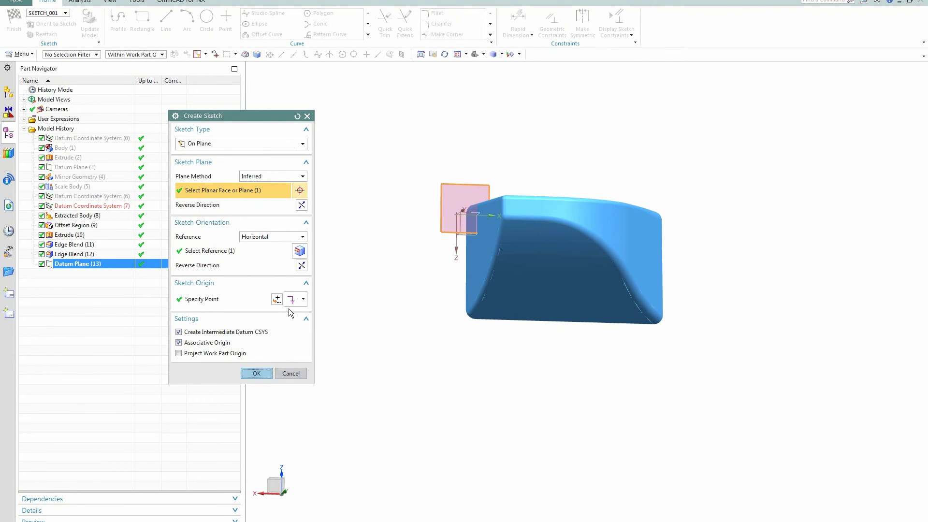
click(266, 371)
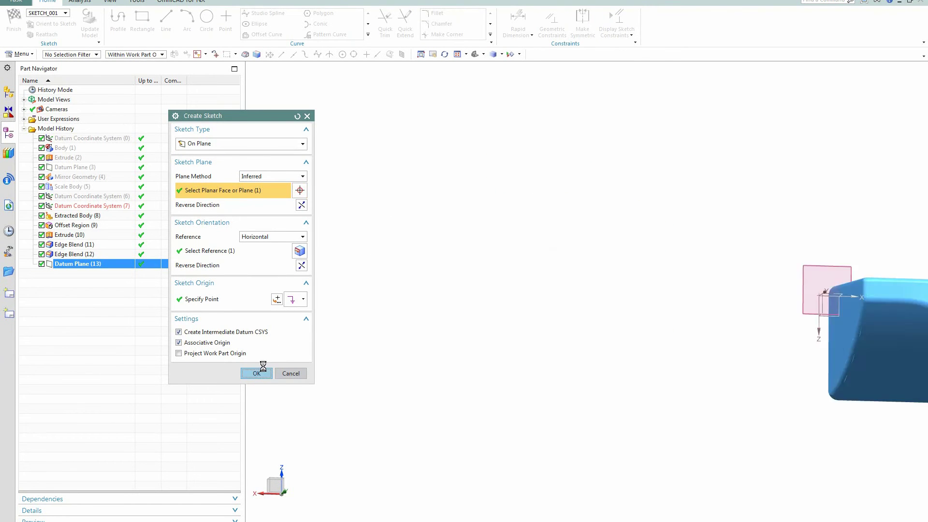
right_click(456, 153)
click(475, 242)
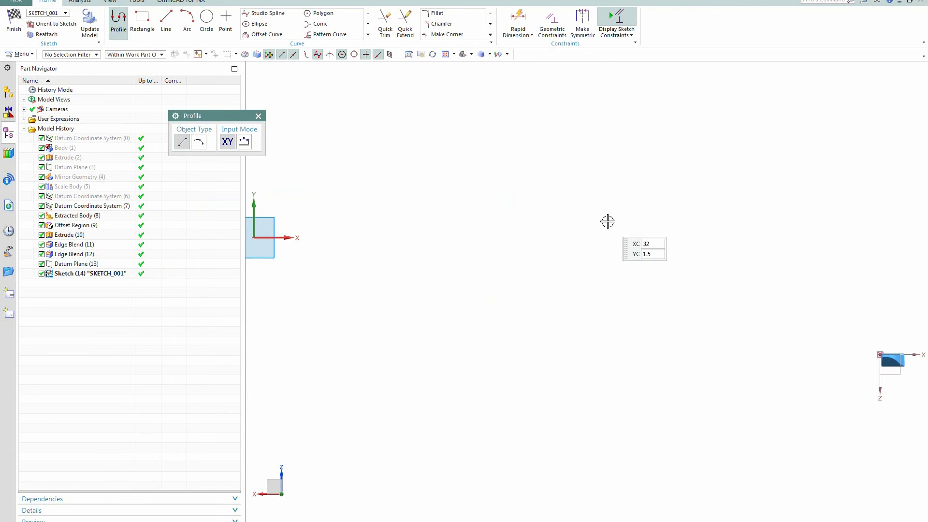
scroll(861, 332, up, 10)
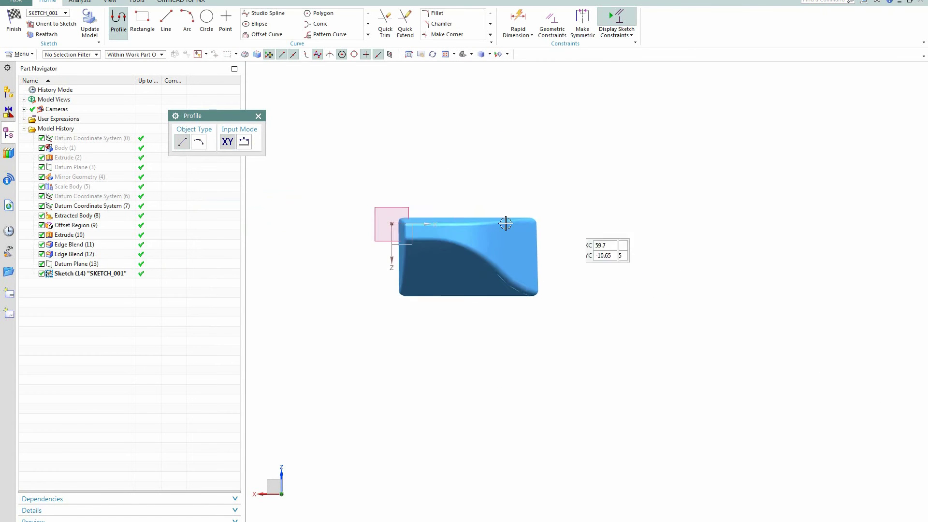
Step: Sketch five parallel diagonal lines at about 50° across the inner volume, spaced apart and extending past its outline
scroll(473, 222, up, 1)
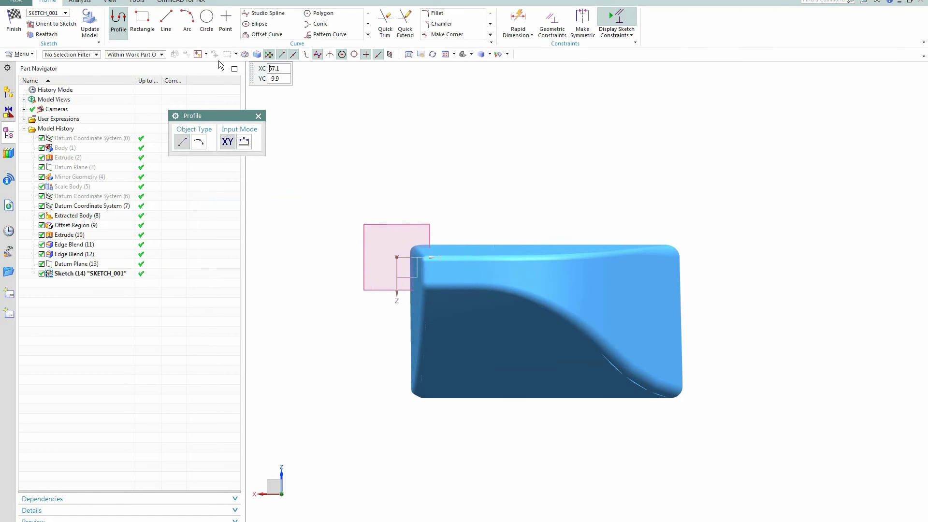
click(166, 20)
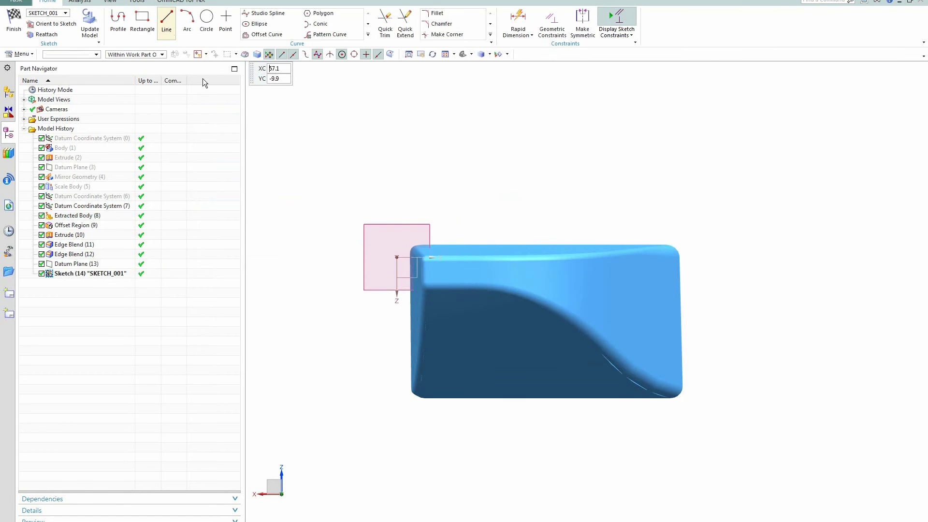
click(384, 335)
click(494, 205)
click(384, 386)
click(550, 190)
click(418, 440)
click(616, 206)
click(508, 477)
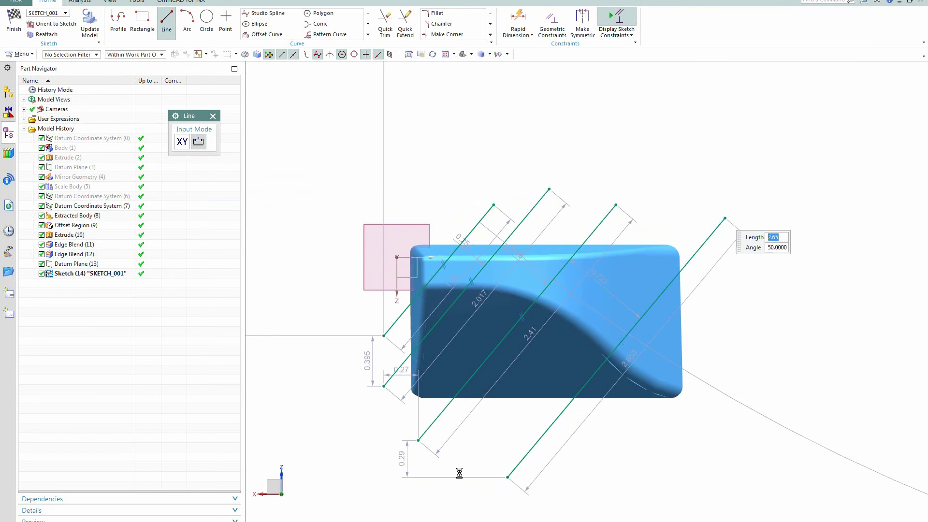
click(711, 158)
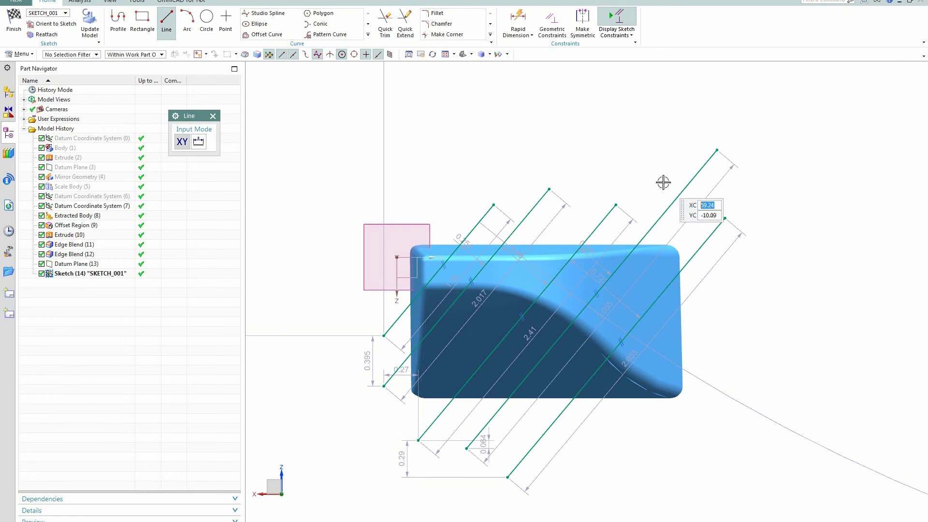
click(549, 189)
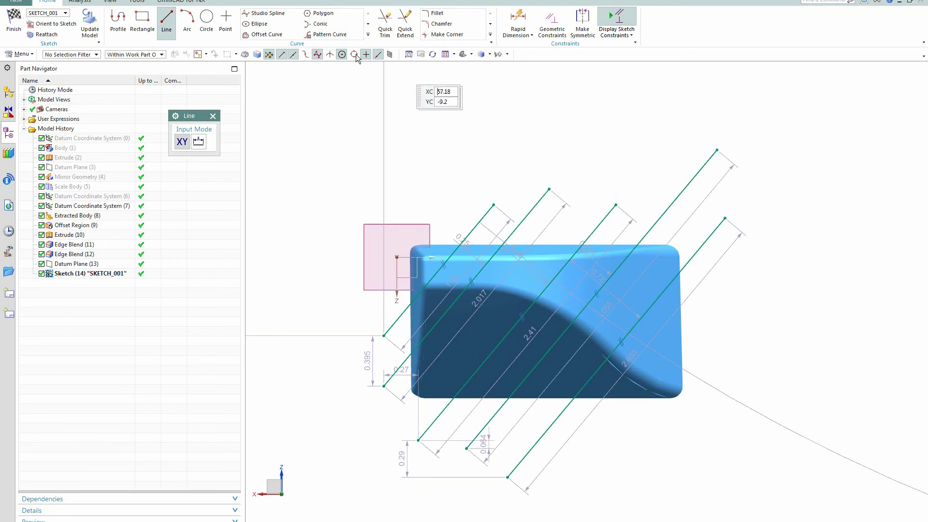
key(Escape)
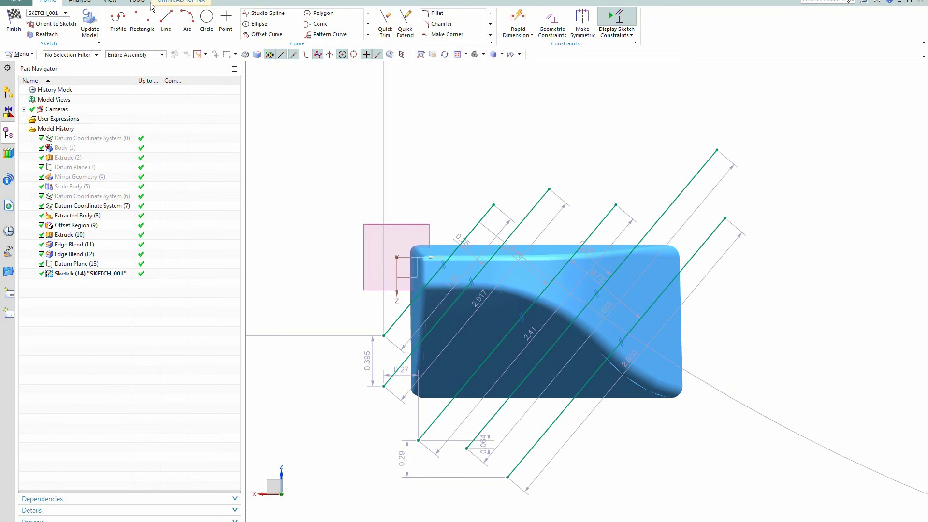
Step: Sketch four crossing lines, three perpendicular to the first set and one about 2.59 in long at about 325°, and finish the sketch
click(166, 20)
click(562, 183)
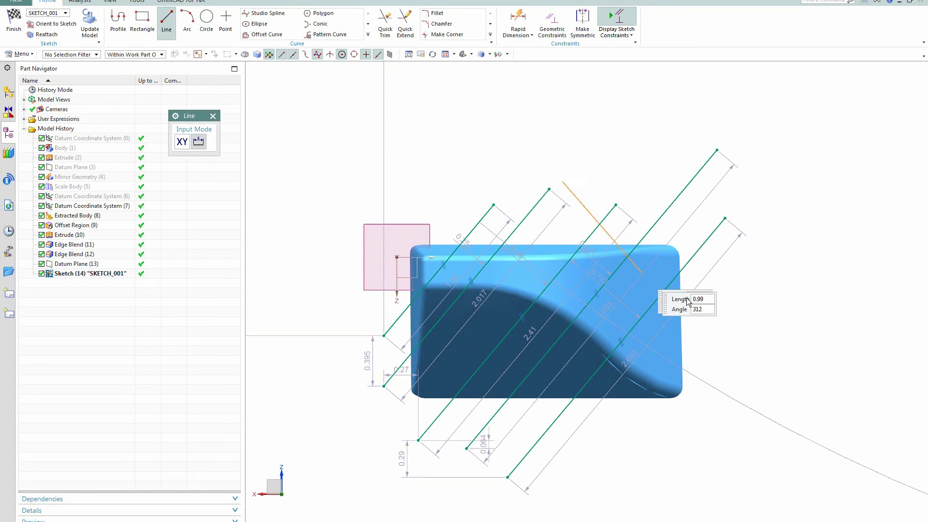
click(761, 348)
click(562, 182)
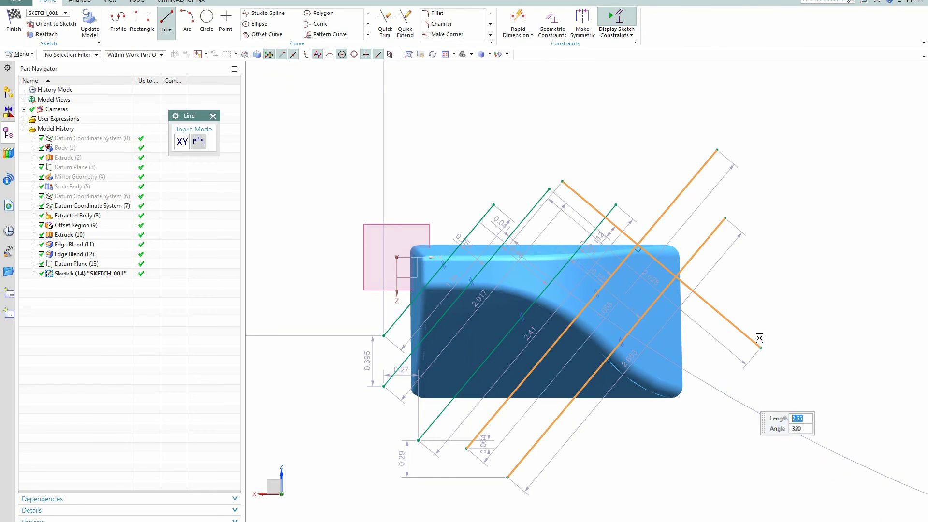
click(741, 399)
click(431, 196)
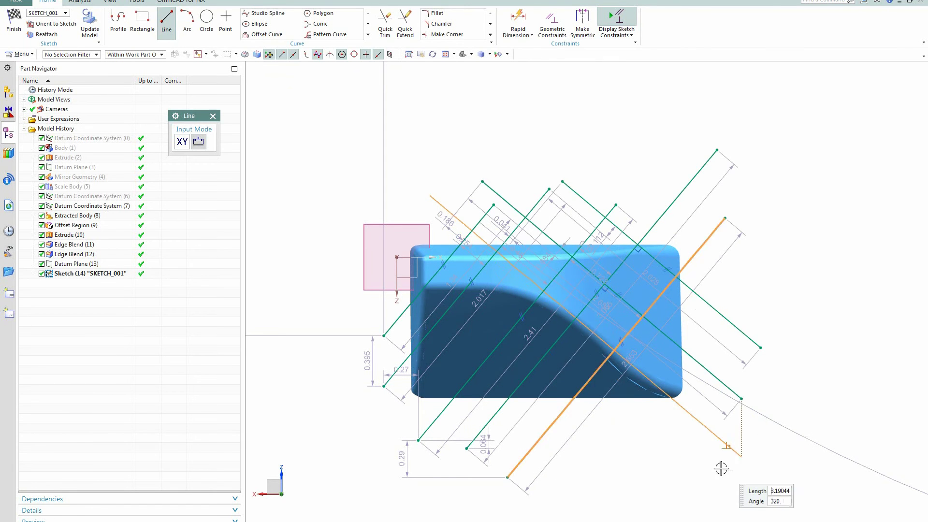
click(736, 460)
click(372, 266)
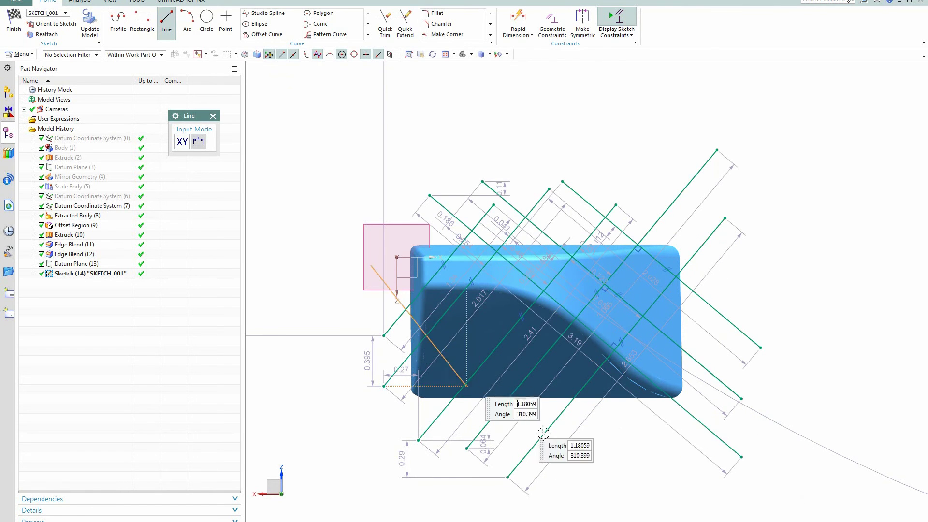
click(641, 457)
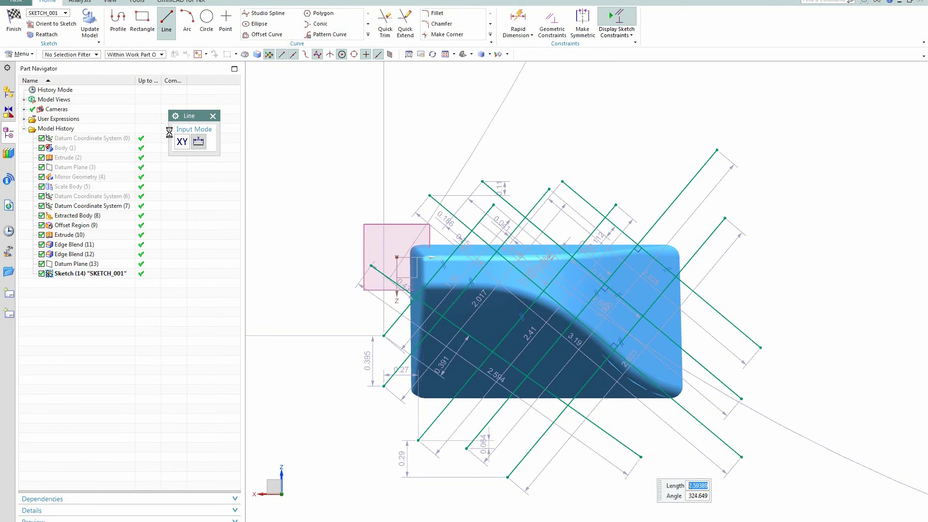
key(ctrl+q)
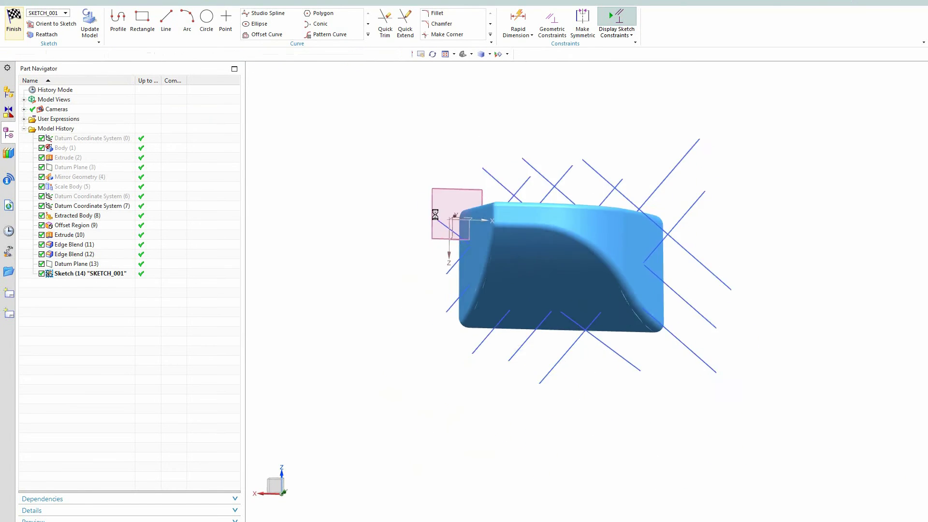
Step: Extrude one of the long diagonal sketch lines upward from a start distance of 0 to an end distance of 1.85 in
mouse_move(387, 303)
middle_down()
mouse_move(381, 240)
mouse_move(382, 260)
middle_up()
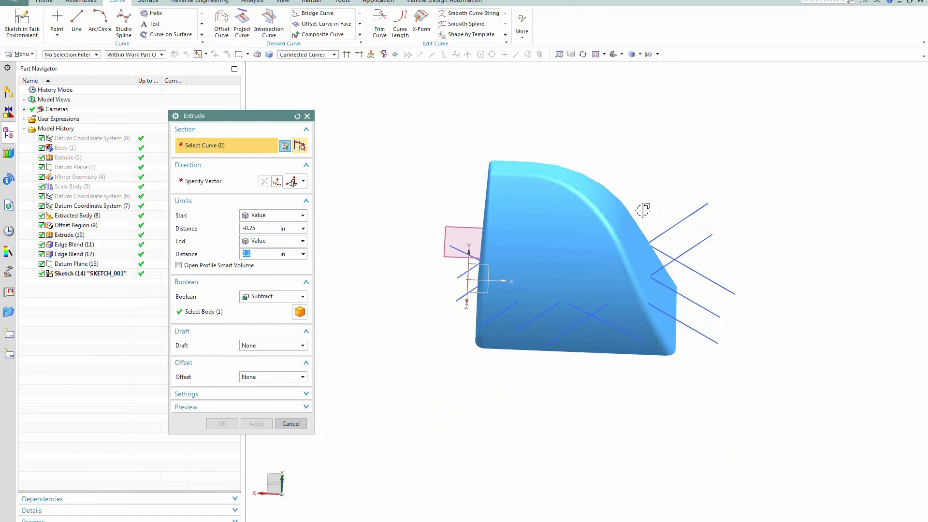
click(679, 228)
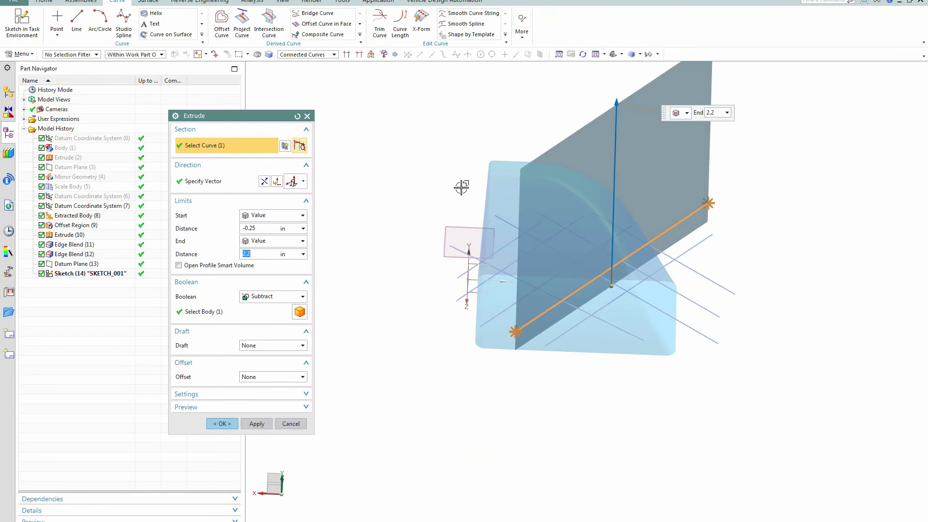
middle_drag(443, 191, 425, 193)
click(267, 228)
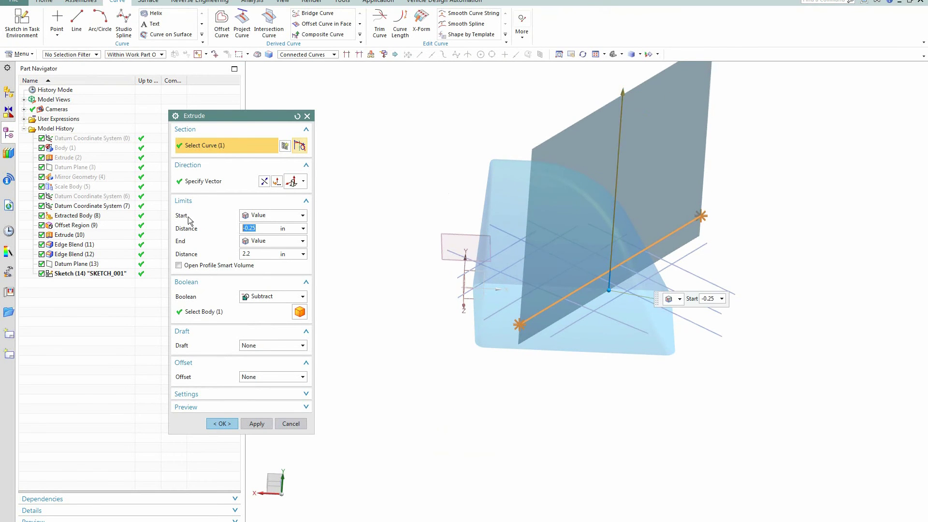
key(Return)
mouse_move(416, 182)
middle_down()
mouse_move(410, 189)
mouse_move(421, 187)
middle_up()
drag(638, 85, 624, 109)
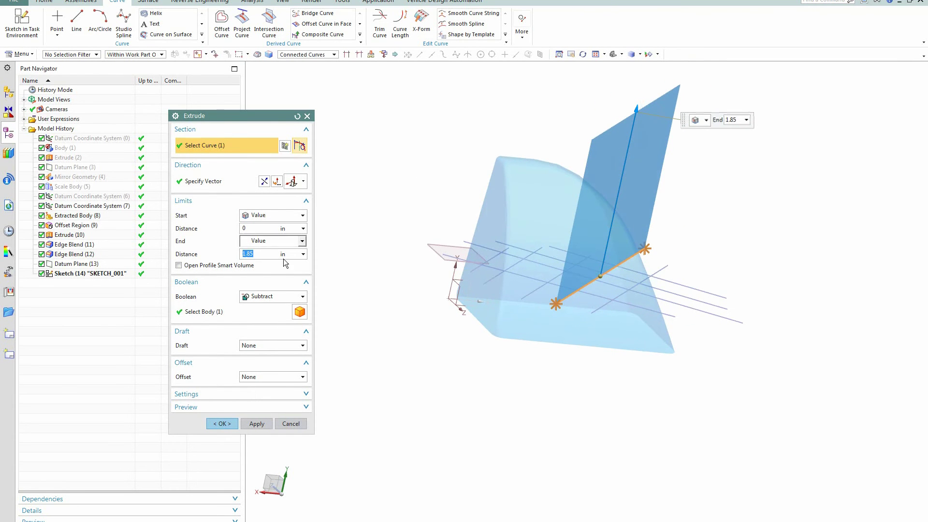
Step: Give the extrusion a two-sided offset and review its start and end formulas, thk/2*.6 and -thk/2*.6
click(304, 377)
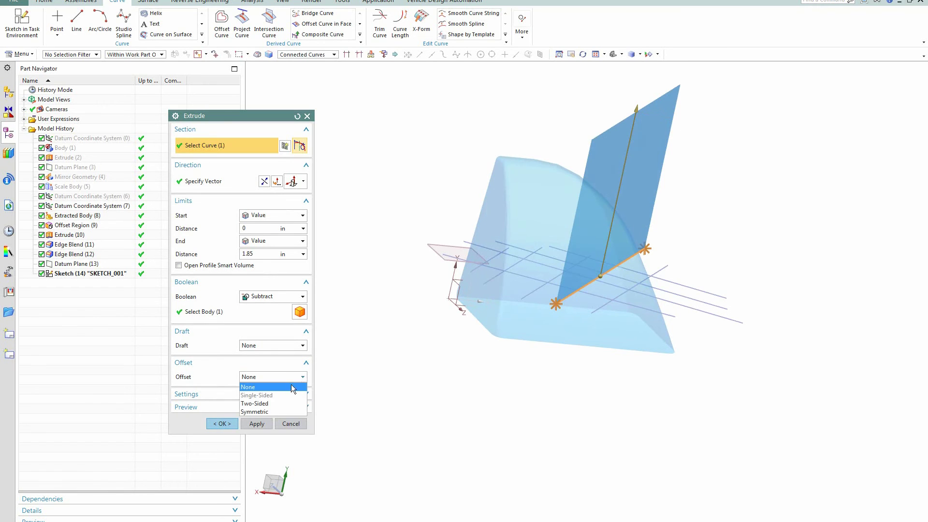
click(281, 404)
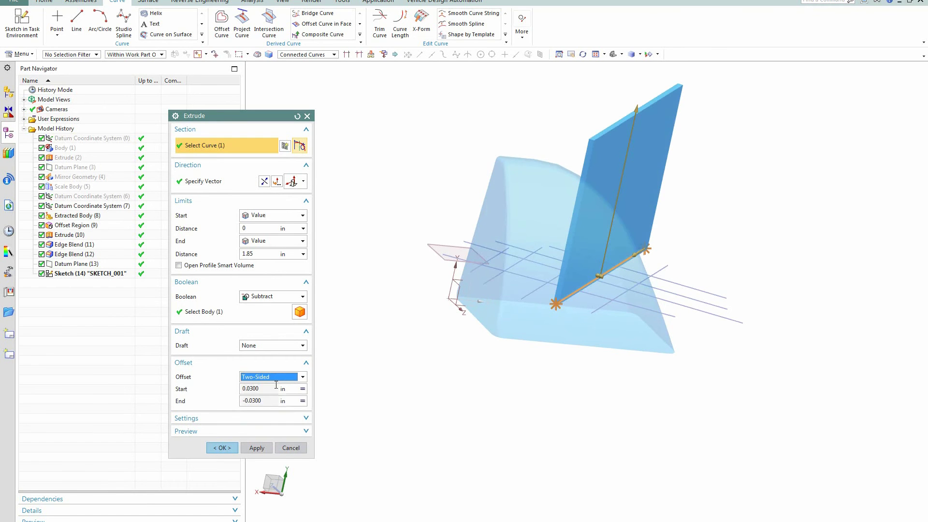
click(302, 390)
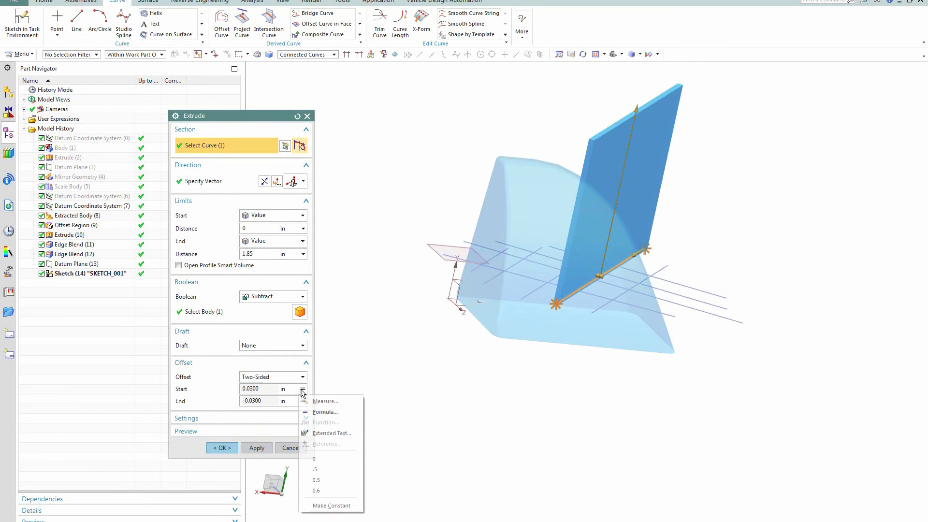
click(325, 414)
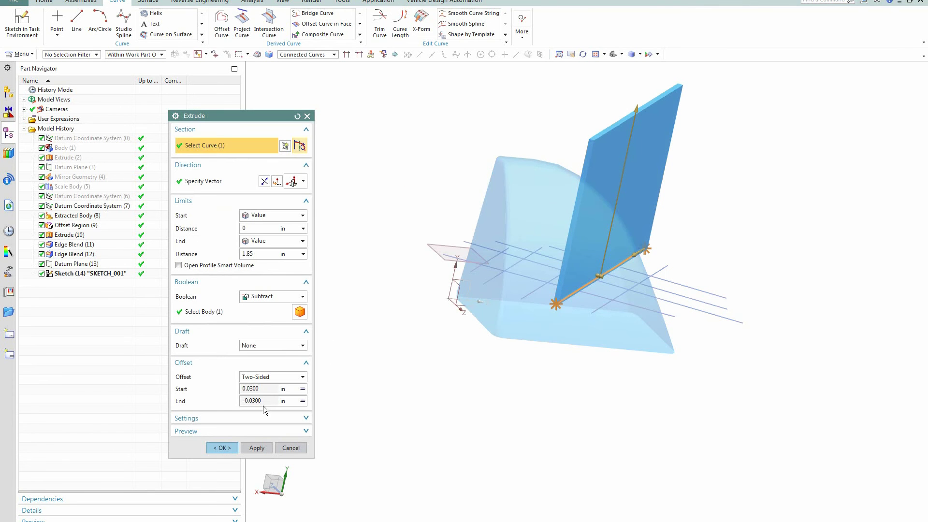
click(303, 401)
click(322, 423)
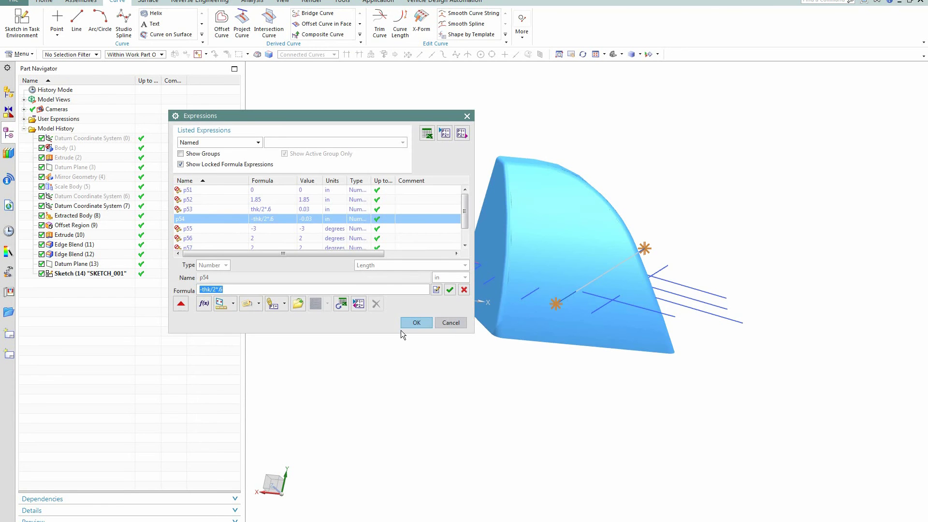
Step: Add a draft from the section to the extrusion with a single angle of -1°
mouse_move(466, 389)
middle_down()
mouse_move(485, 396)
mouse_move(472, 385)
mouse_move(475, 396)
mouse_move(456, 398)
mouse_move(481, 391)
mouse_move(460, 393)
middle_up()
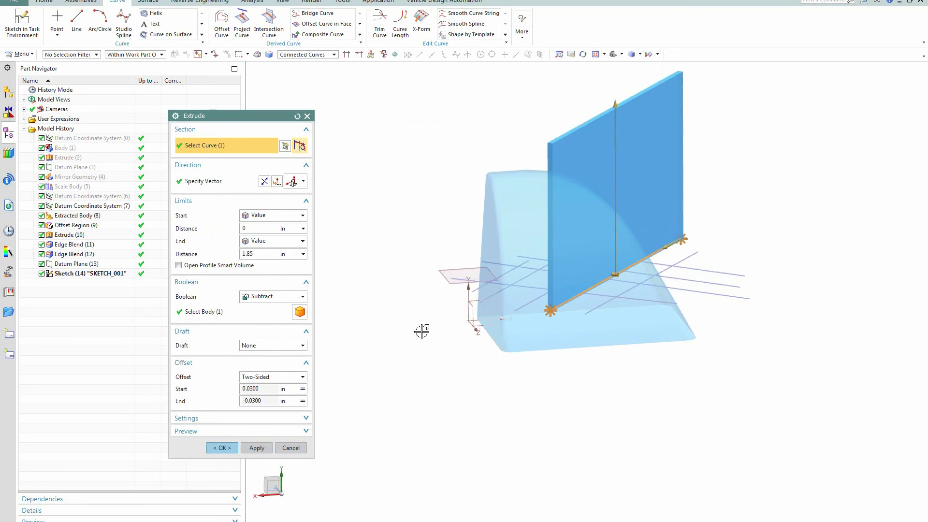
scroll(412, 284, up, 2)
scroll(344, 317, down, 3)
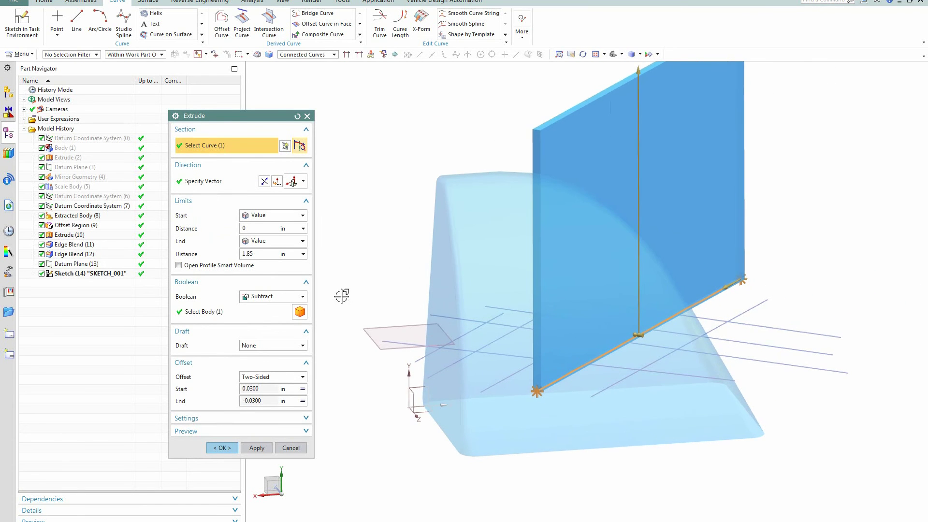
scroll(338, 294, up, 1)
middle_drag(339, 281, 344, 279)
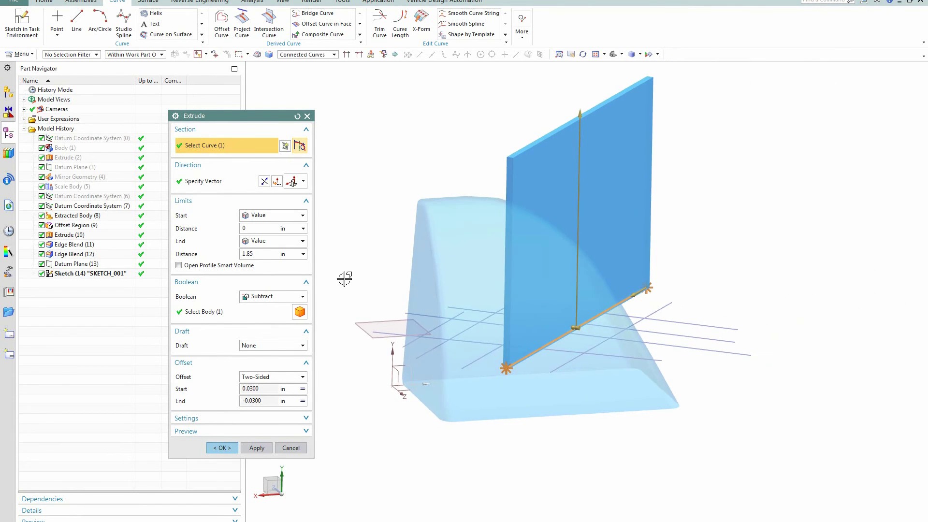
click(297, 347)
click(267, 373)
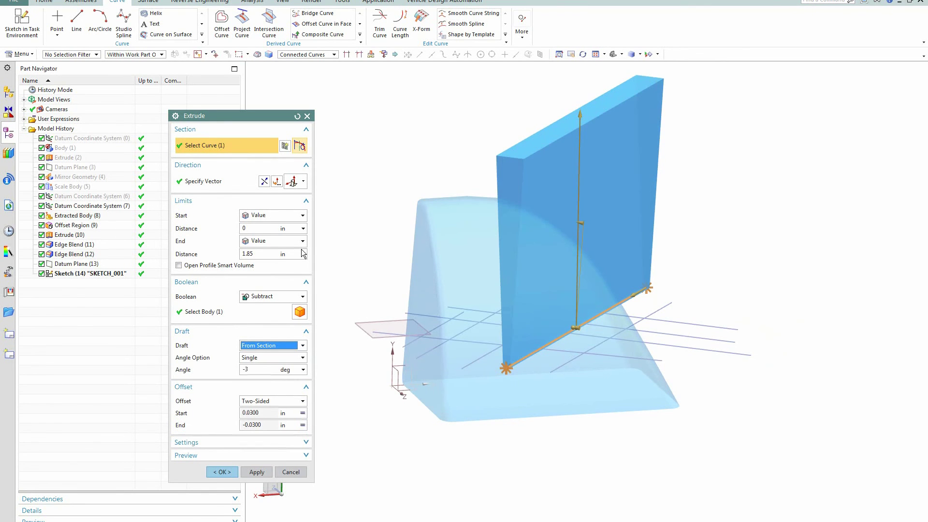
click(258, 371)
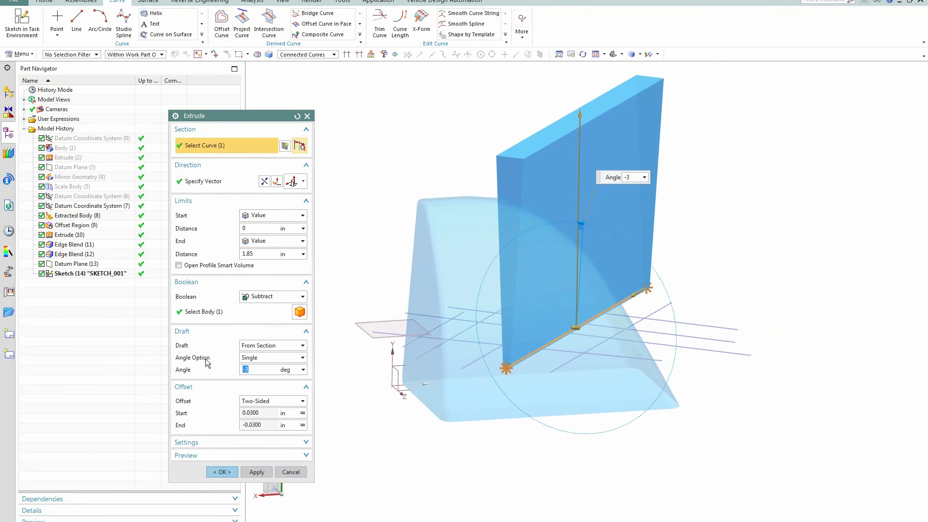
key(Return)
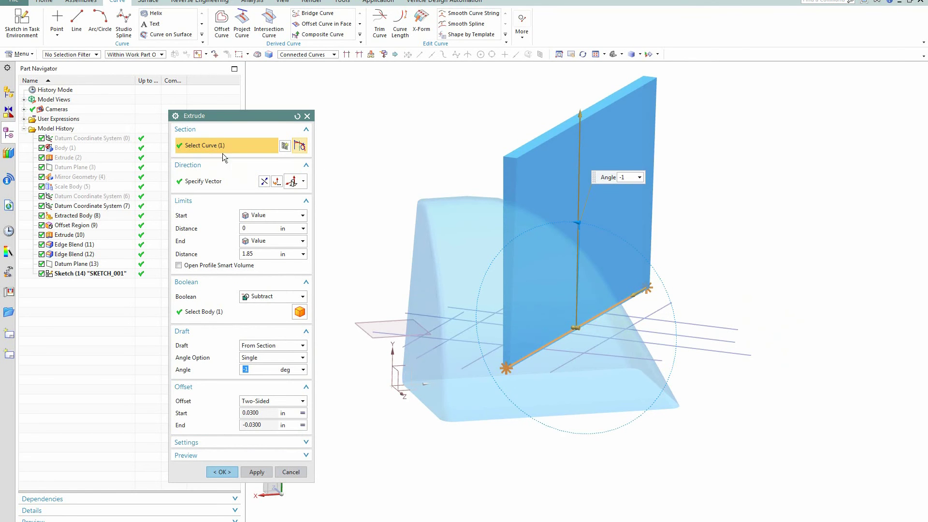
Step: Add the remaining eight sketch lines to the extrusion section so all nine form crossing drafted ribs
click(645, 318)
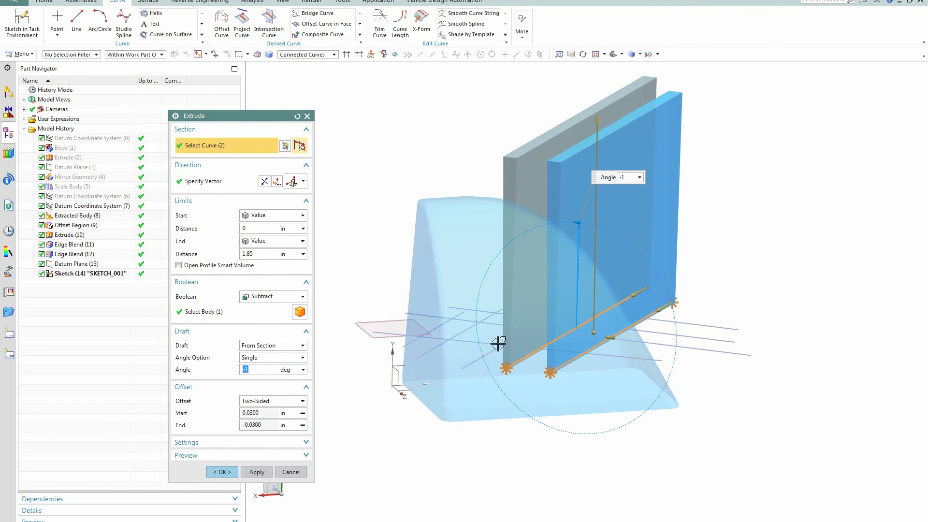
click(477, 358)
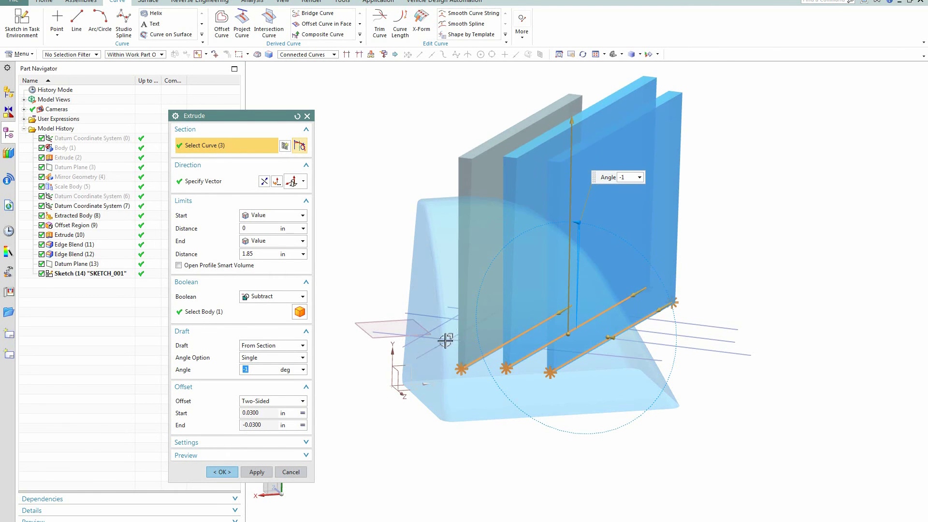
click(433, 331)
middle_drag(363, 263, 394, 307)
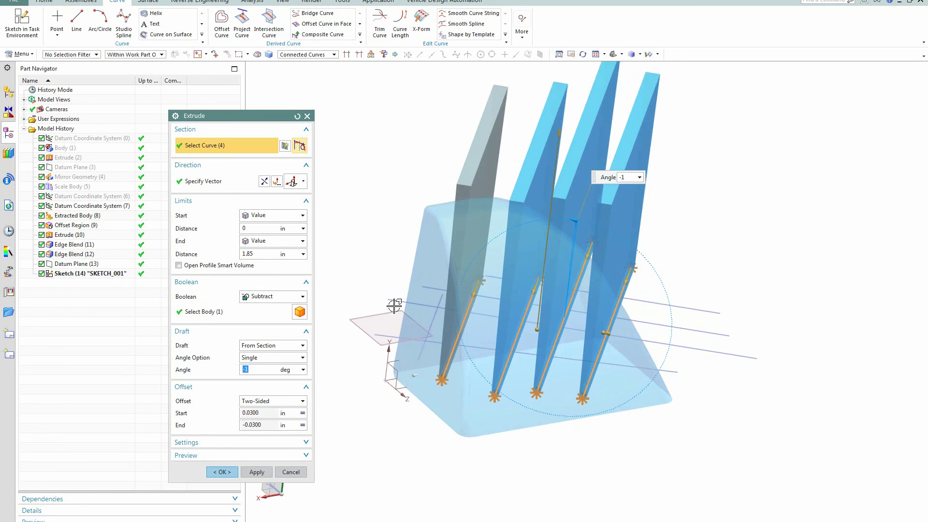
click(422, 353)
click(670, 372)
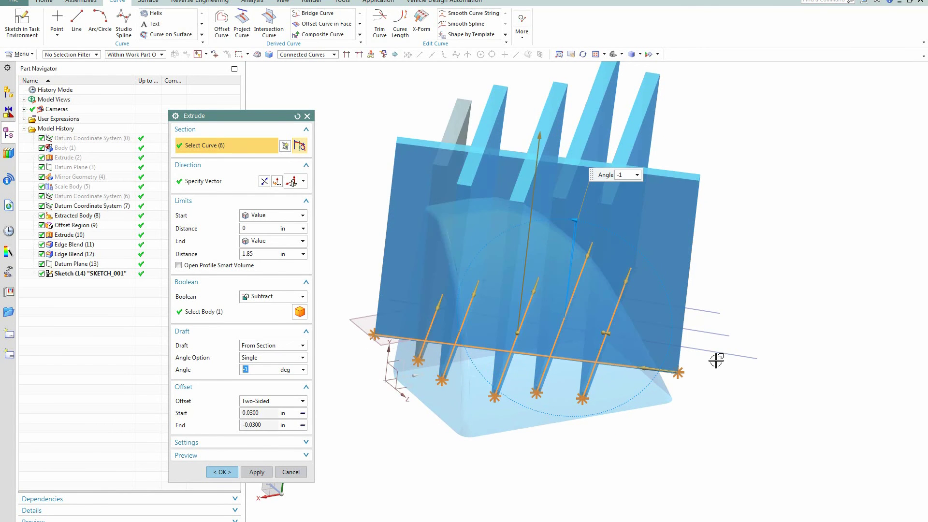
click(700, 351)
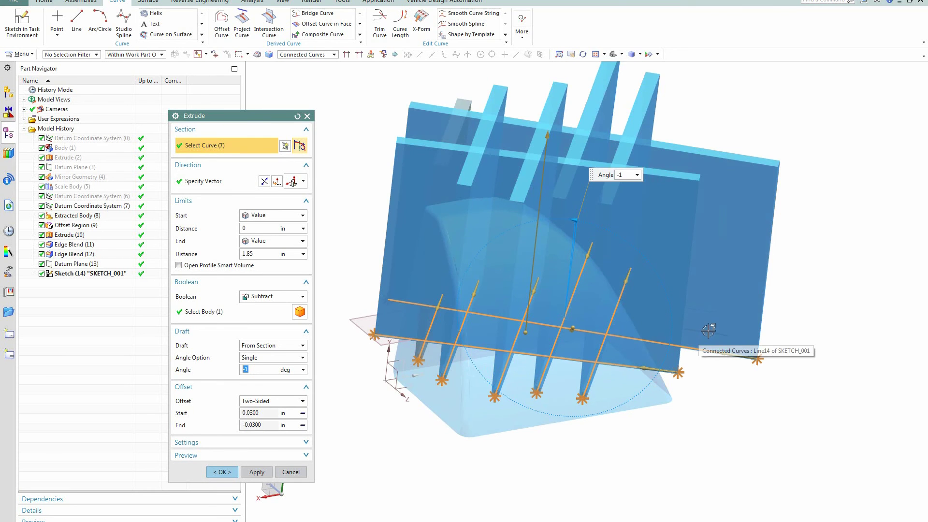
middle_drag(833, 269, 700, 334)
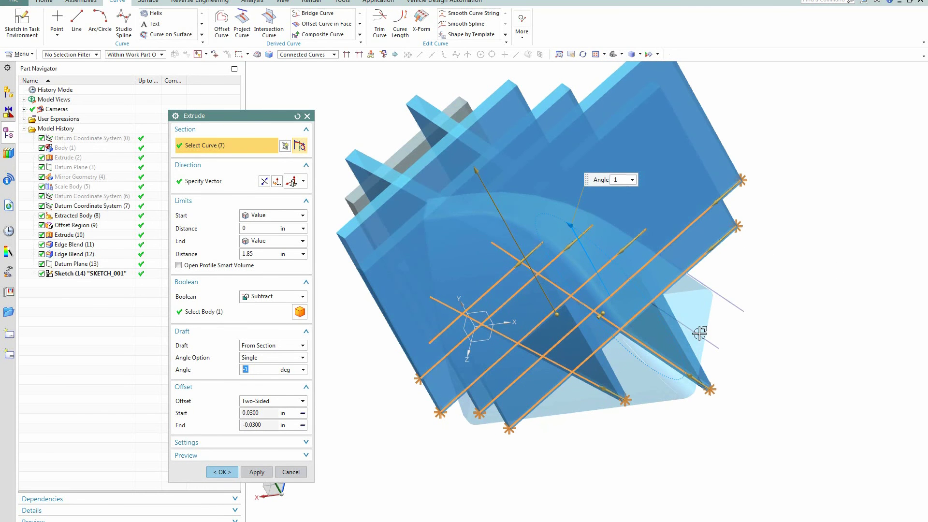
click(725, 298)
middle_drag(780, 357, 845, 334)
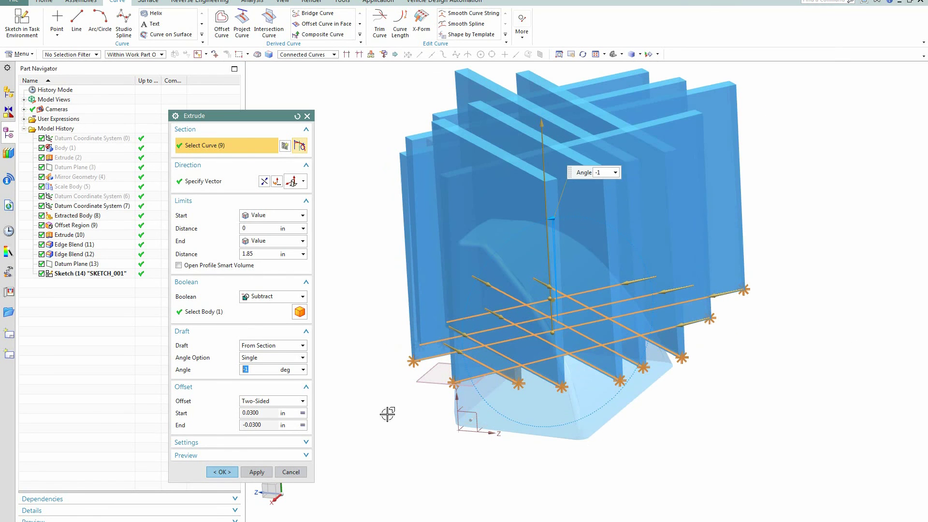
Step: Set the nine-line extrusion's Boolean to Subtract and cut the drafted rib slots into the blended inner body
click(292, 296)
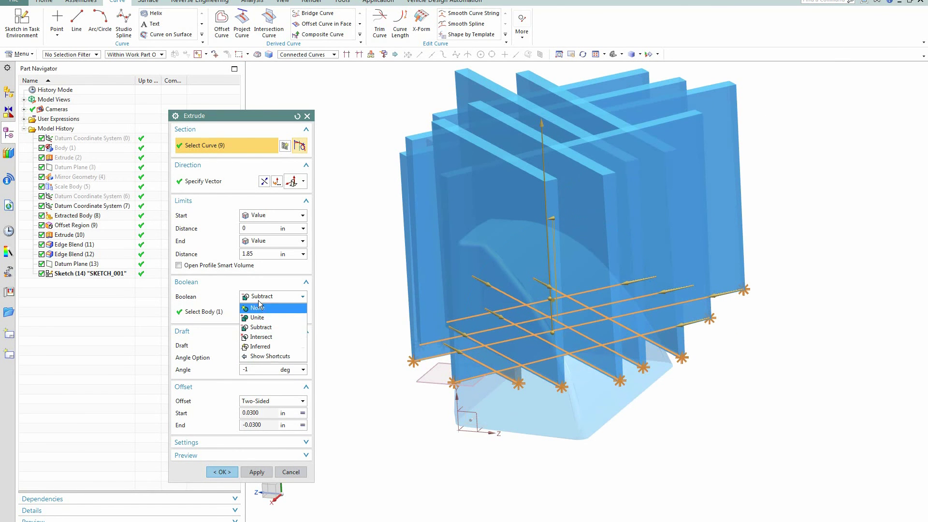
click(261, 299)
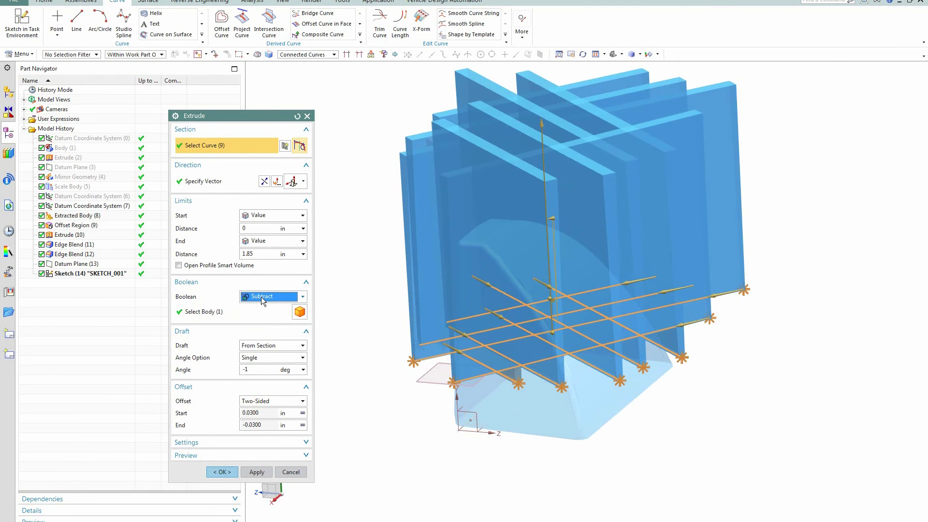
click(222, 472)
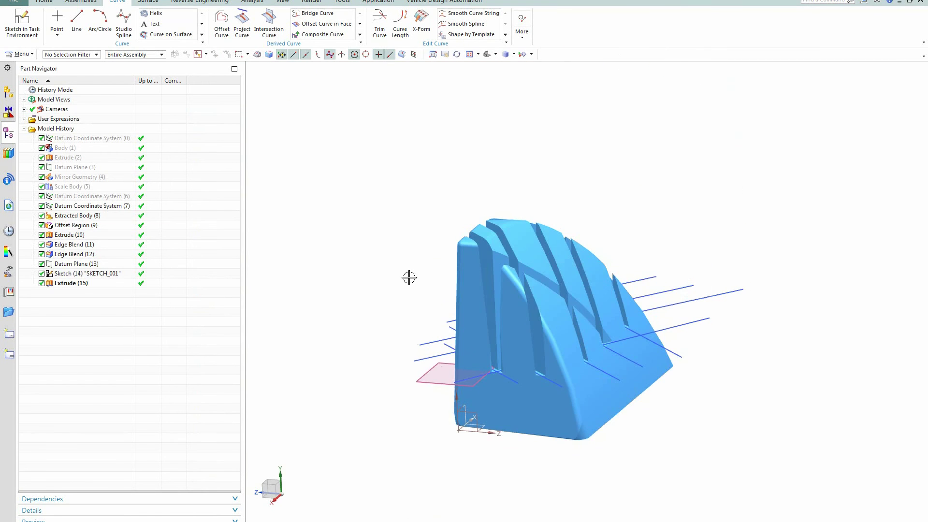
Step: Start a new extrusion with the flat base of the slotted inner body in view
middle_drag(408, 276, 358, 319)
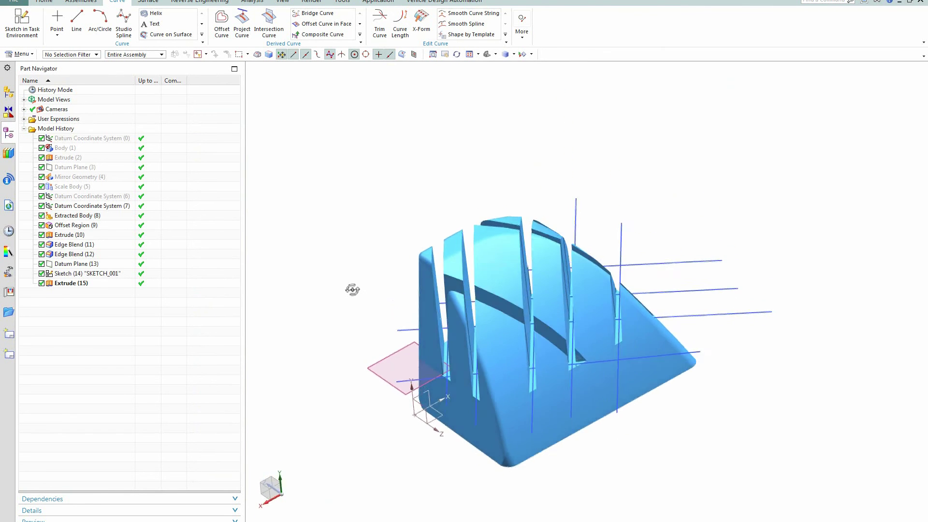
scroll(410, 206, up, 2)
middle_drag(387, 212, 340, 129)
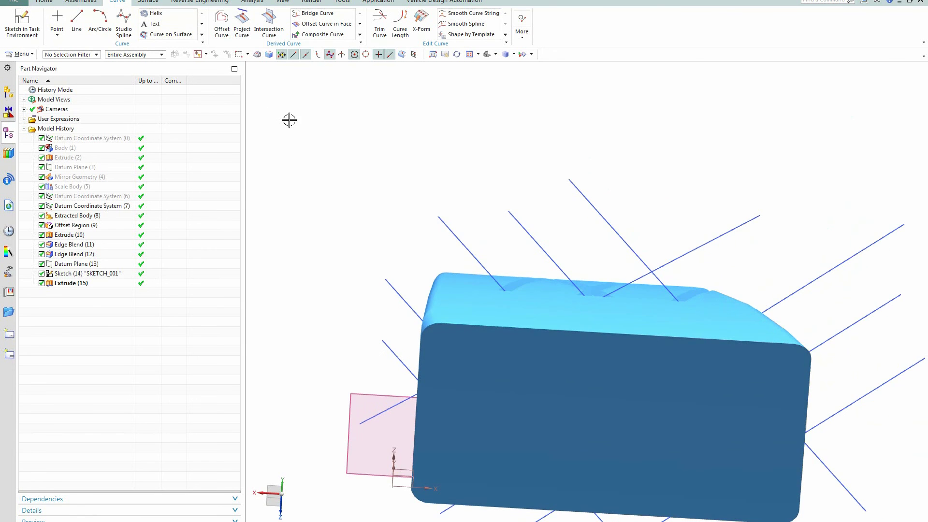
scroll(287, 128, up, 3)
scroll(284, 140, down, 2)
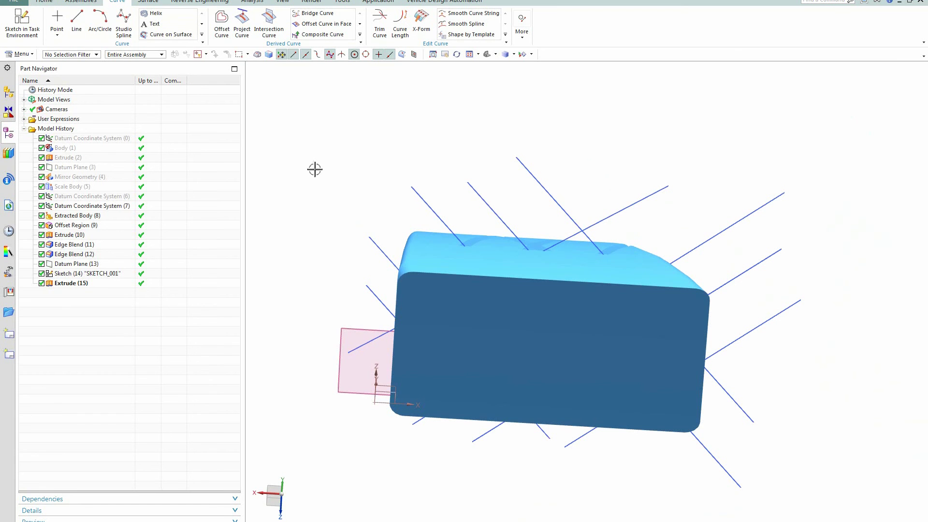
key(x)
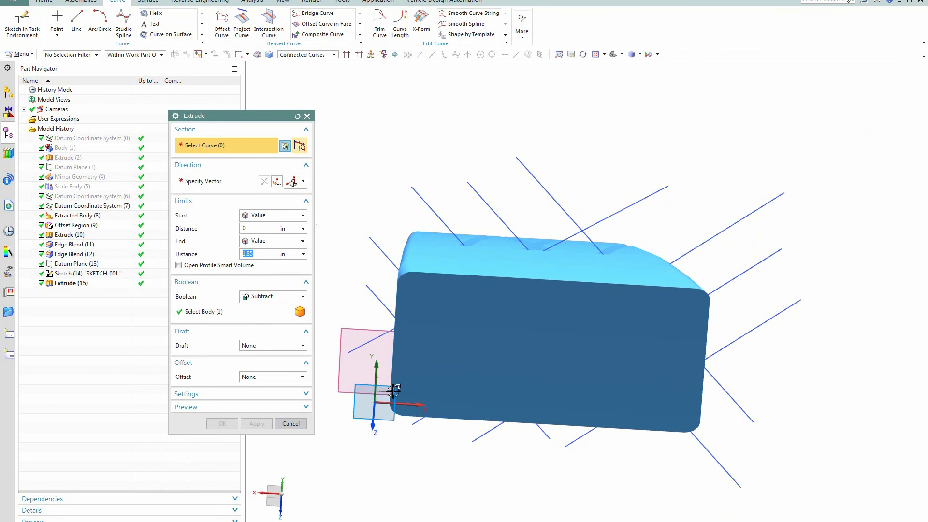
click(376, 387)
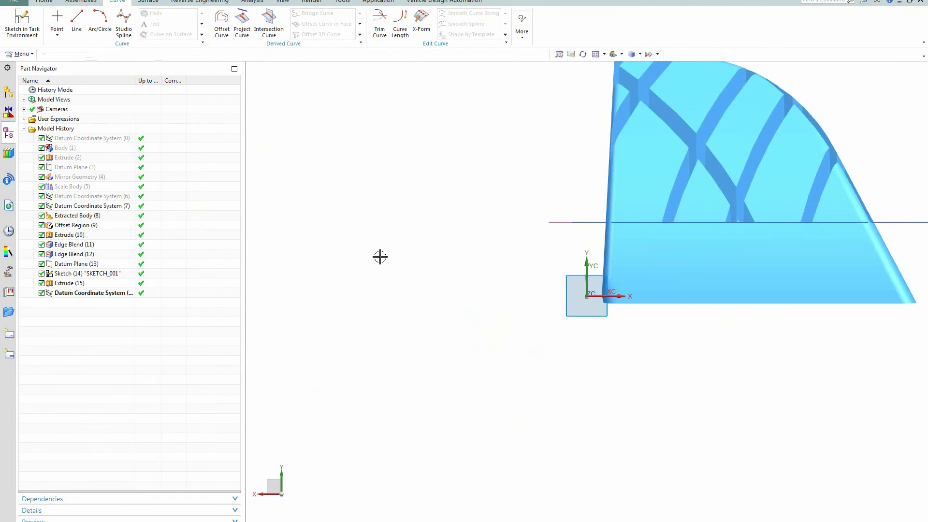
click(14, 21)
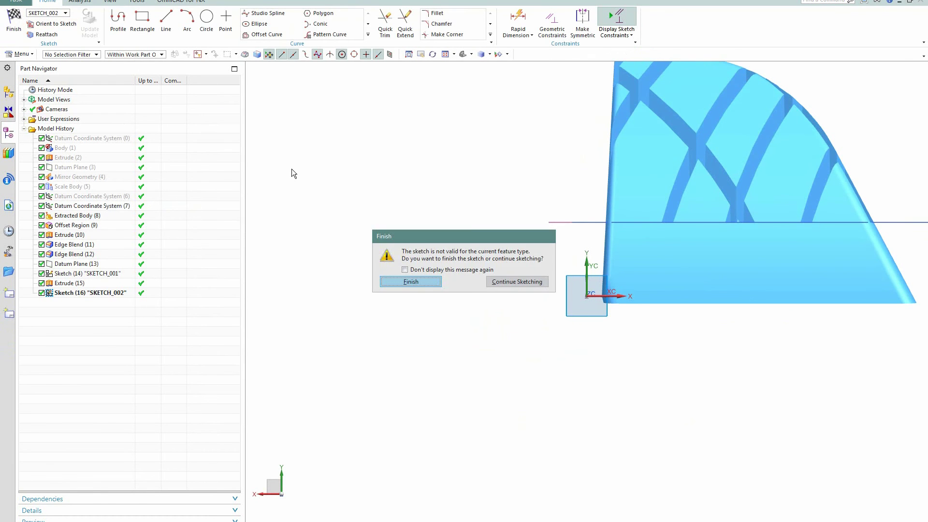
click(432, 284)
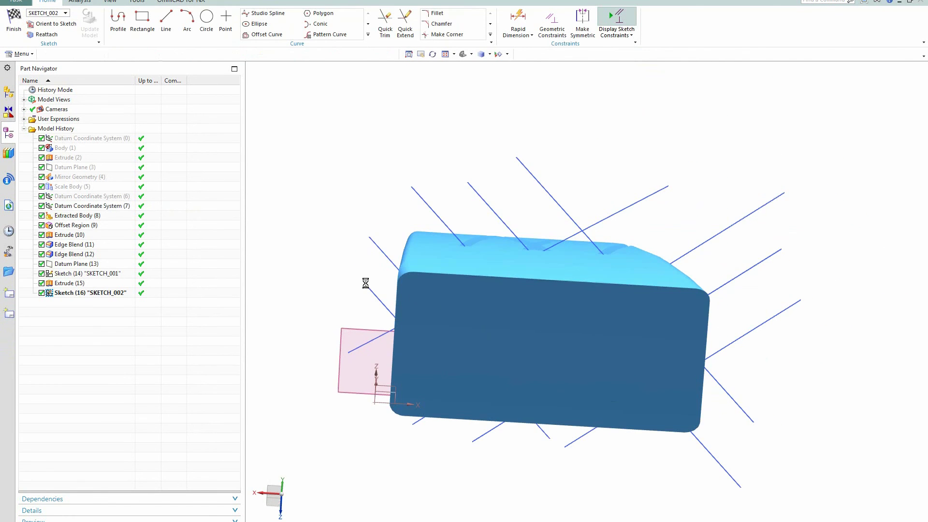
Step: Start the extrusion's section sketch on the horizontal XZ datum plane at the body's base and show the model in wireframe
middle_drag(364, 268, 388, 248)
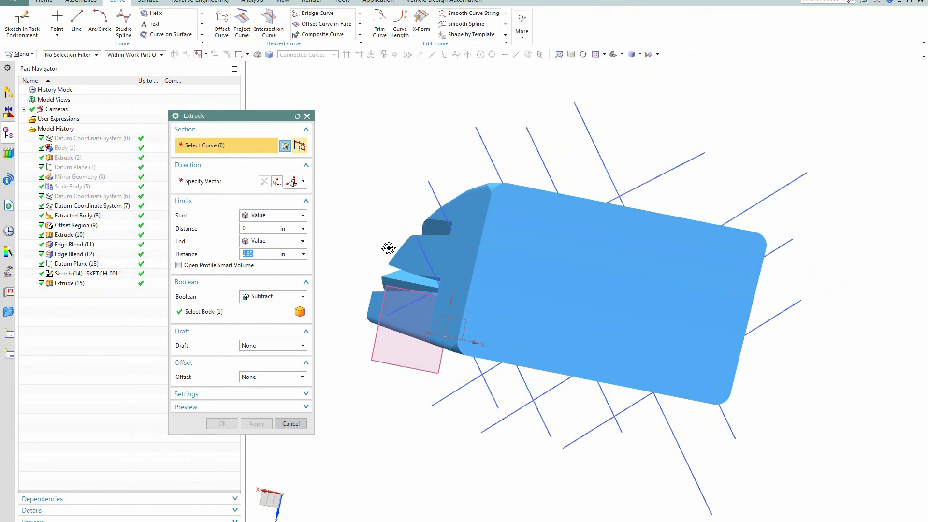
click(459, 317)
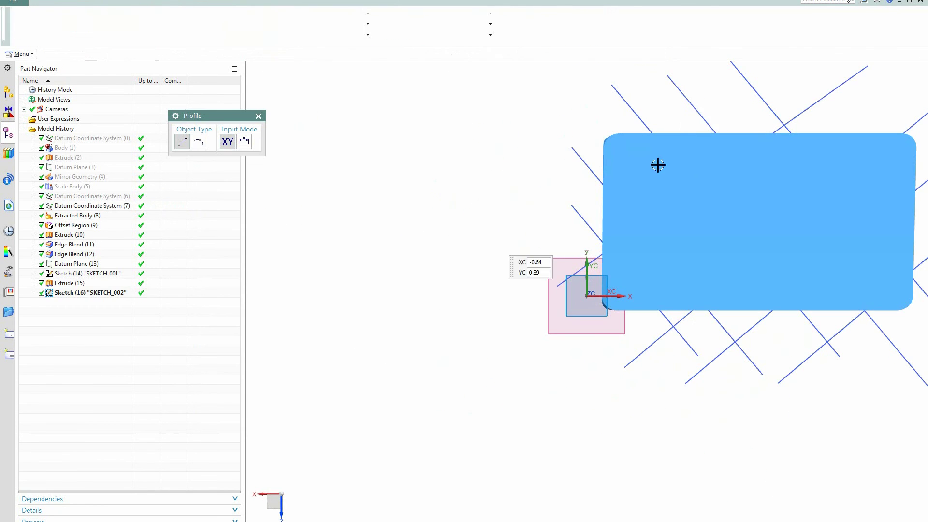
right_click(402, 132)
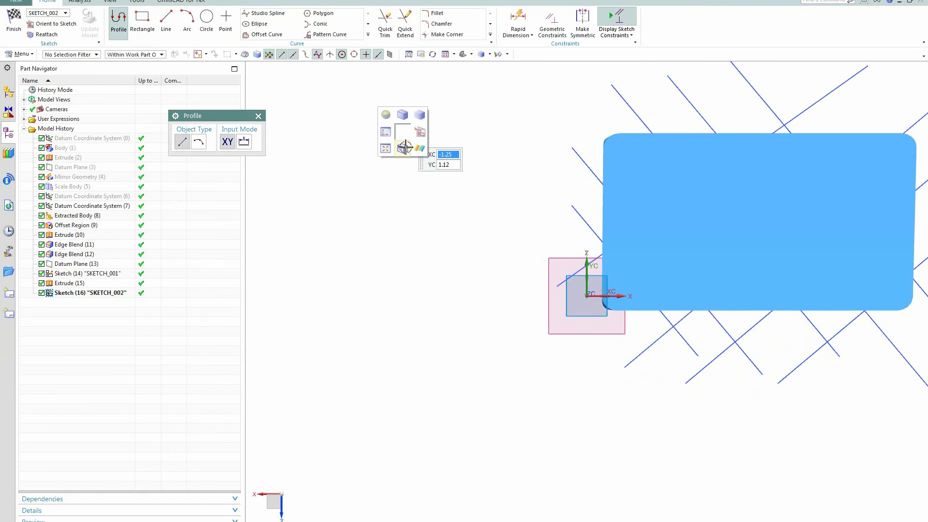
click(405, 147)
scroll(715, 228, up, 5)
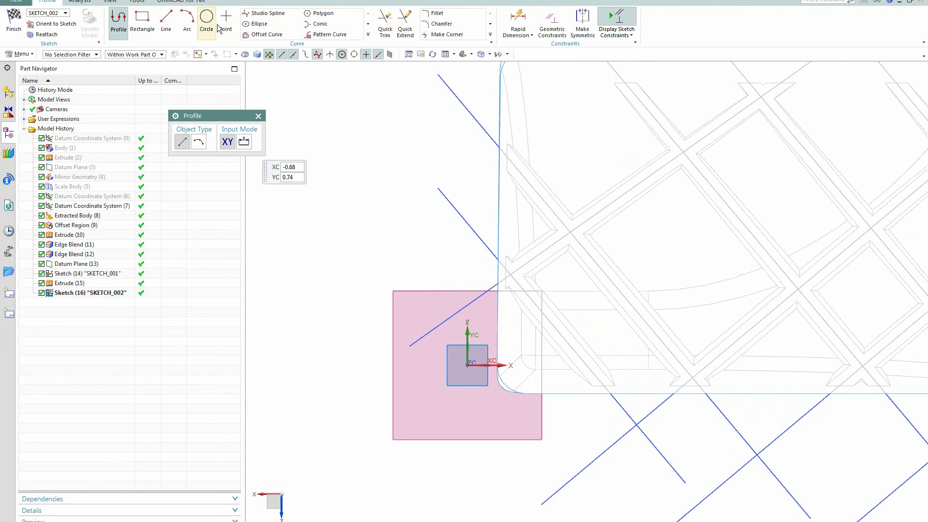
Step: Sketch a circle inside a rib pocket, centred about 0.704 in and 0.435 in from the sketch origin, and finish the sketch
click(207, 20)
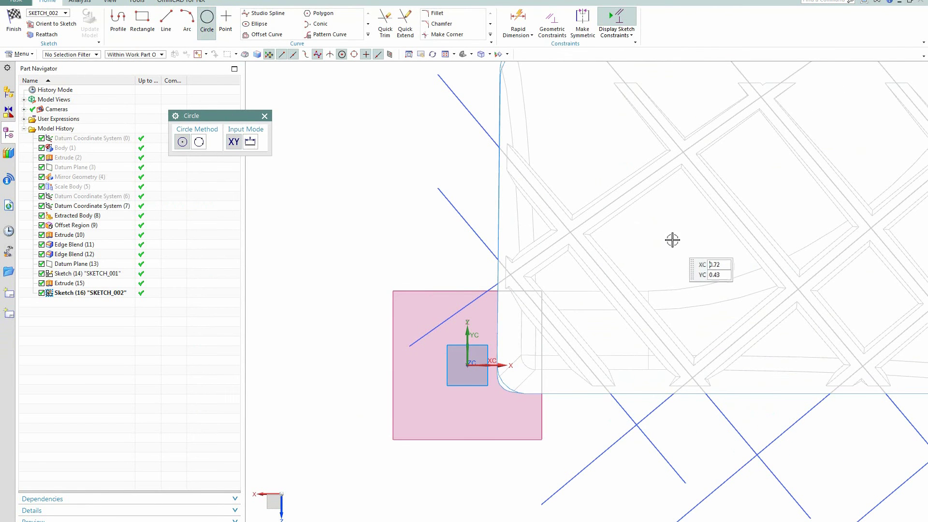
click(670, 241)
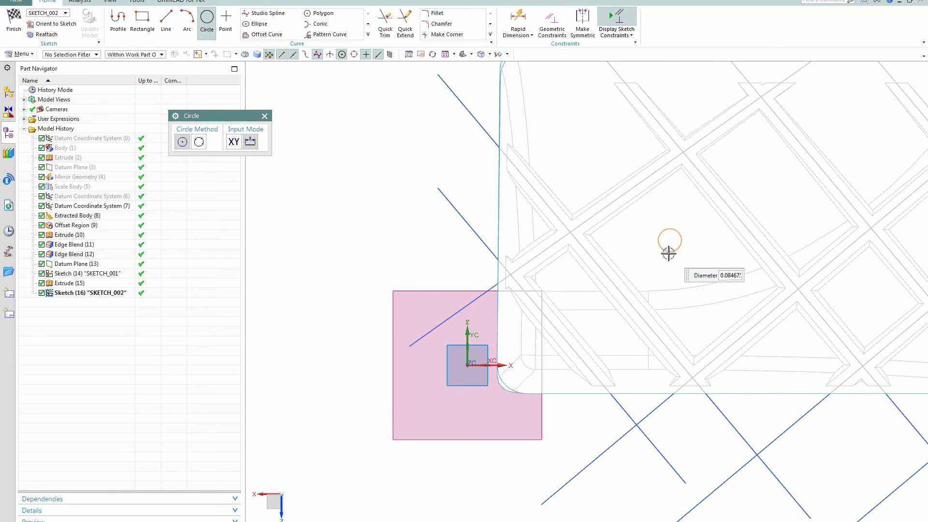
click(668, 261)
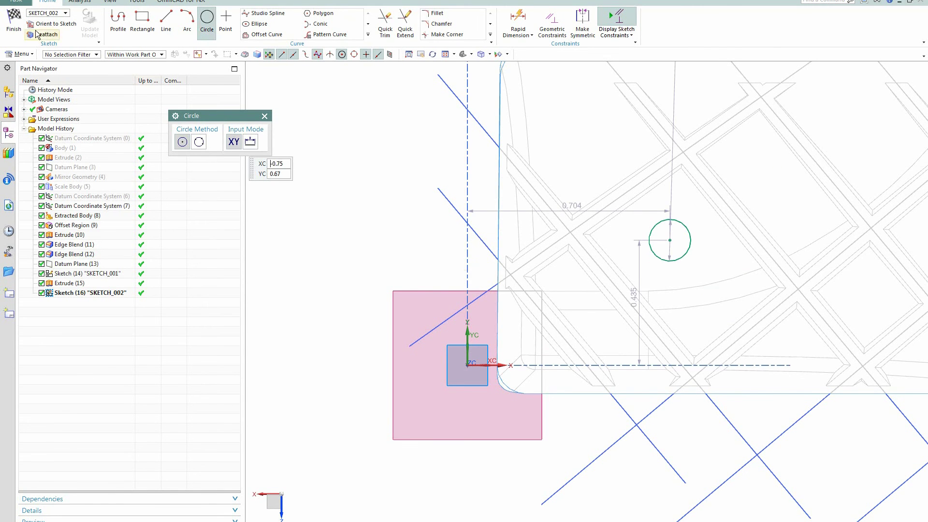
click(14, 19)
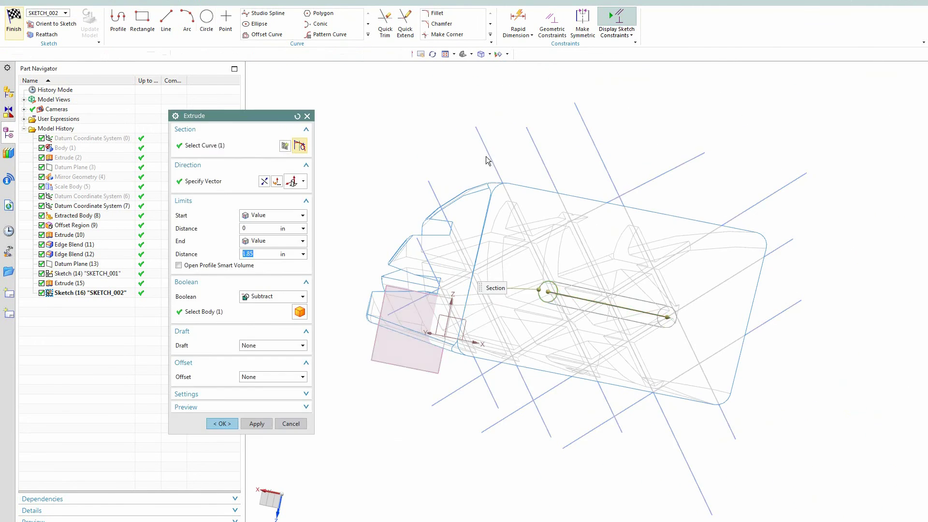
Step: Extend the circle's extrusion upward through the inner body to an end distance of 1.96 in
middle_drag(537, 152, 558, 202)
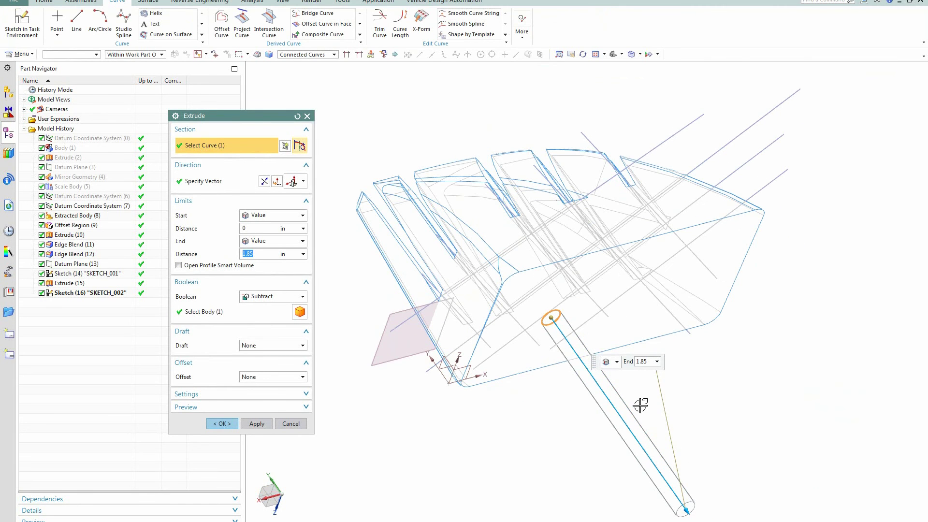
drag(612, 408, 455, 124)
middle_drag(533, 129, 522, 180)
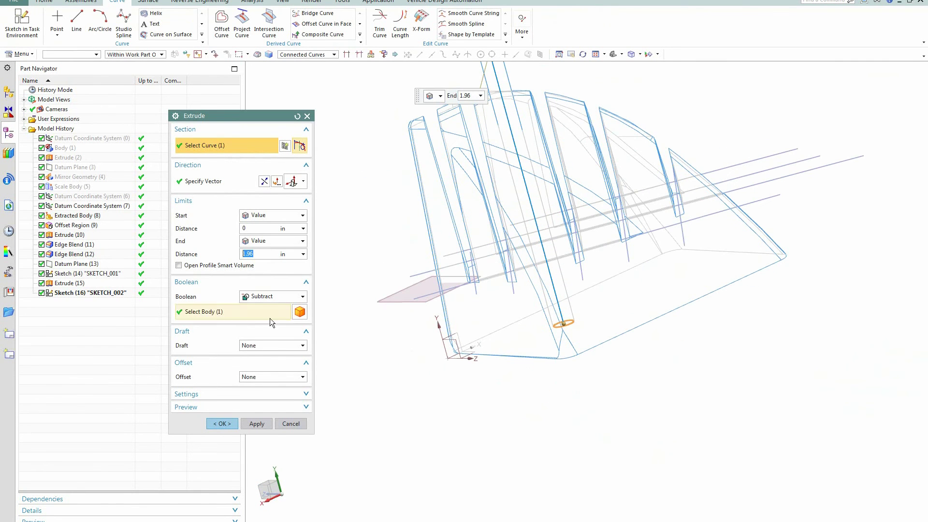
Step: Draft the circular cut from its section at a single -1° angle and create it with a start distance of -0.07 in
click(293, 346)
click(276, 372)
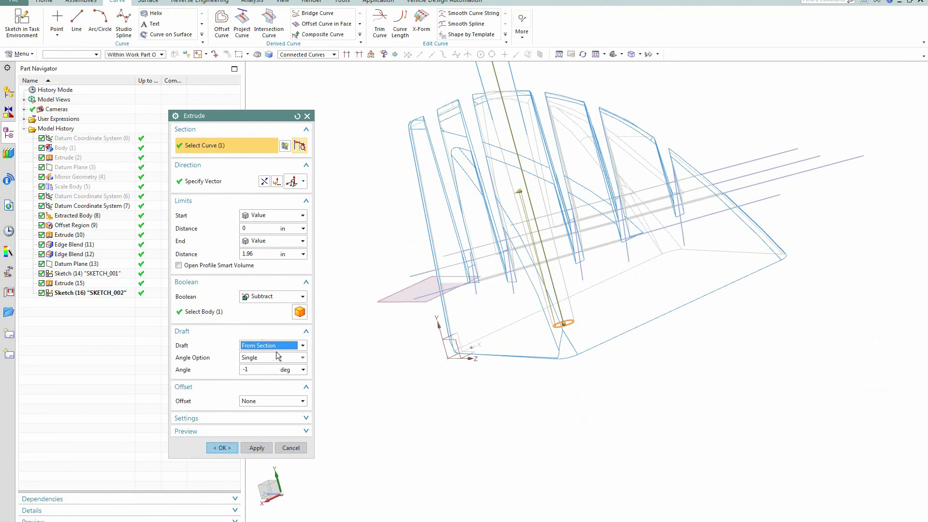
middle_drag(466, 402, 562, 339)
drag(564, 328, 565, 334)
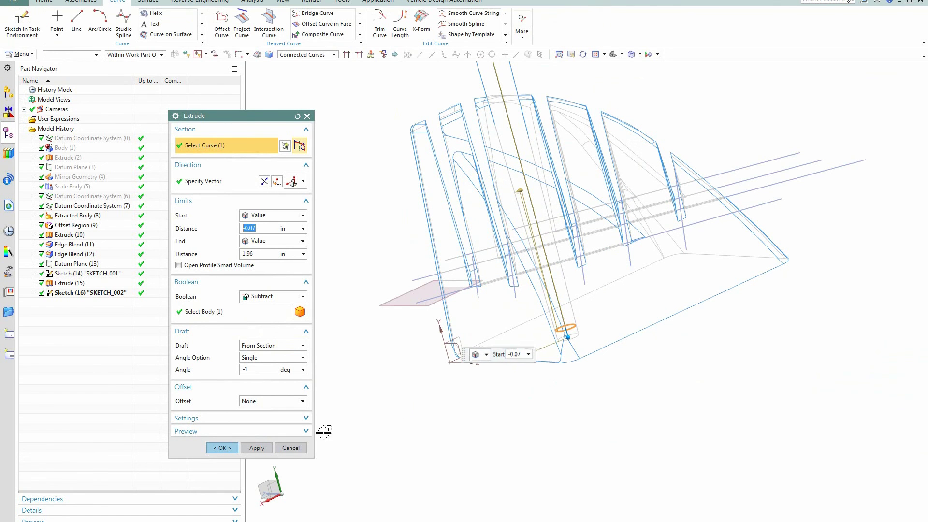
click(222, 448)
Step: Restore the shaded display with edges and blend the hole's rim on the curved outer face with a .025 in radius
right_drag(311, 240, 310, 228)
middle_drag(375, 349, 394, 400)
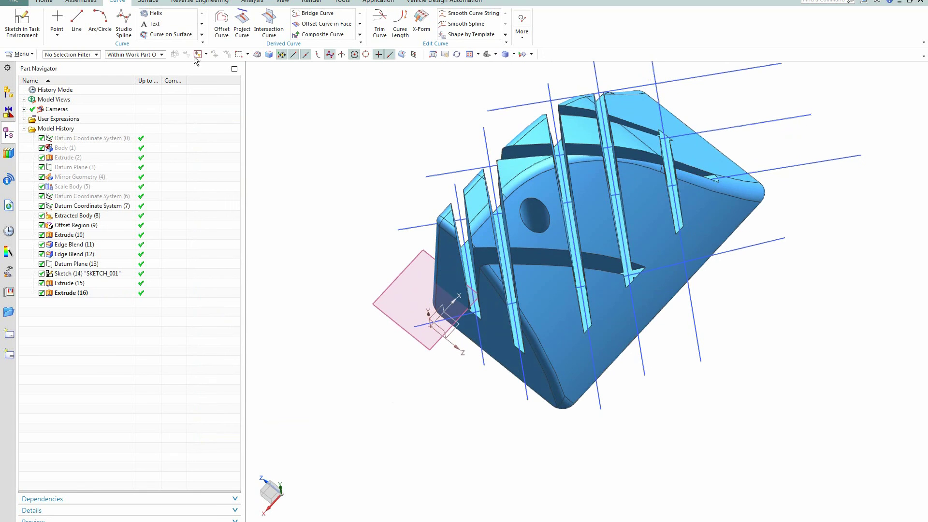
click(44, 2)
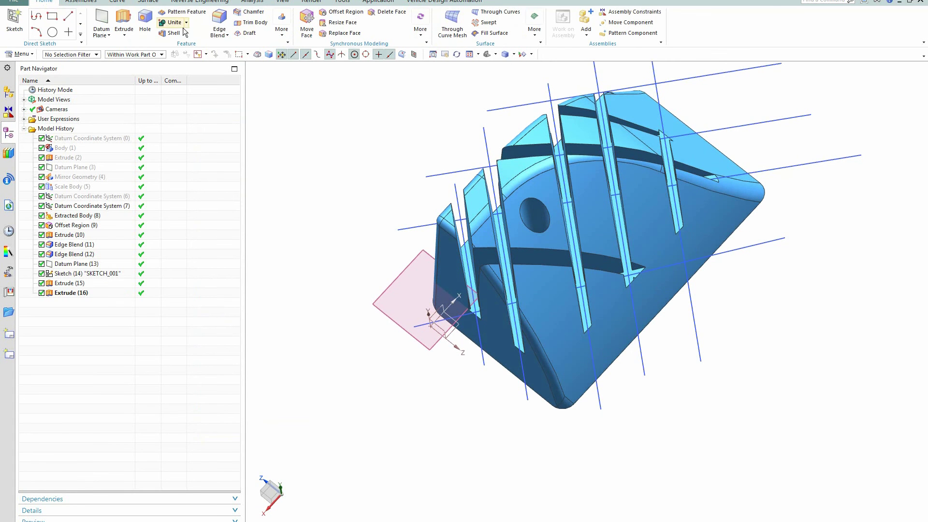
click(522, 204)
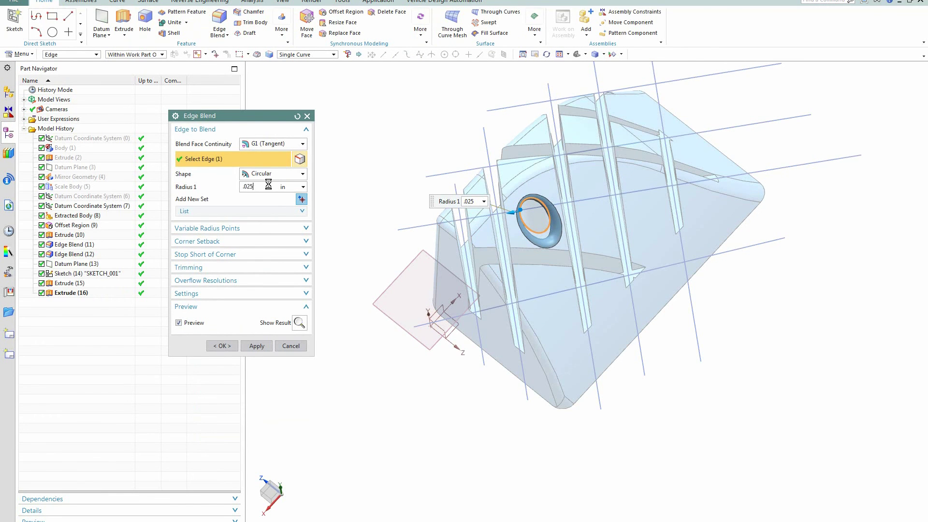
click(223, 345)
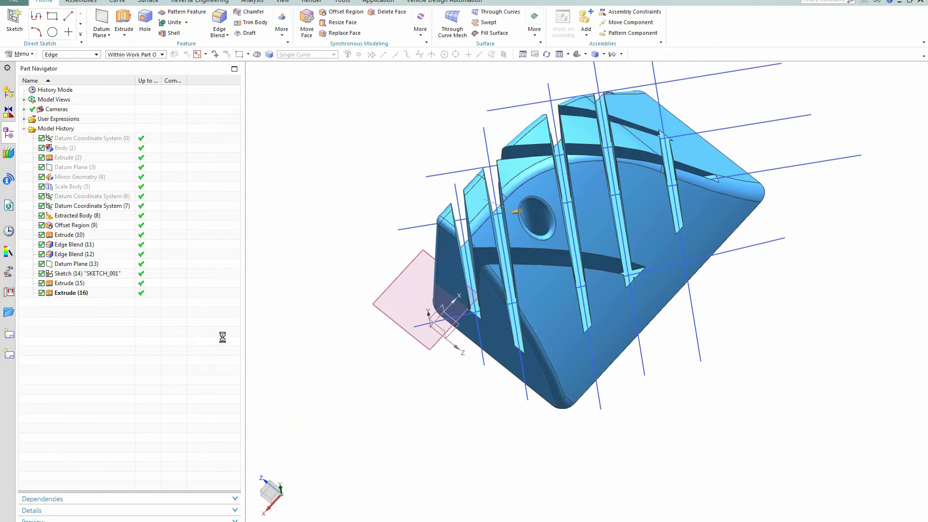
Step: Examine the inner body's crossing rib slots, their ends and intersections, and the blended hole from several angles
mouse_move(452, 170)
middle_down()
mouse_move(438, 210)
mouse_move(439, 170)
middle_up()
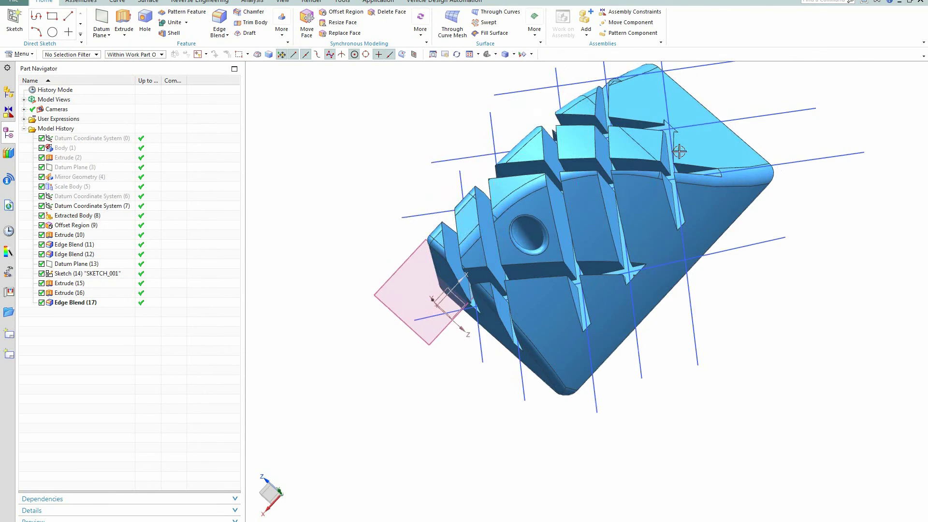
scroll(679, 152, up, 8)
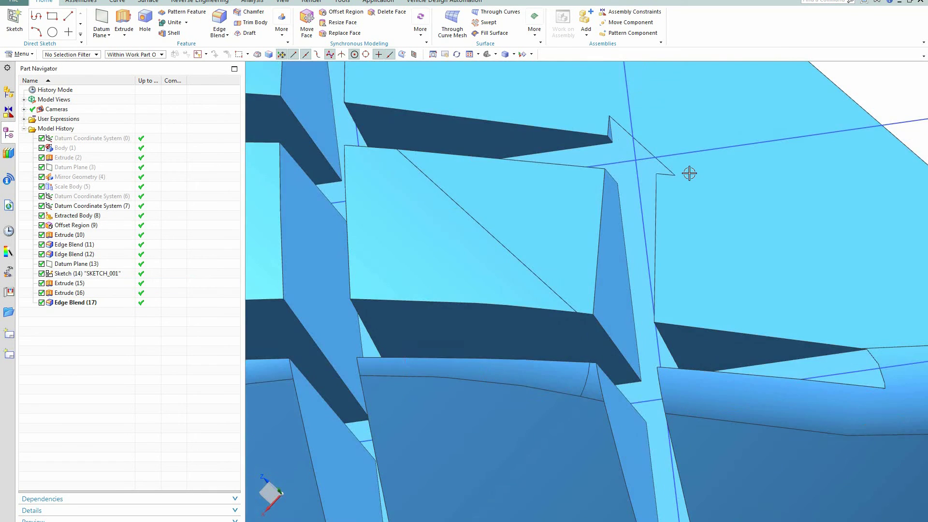
scroll(689, 173, down, 6)
scroll(325, 212, down, 3)
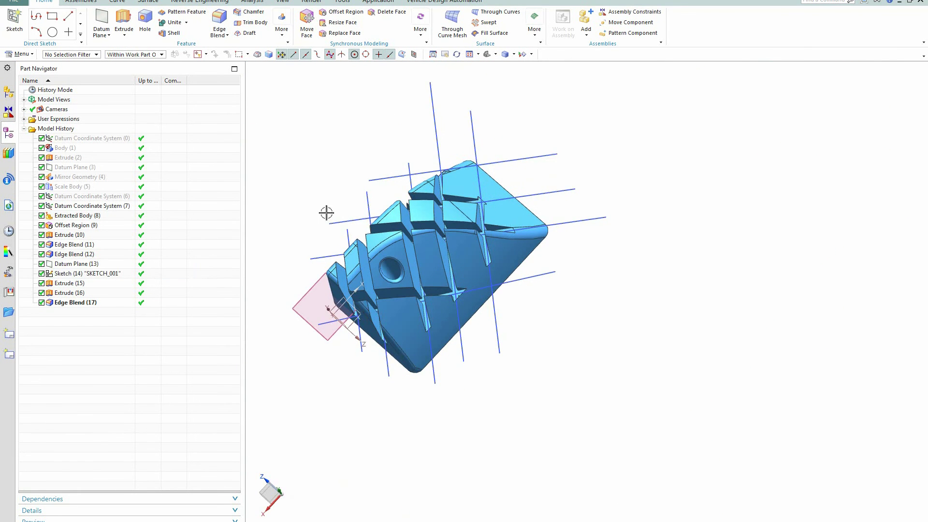
middle_drag(589, 288, 574, 240)
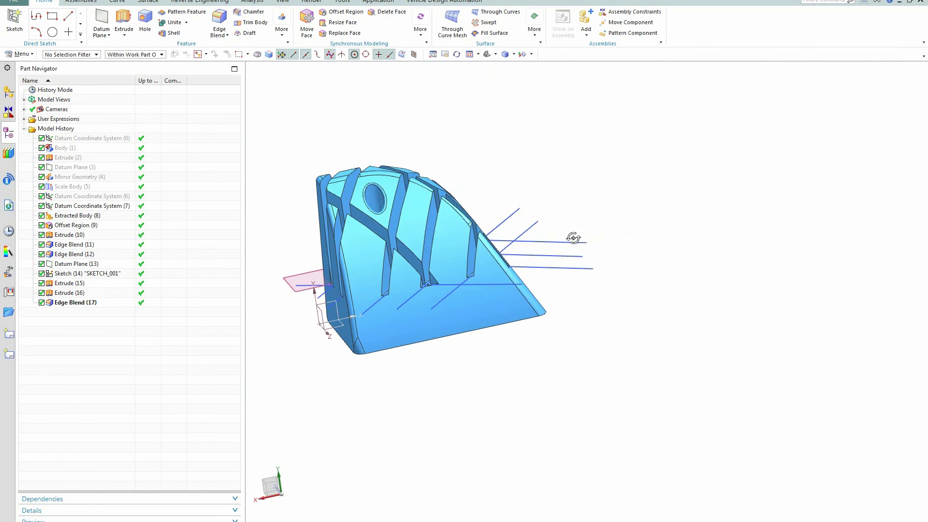
scroll(597, 189, up, 3)
shift+middle_drag(597, 188, 654, 215)
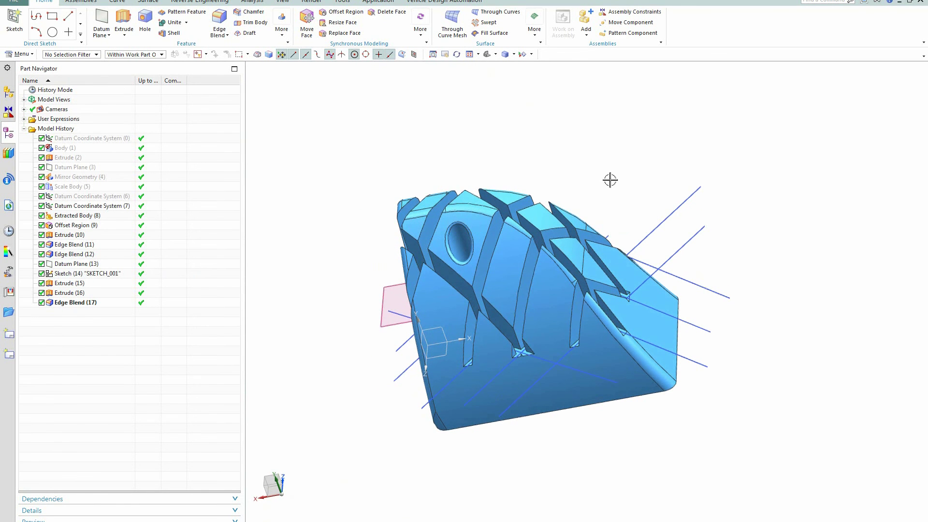
middle_drag(568, 153, 597, 148)
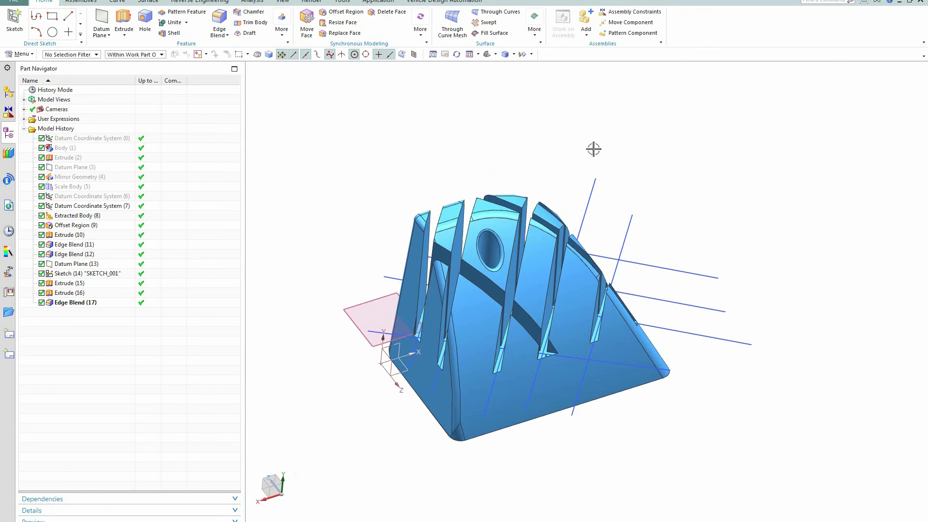
Step: Swap the shown and hidden objects and bring the translucent grey rail end body into view with the slotted inner body
key(ctrl+shift+b)
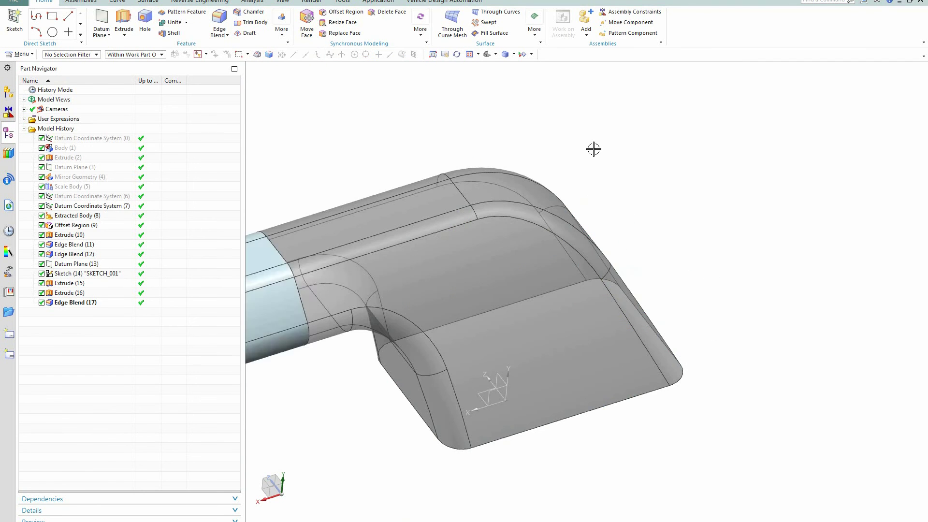
key(ctrl+j)
click(503, 173)
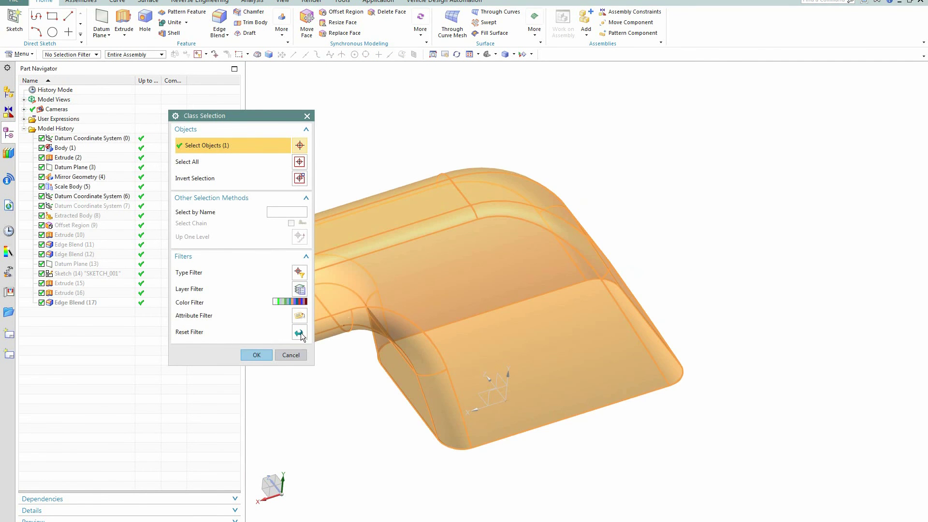
click(257, 355)
mouse_move(435, 156)
middle_down()
mouse_move(453, 113)
mouse_move(447, 155)
middle_up()
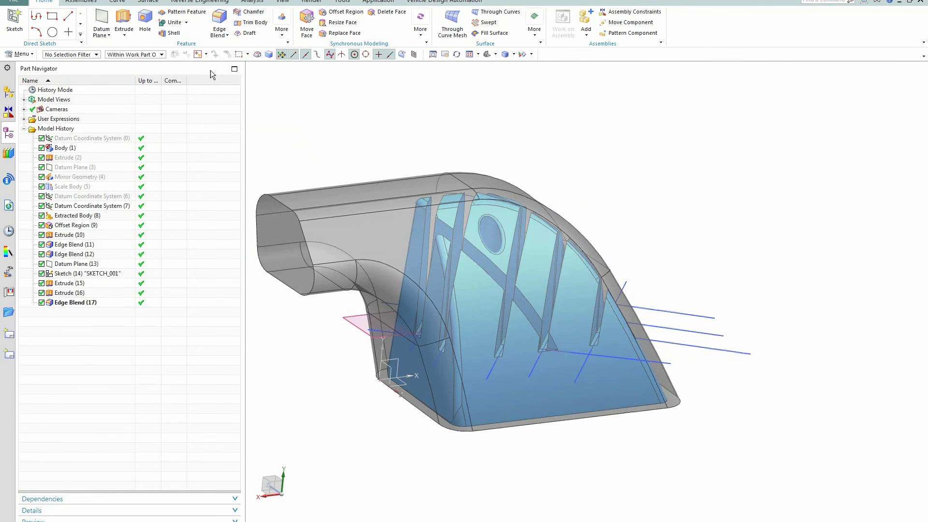
Step: Subtract the slotted inner body from the grey rail end body, leaving the ribs and boss inside the shell
click(174, 23)
click(186, 22)
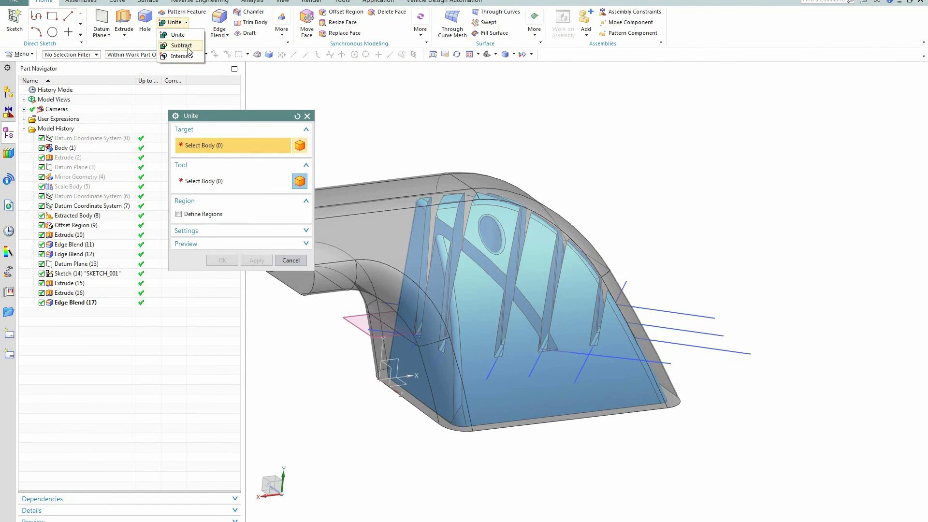
click(188, 46)
click(372, 192)
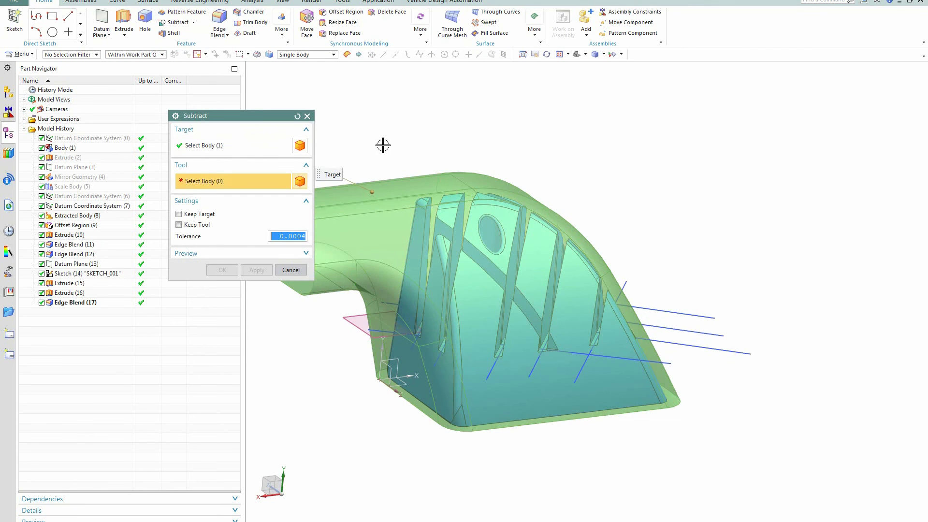
click(542, 367)
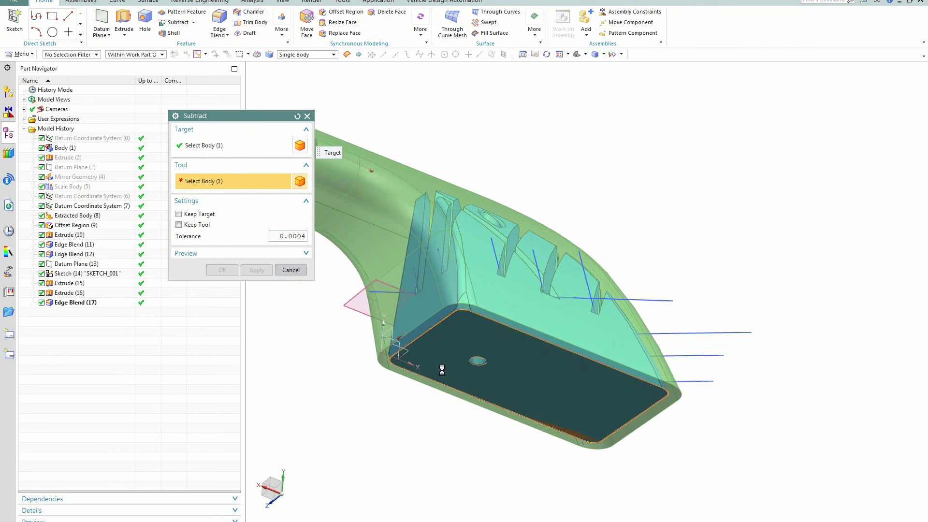
click(222, 270)
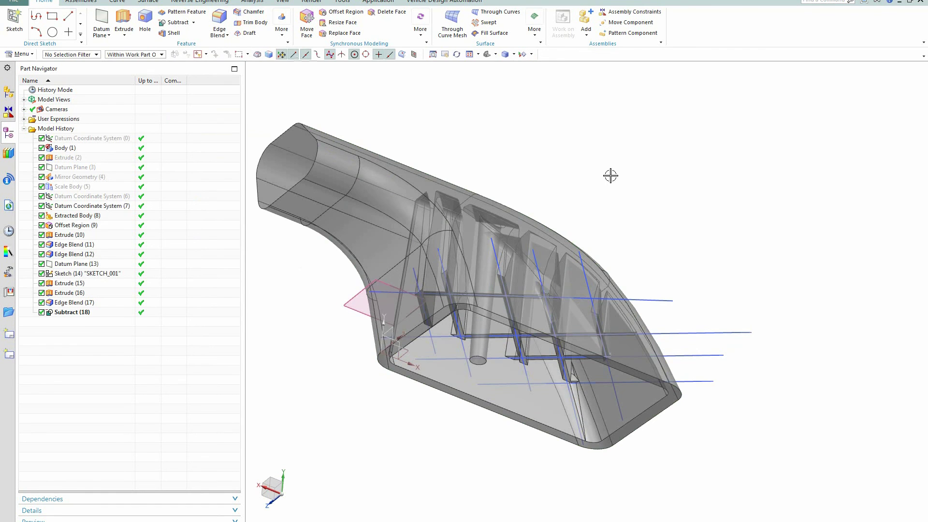
Step: Edit the rail end body's object display to remove its translucency and make it fully opaque
key(ctrl+j)
click(369, 300)
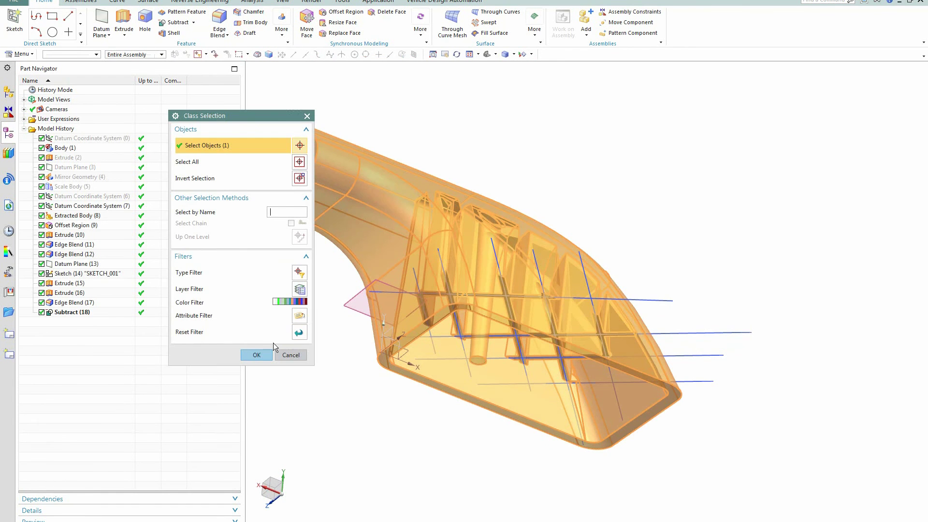
click(252, 356)
drag(240, 256, 174, 258)
click(222, 387)
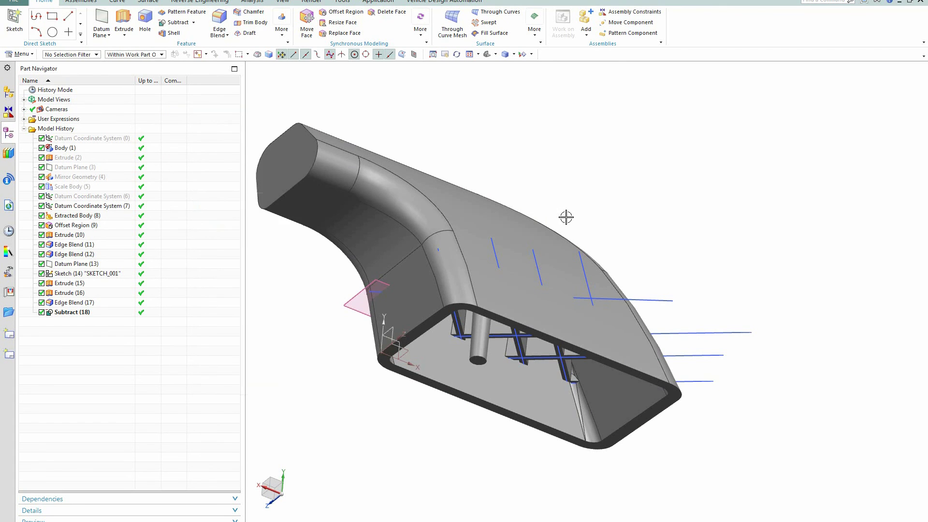
Step: Hide all sketches and datums, including the datum planes, so only the rail end body is shown
scroll(566, 215, up, 3)
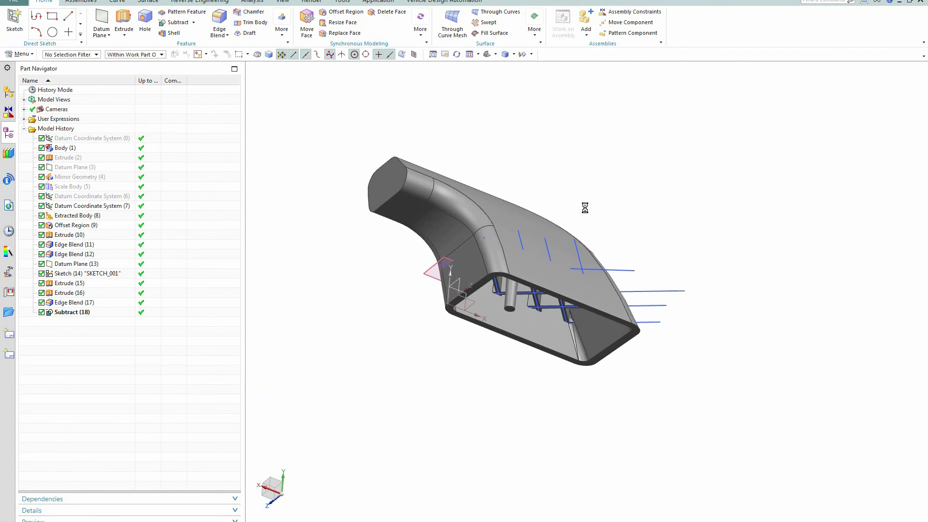
click(310, 188)
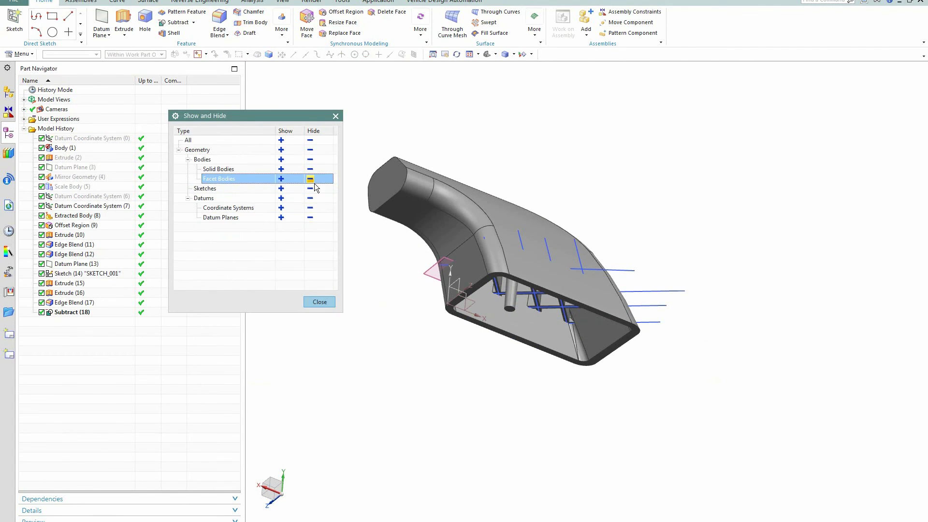
click(310, 198)
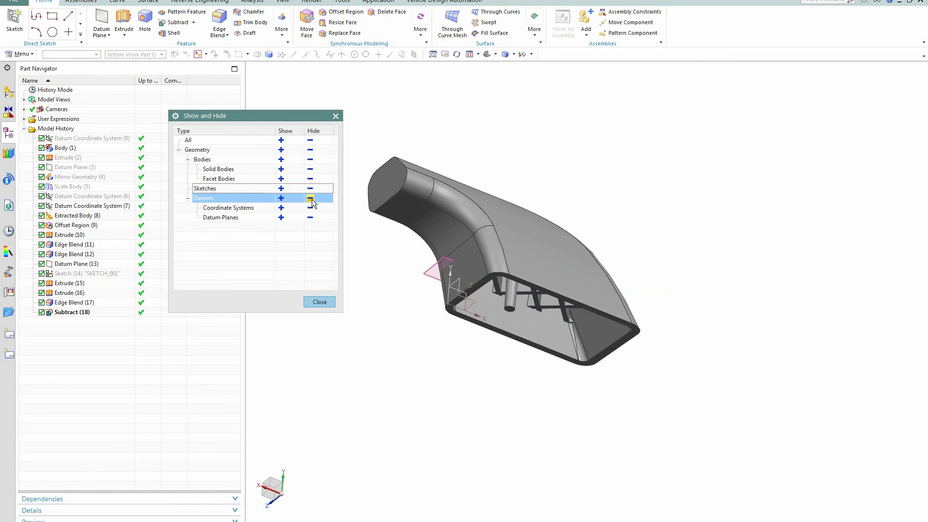
click(311, 218)
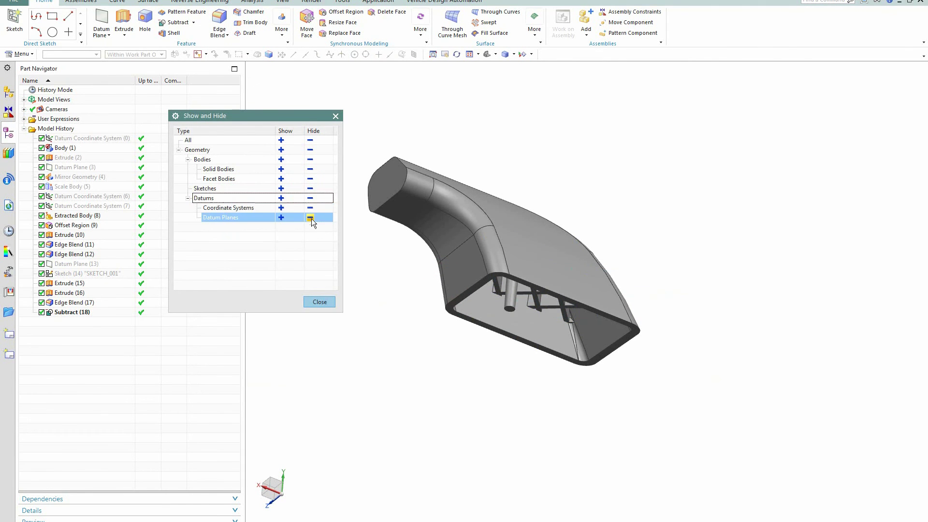
click(320, 301)
Step: Turn on True Shading for the rail end and check the True Shading Editor without changing its settings
middle_drag(579, 244, 406, 97)
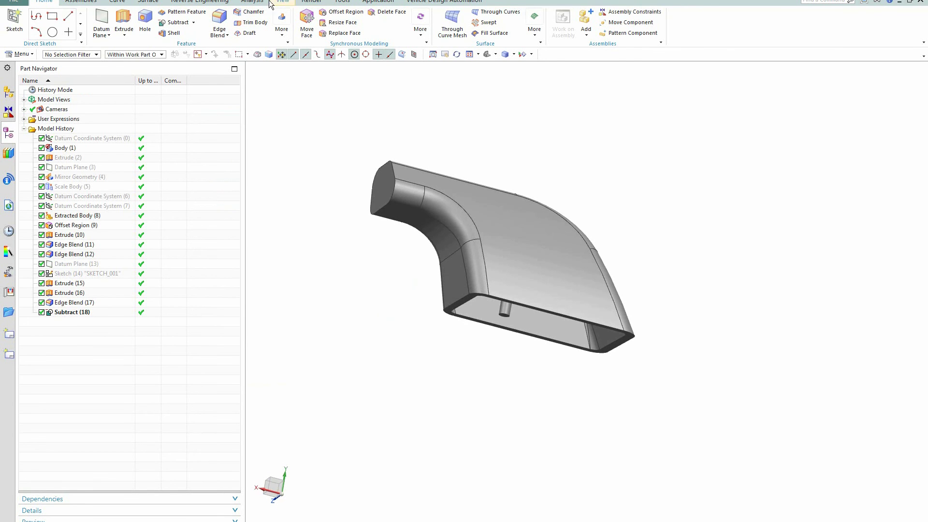
click(312, 2)
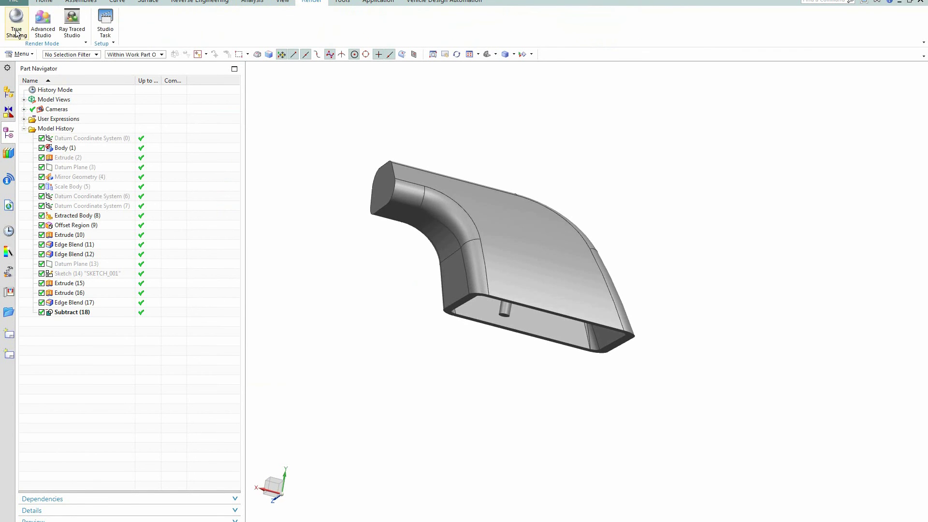
click(16, 32)
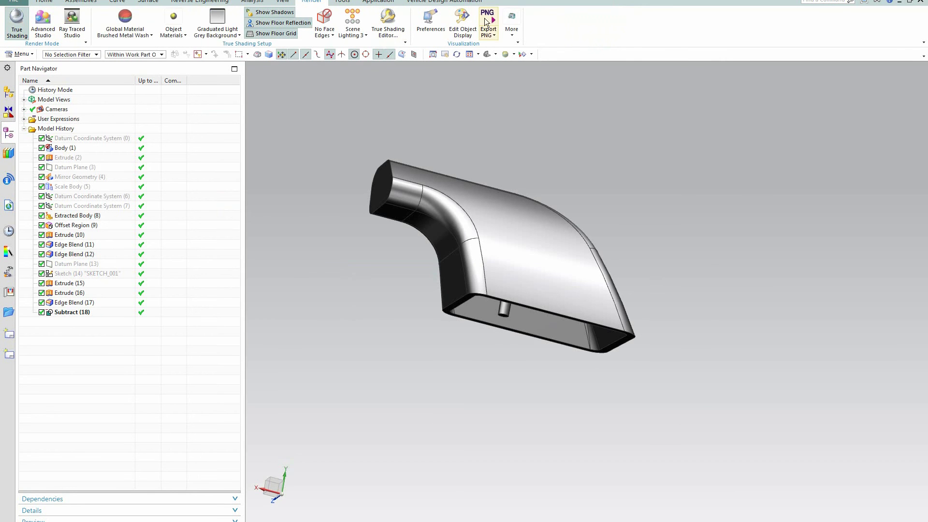
click(388, 31)
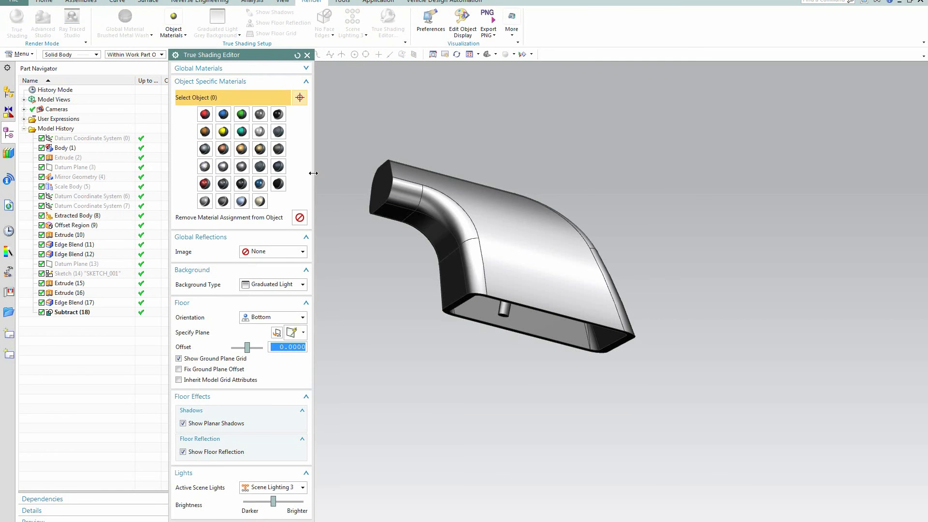
key(Escape)
Step: Examine the crossing internal ribs, the round boss and the wall through the rail end's open base from several angles
mouse_move(453, 394)
middle_down()
mouse_move(464, 302)
mouse_move(491, 325)
mouse_move(518, 301)
mouse_move(466, 283)
mouse_move(512, 257)
middle_up()
scroll(619, 205, up, 3)
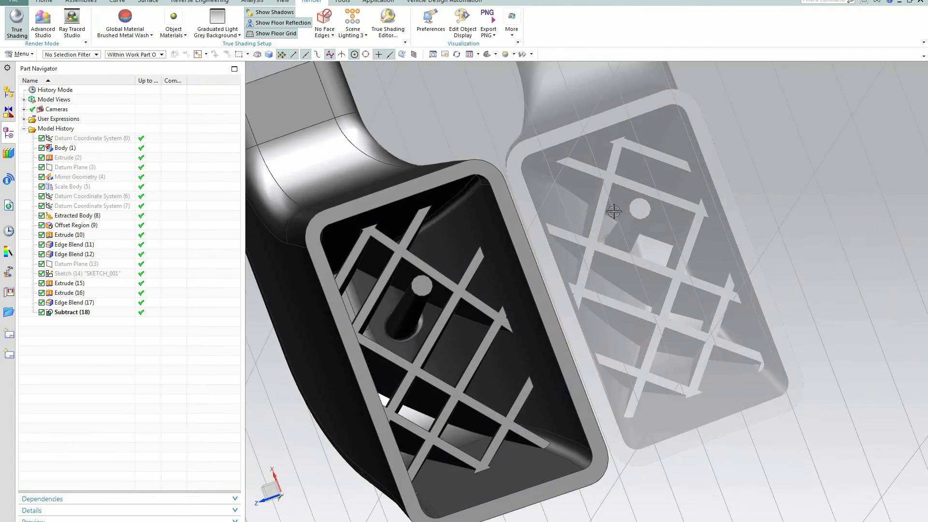
scroll(584, 255, down, 3)
middle_drag(575, 258, 576, 267)
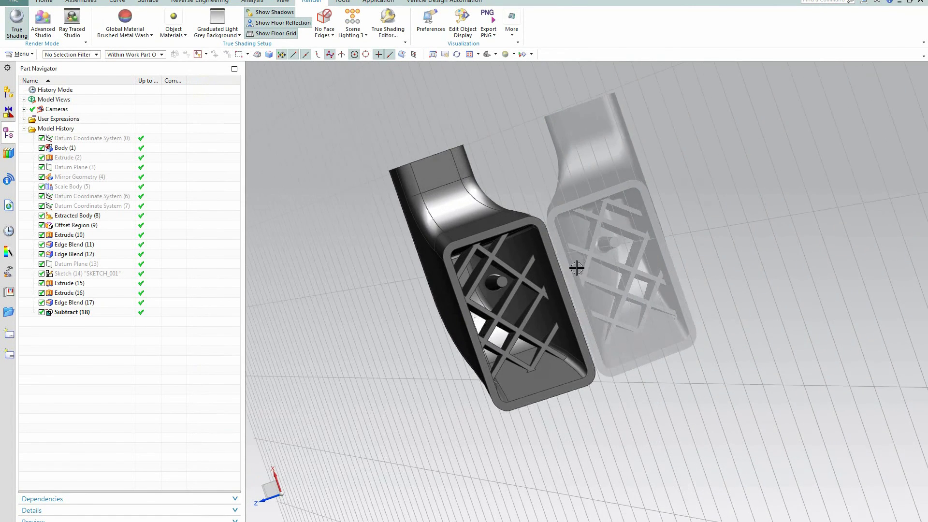
scroll(503, 274, up, 2)
middle_drag(531, 290, 539, 268)
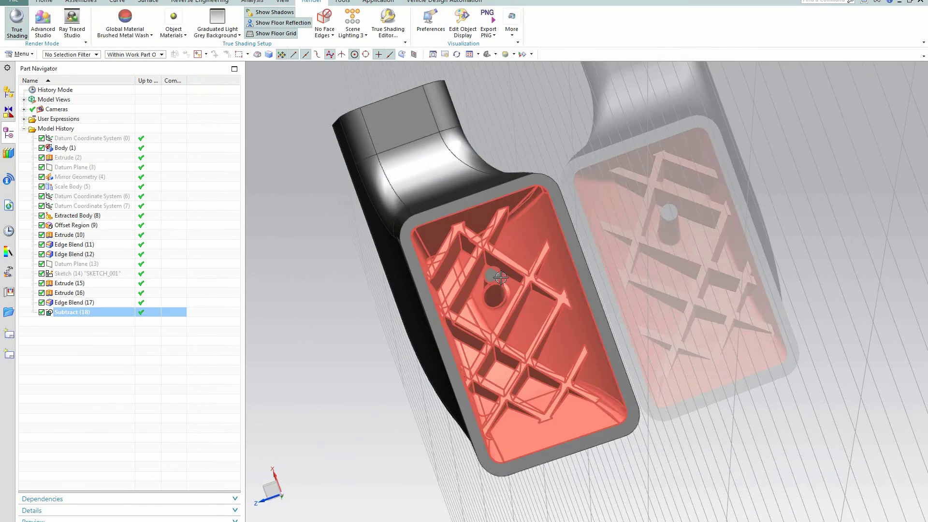
middle_drag(564, 201, 530, 199)
scroll(653, 293, down, 2)
middle_drag(648, 290, 648, 267)
middle_drag(559, 341, 587, 360)
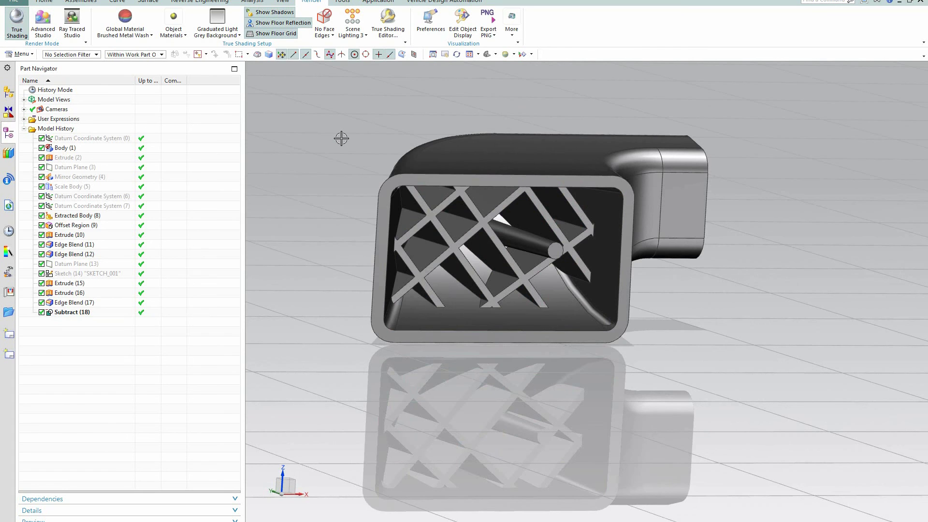
Step: Set the thk expression to .075 in, apply the model update and dismiss the update report
key(ctrl+e)
click(219, 130)
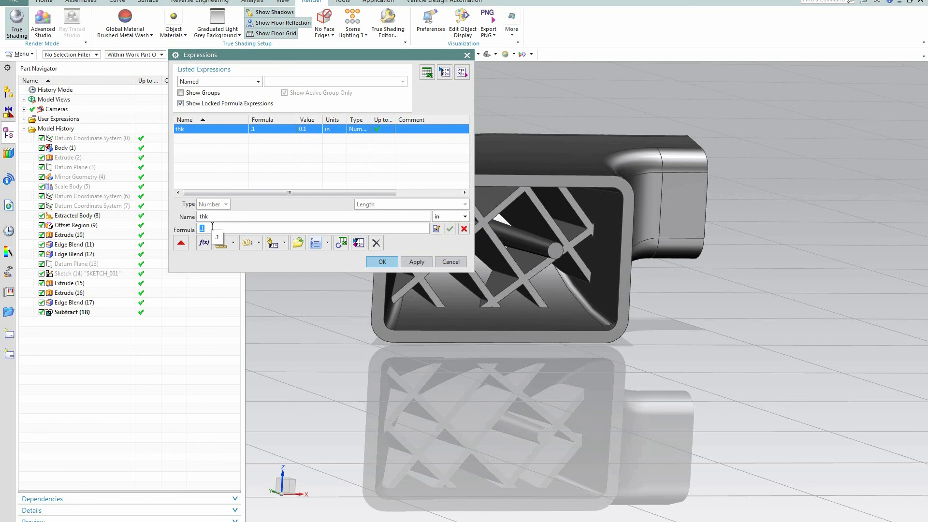
text(.075)
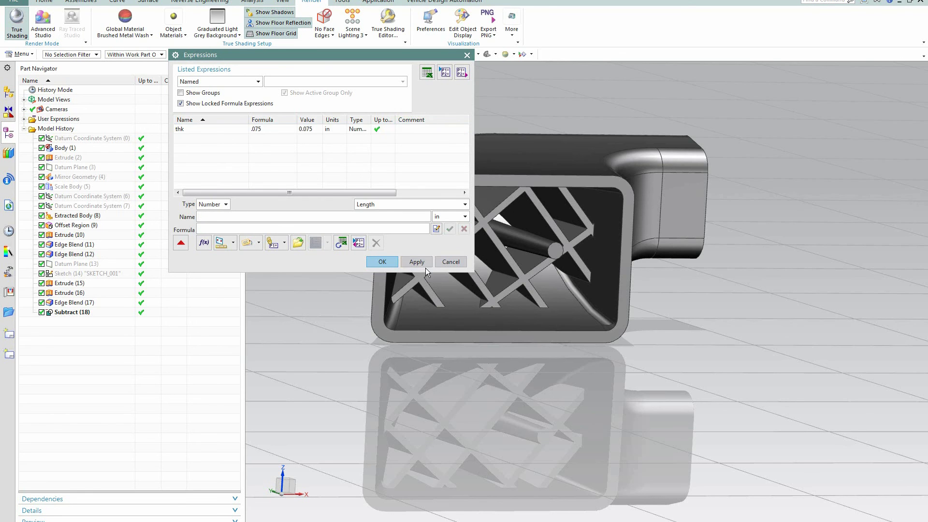
click(412, 260)
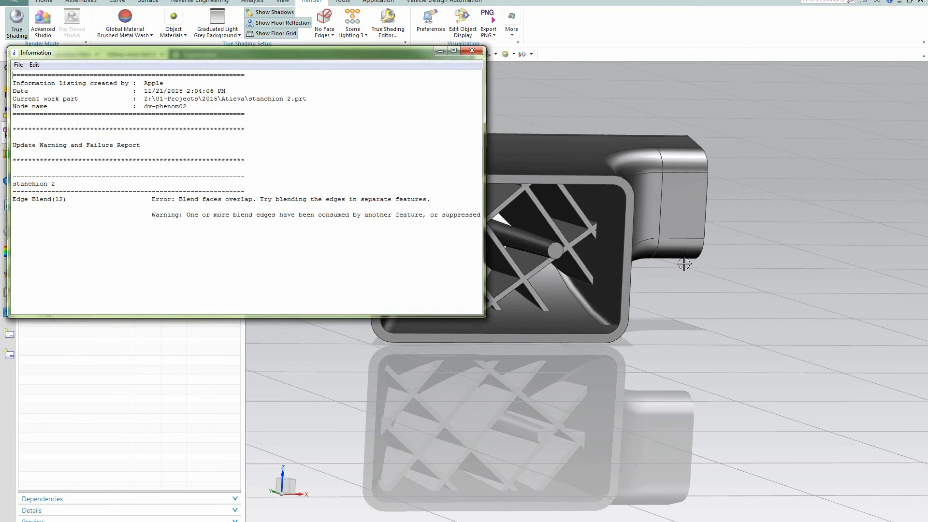
click(471, 51)
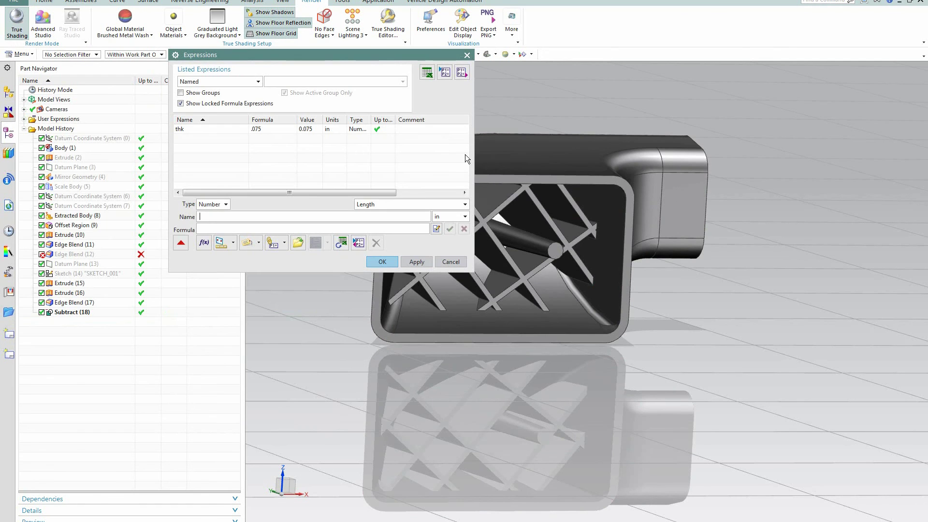
click(450, 261)
Step: Inspect the updated rail end's ribs, boss and blended outer surfaces up close and from opposite sides
middle_drag(663, 310, 642, 300)
scroll(553, 213, up, 5)
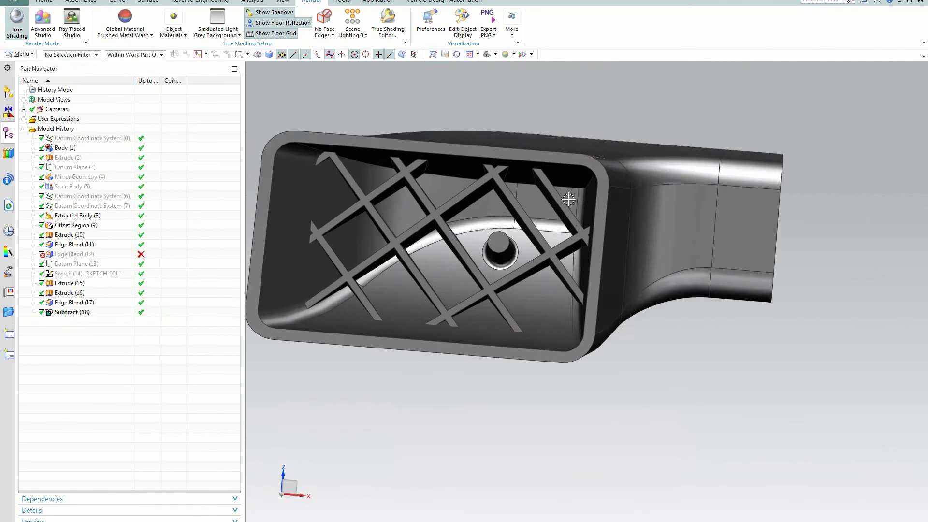
scroll(705, 373, down, 5)
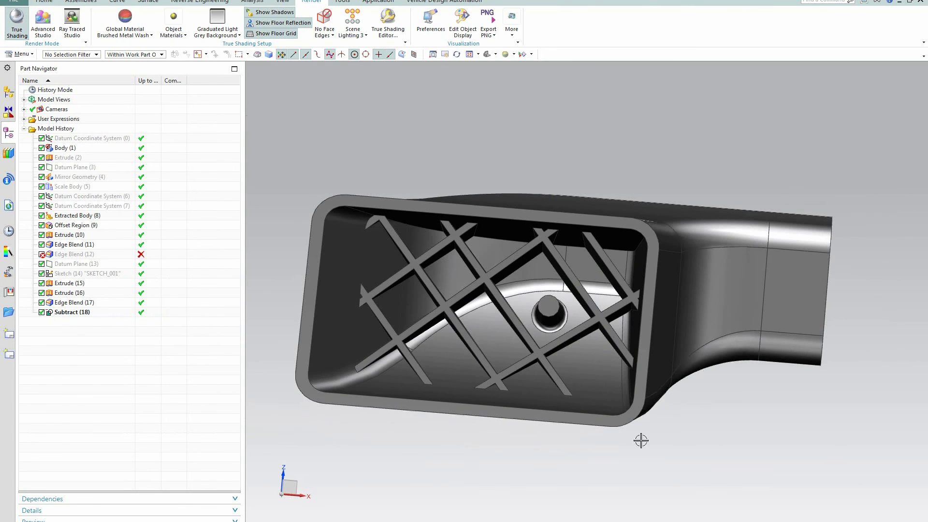
middle_drag(694, 447, 534, 232)
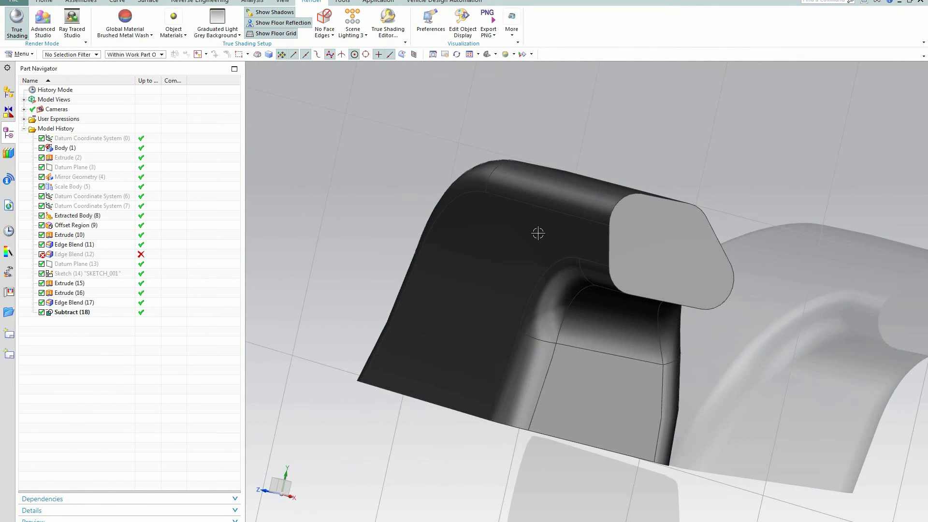
middle_drag(856, 258, 781, 220)
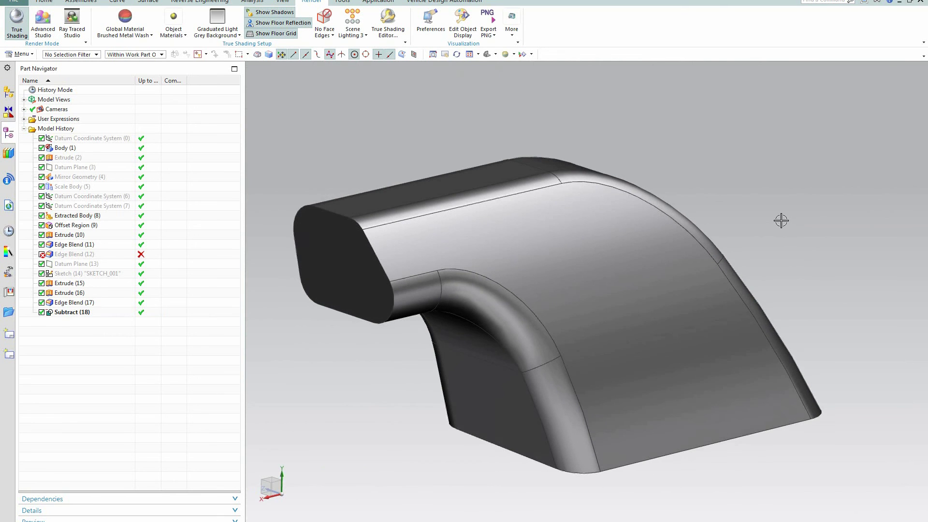